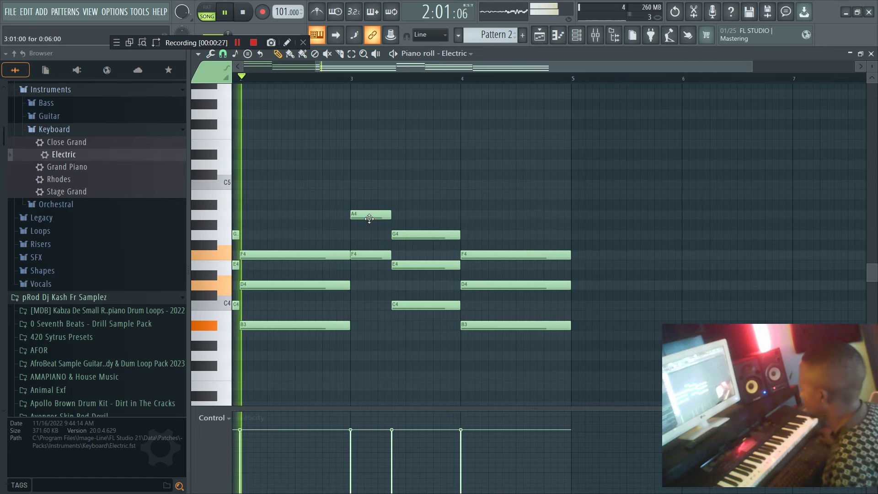
Step: Rework the chord at the start of bar 3 in the Electric part into A4, F4 and D4, and play it back
{"action": "right_click", "coordinate": [367, 214]}
{"action": "right_click", "coordinate": [367, 255]}
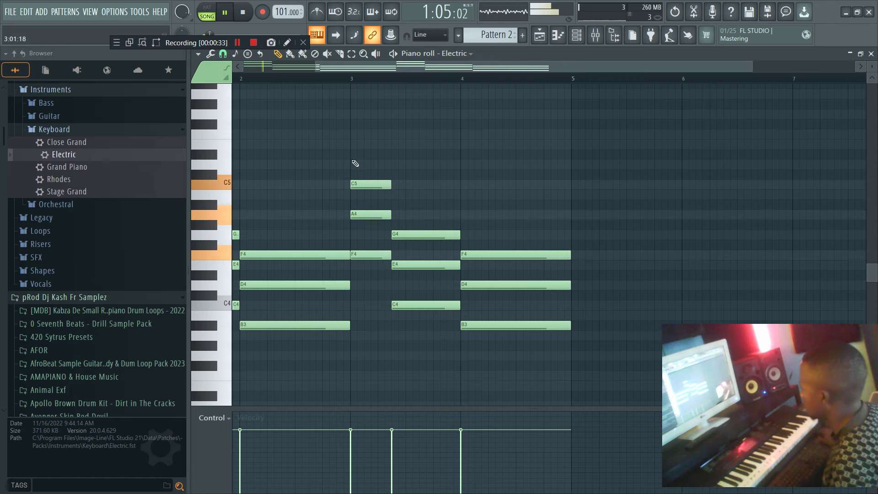
{"action": "left_click", "coordinate": [340, 81]}
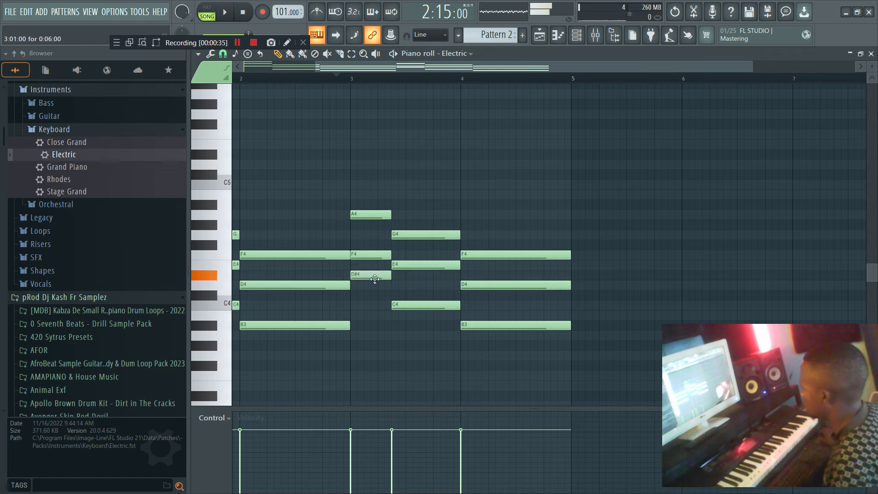
{"action": "key", "text": "space"}
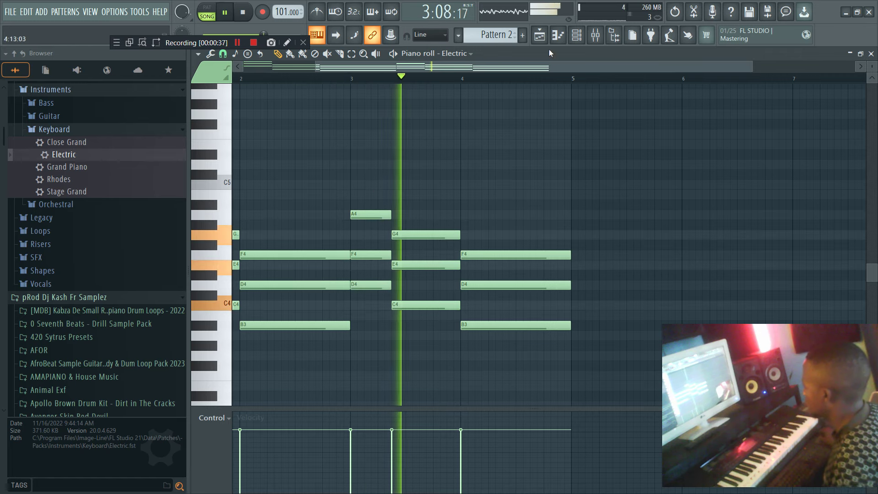
{"action": "left_click", "coordinate": [575, 38]}
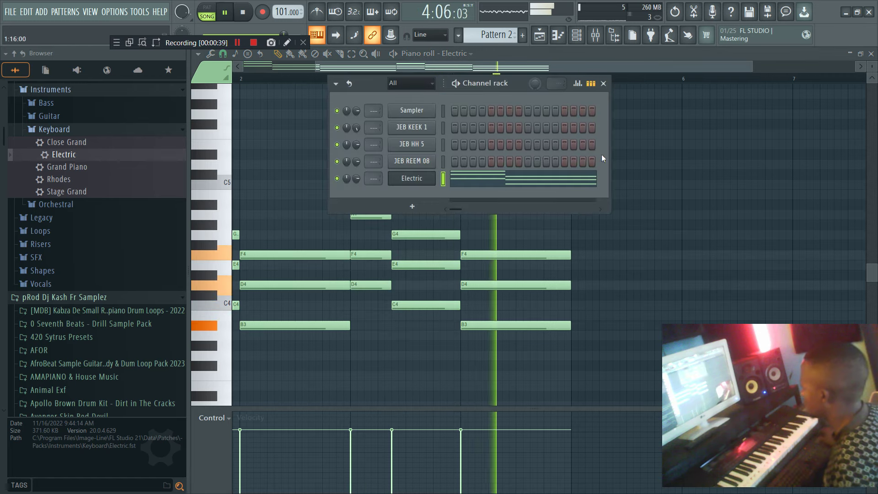
{"action": "left_click", "coordinate": [603, 84]}
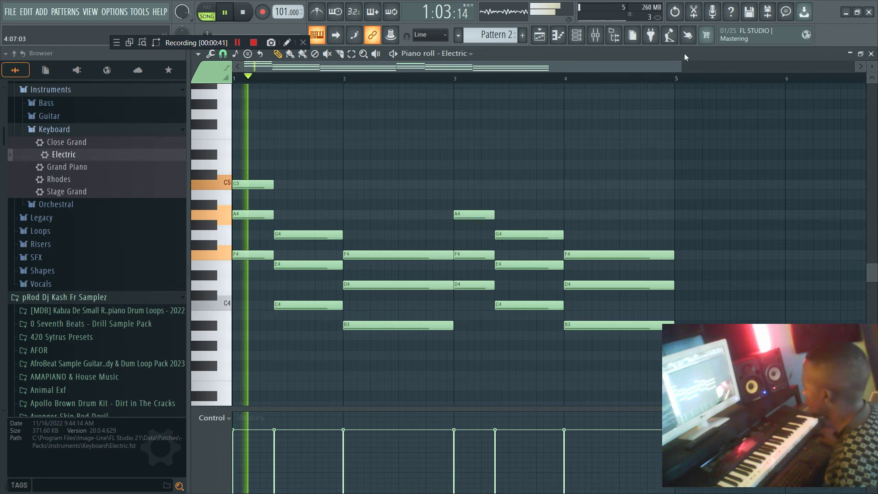
Step: Duplicate the lowest note of every chord in the Electric part and move the copies down one octave
{"action": "left_click_drag", "start_coordinate": [672, 68], "coordinate": [855, 68]}
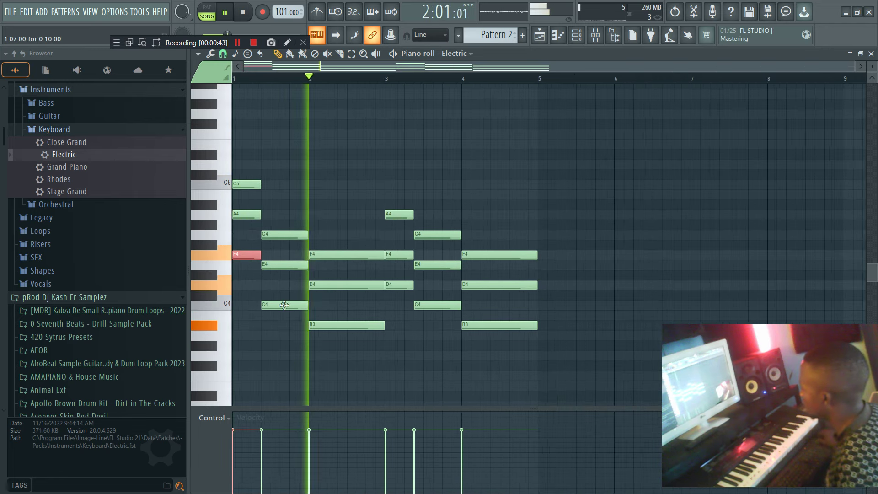
{"action": "left_click", "coordinate": [346, 326], "text": "ctrl+shift"}
{"action": "left_click", "coordinate": [404, 286], "text": "ctrl+shift"}
{"action": "left_click", "coordinate": [432, 306], "text": "ctrl+shift"}
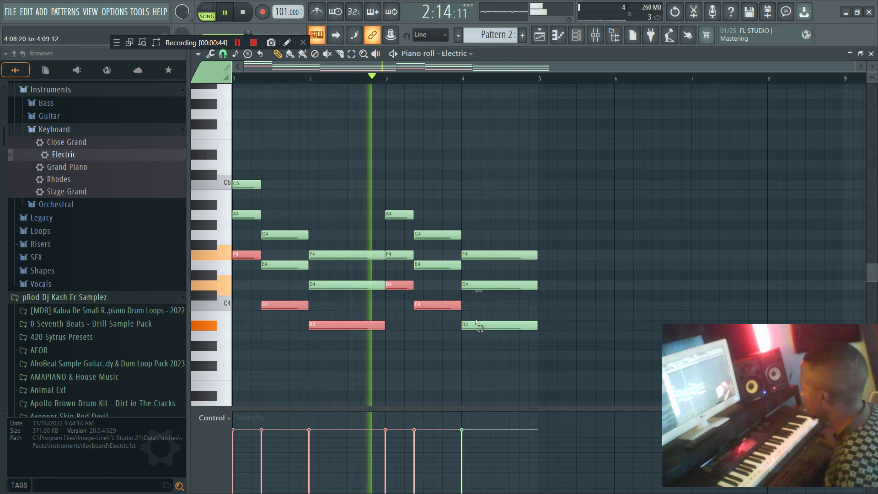
{"action": "left_click", "coordinate": [476, 325], "text": "ctrl+shift"}
{"action": "key", "text": "ctrl+c"}
{"action": "key", "text": "ctrl+v"}
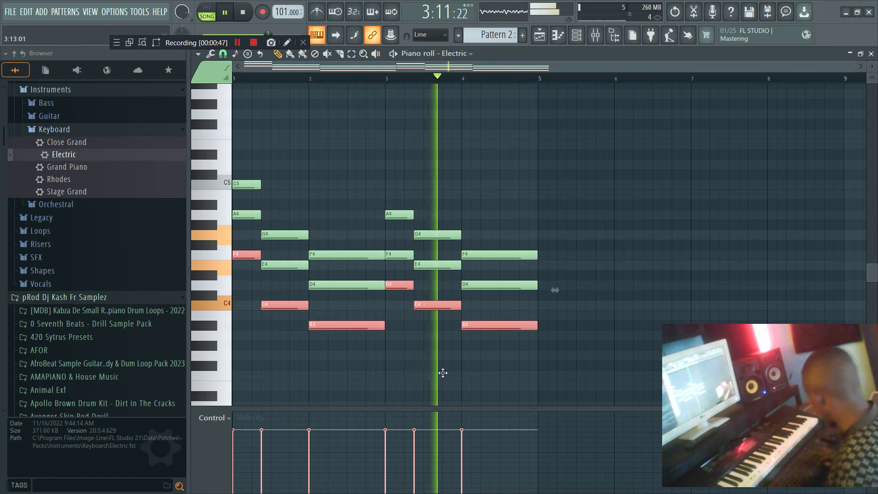
{"action": "key", "text": "ctrl+Down"}
Step: Transpose all notes of the Electric part up five semitones and play the result
{"action": "key", "text": "ctrl+a"}
{"action": "key", "text": "Up"}
{"action": "key", "text": "Up"}
{"action": "key", "text": "Up"}
{"action": "key", "text": "Up"}
{"action": "key", "text": "Up"}
{"action": "key", "text": "space"}
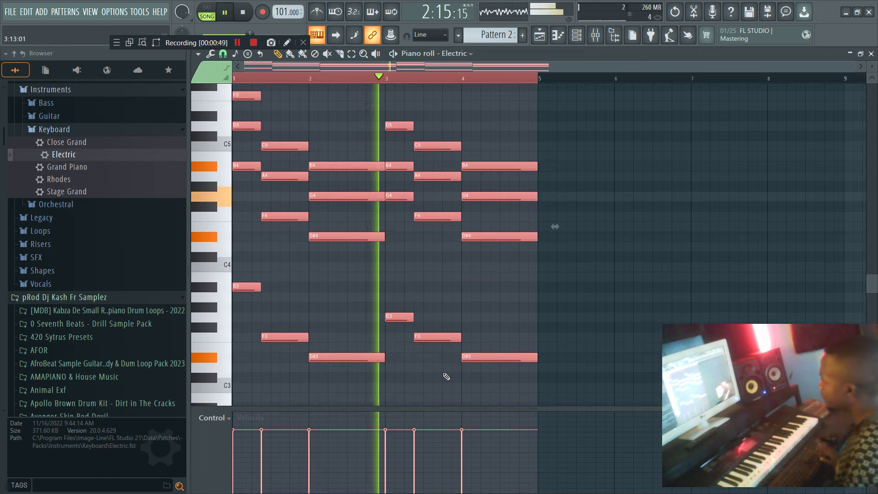
Step: Open the JEB KEEK 1 piano roll and place a C5 kick note at the start of bar 1
{"action": "left_click", "coordinate": [577, 35]}
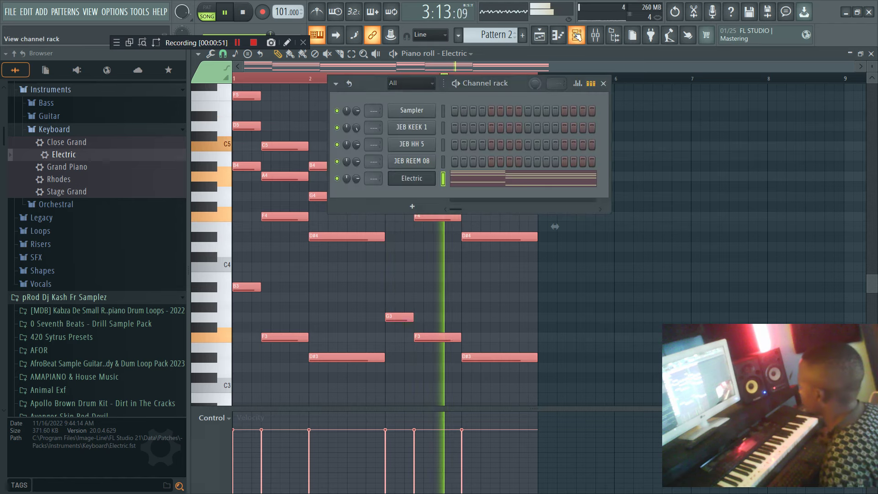
{"action": "right_click", "coordinate": [421, 128]}
{"action": "left_click", "coordinate": [451, 126]}
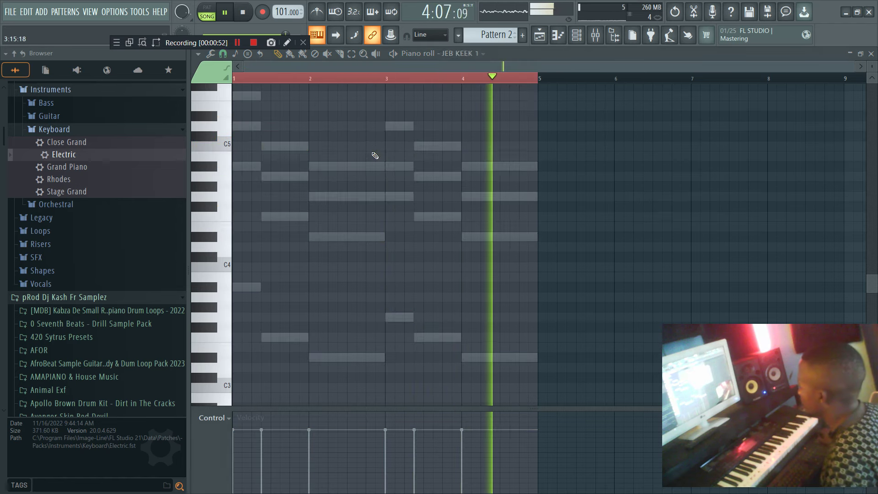
{"action": "left_click", "coordinate": [238, 146]}
{"action": "key", "text": "space"}
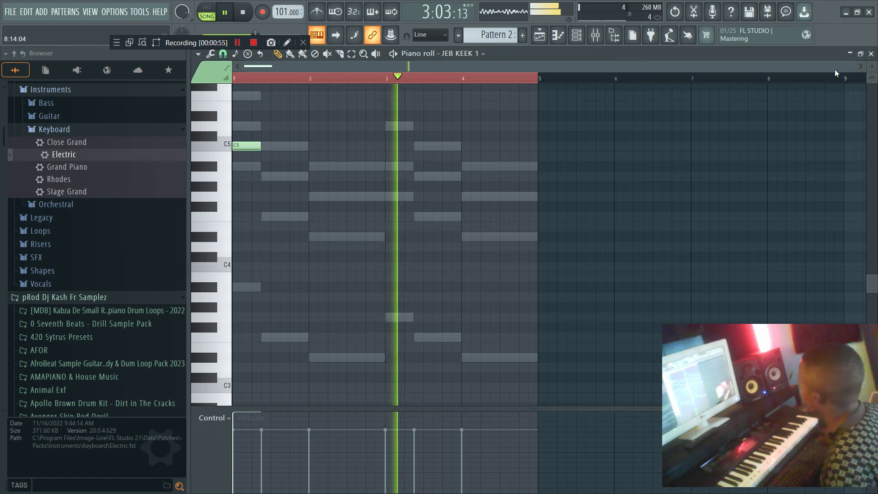
Step: Add a second C5 kick note at step 11 of bar 1 in the JEB KEEK 1 part
{"action": "left_click_drag", "start_coordinate": [854, 66], "coordinate": [647, 67]}
{"action": "key", "text": "space"}
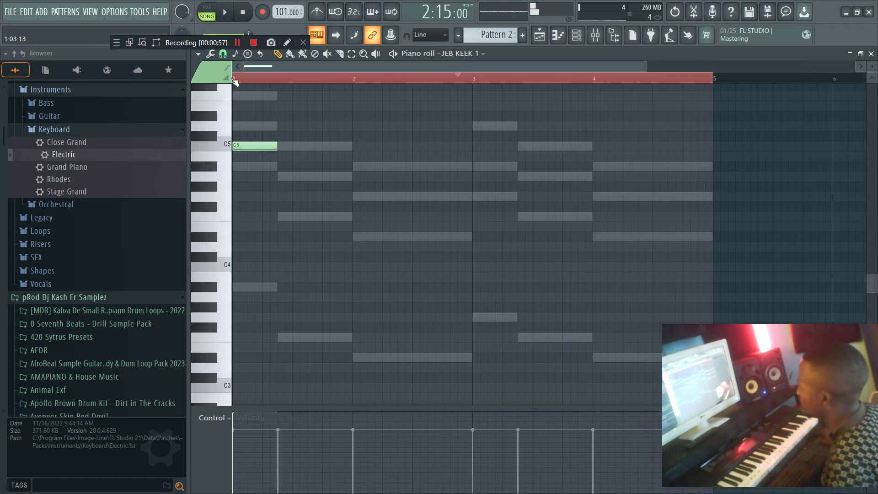
{"action": "key", "text": "F6"}
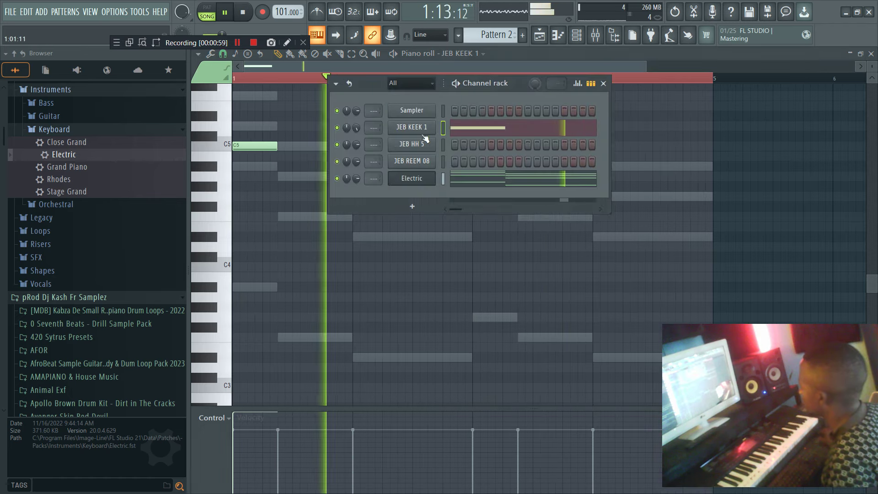
{"action": "right_click", "coordinate": [356, 128]}
{"action": "left_click", "coordinate": [372, 134]}
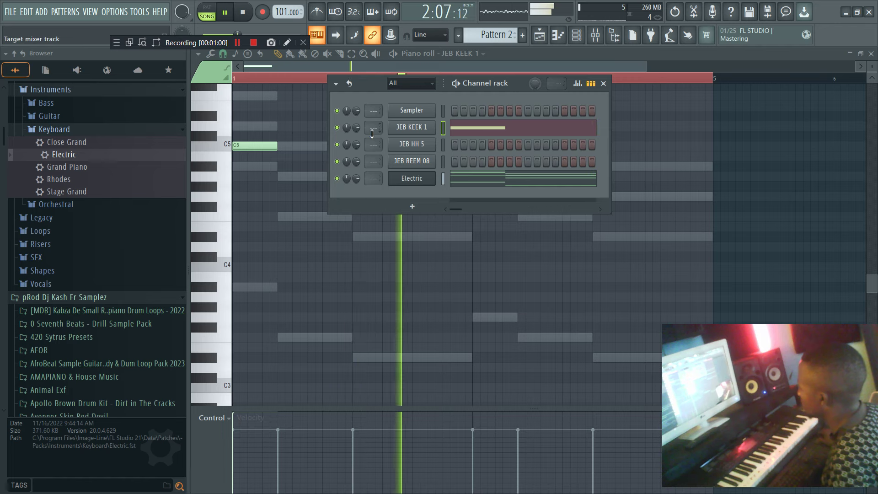
{"action": "left_click", "coordinate": [307, 145]}
{"action": "key", "text": "space"}
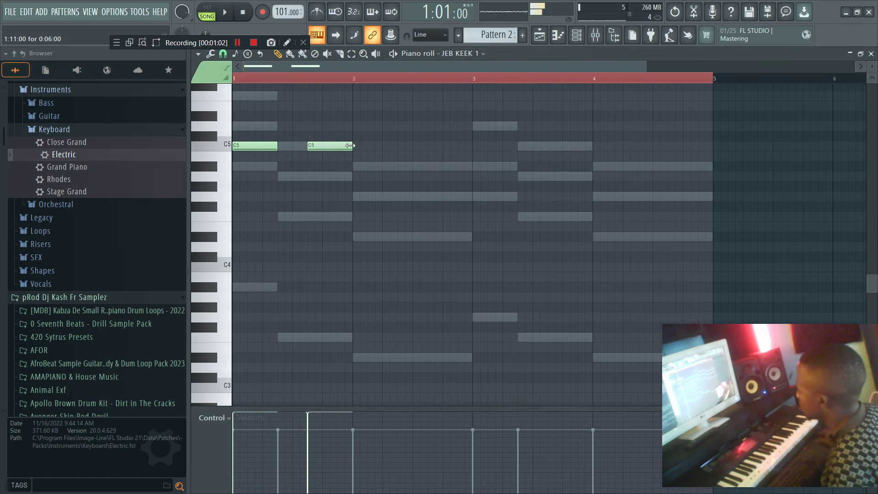
Step: Shorten the second kick note and repeat the two-note kick pattern through bars 2, 3 and 4
{"action": "left_click_drag", "start_coordinate": [340, 148], "coordinate": [252, 144]}
{"action": "left_click_drag", "start_coordinate": [251, 147], "coordinate": [564, 143]}
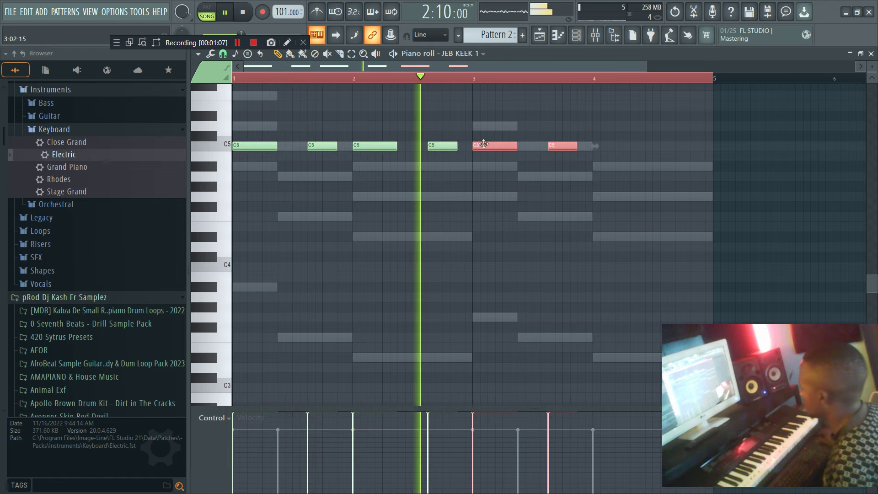
{"action": "right_click", "coordinate": [565, 143]}
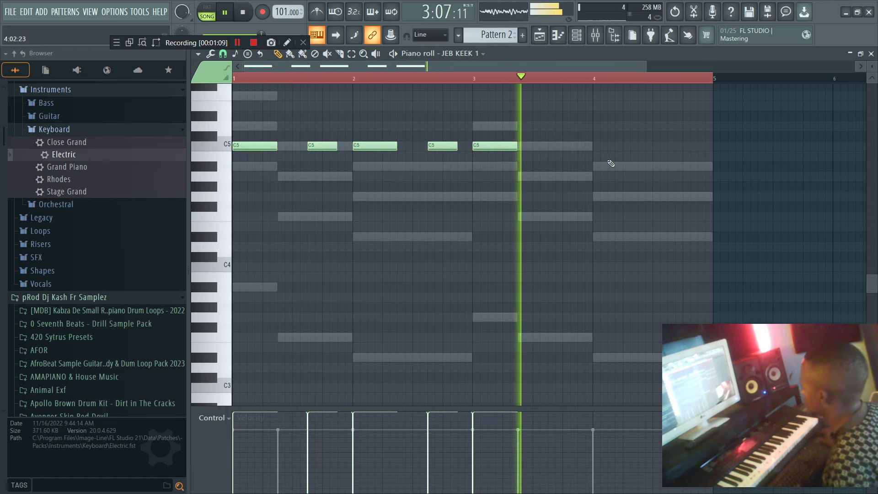
{"action": "key", "text": "space"}
{"action": "right_click", "coordinate": [509, 147]}
{"action": "mouse_move", "coordinate": [512, 170]}
{"action": "left_mouse_down"}
{"action": "mouse_move", "coordinate": [251, 131]}
{"action": "mouse_move", "coordinate": [515, 147]}
{"action": "mouse_move", "coordinate": [491, 150]}
{"action": "left_mouse_up"}
Step: Open the JEB HH 5 piano roll and place a C5 hi-hat note one step long at step 4 of bar 1
{"action": "key", "text": "F6"}
{"action": "right_click", "coordinate": [423, 149]}
{"action": "left_click", "coordinate": [451, 143]}
{"action": "key", "text": "space"}
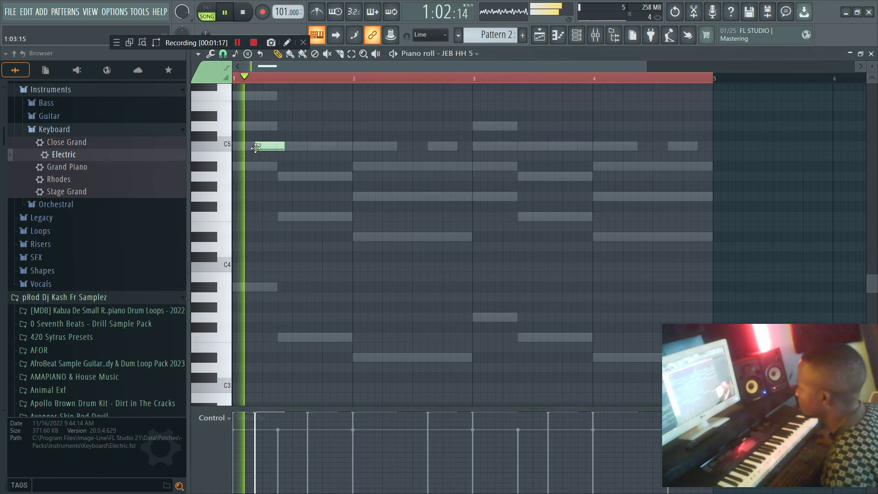
{"action": "left_click_drag", "start_coordinate": [259, 151], "coordinate": [252, 151]}
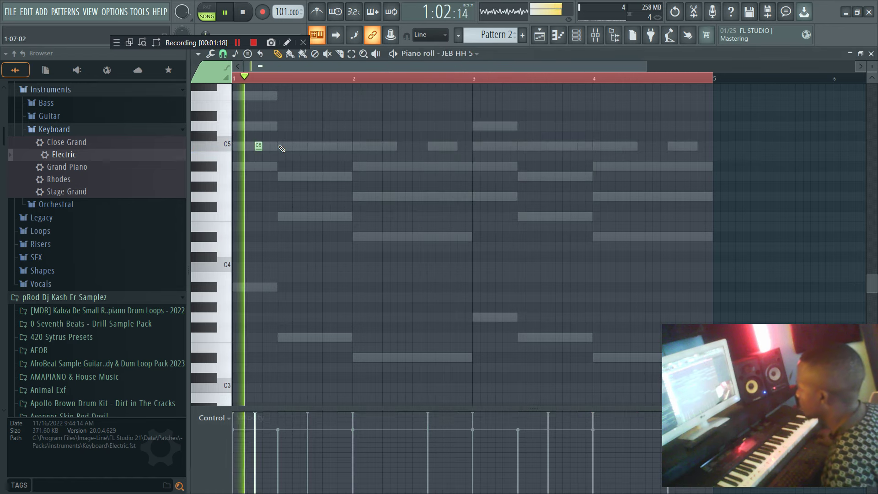
Step: Add C5 hi-hat notes at steps 7 and 13 of bar 1, and repeat the three-note pattern through bars 2 to 4
{"action": "left_click", "coordinate": [281, 146]}
{"action": "left_click", "coordinate": [326, 147]}
{"action": "key", "text": "ctrl+a"}
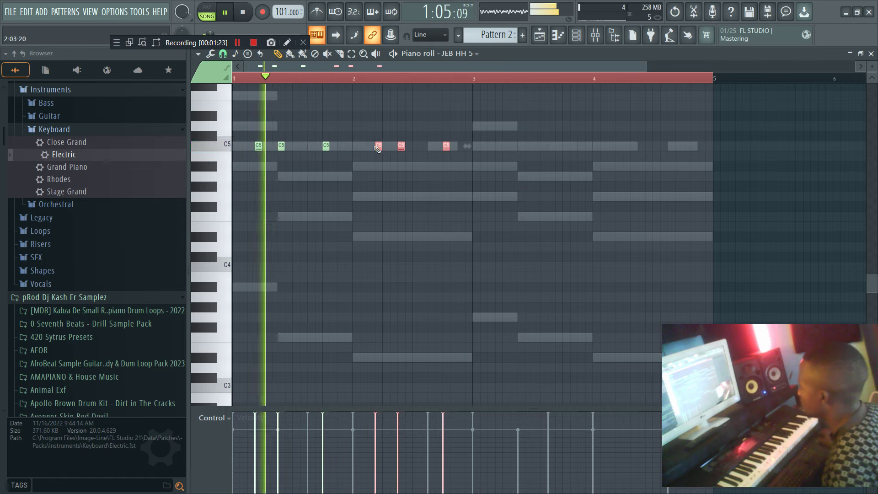
{"action": "left_click_drag", "start_coordinate": [579, 182], "coordinate": [241, 110]}
{"action": "left_click_drag", "start_coordinate": [255, 146], "coordinate": [498, 146]}
Step: Copy the JEB HH 5 note pattern and paste it into the JEB REEM 08 channel
{"action": "key", "text": "F6"}
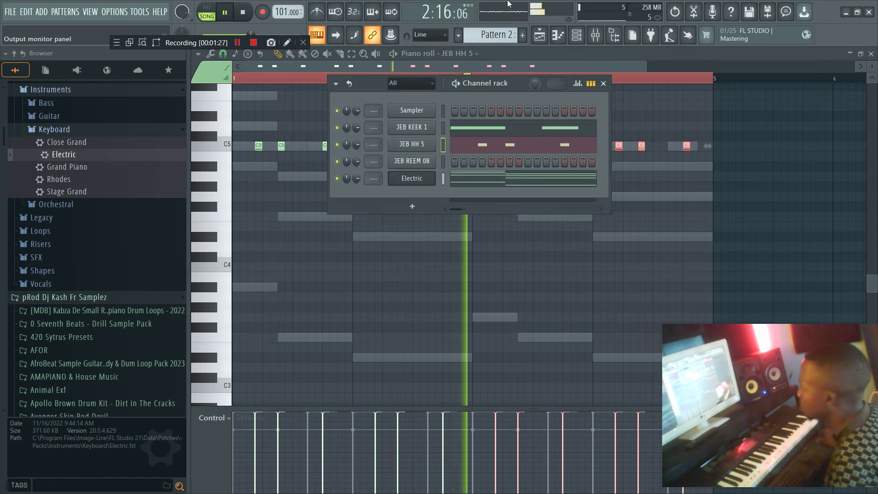
{"action": "right_click", "coordinate": [432, 160]}
{"action": "right_click", "coordinate": [408, 144]}
{"action": "left_click", "coordinate": [573, 155]}
{"action": "right_click", "coordinate": [413, 161]}
{"action": "left_click", "coordinate": [558, 180]}
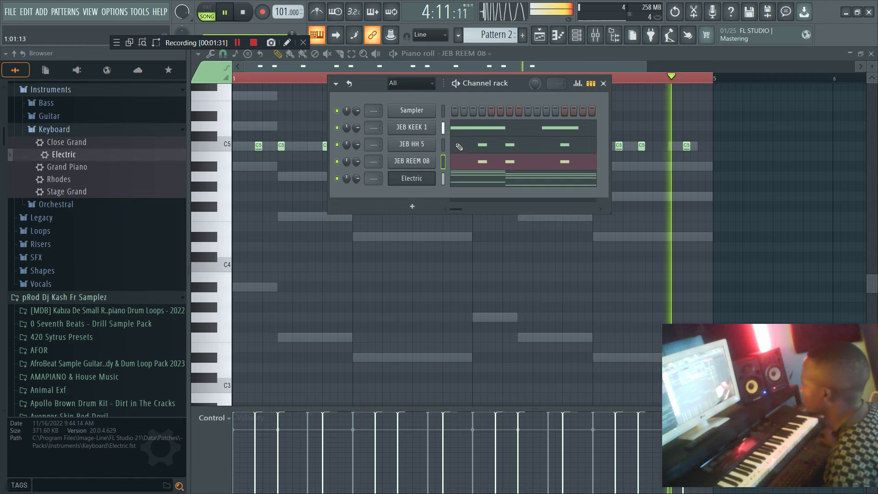
Step: Add a C5 hi-hat note at the start of each of the four bars in the JEB HH 5 part
{"action": "key", "text": "F6"}
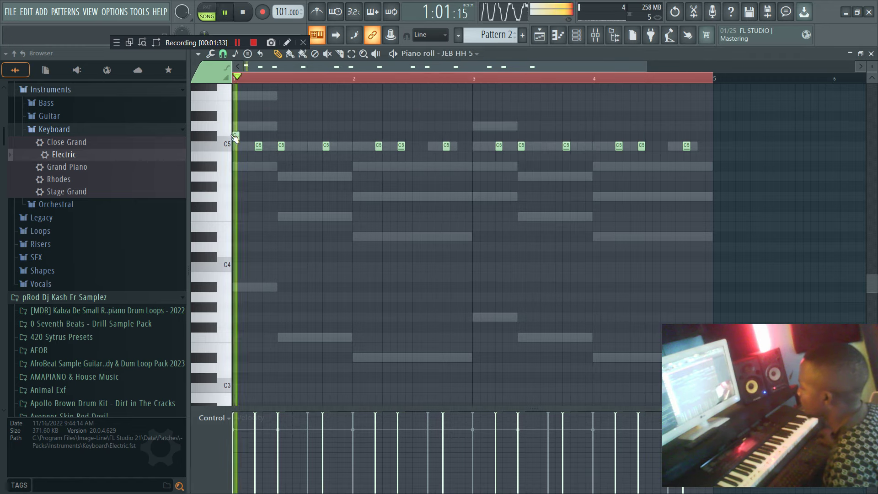
{"action": "left_click", "coordinate": [357, 146]}
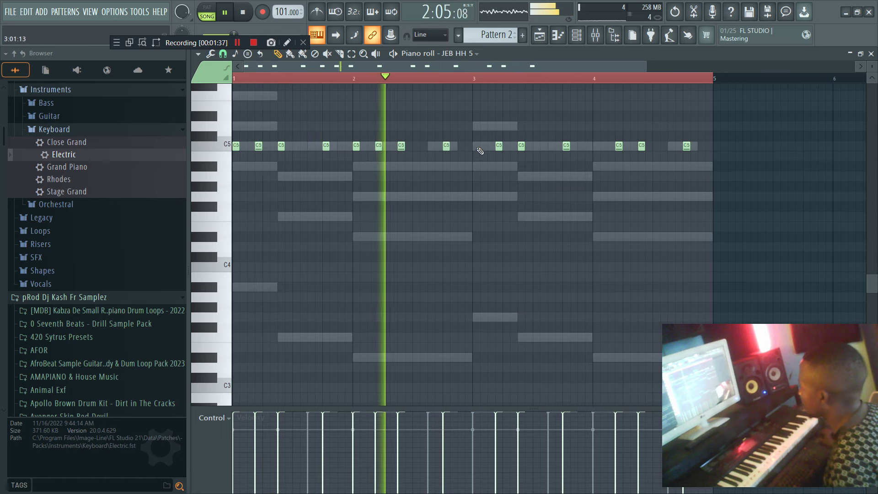
{"action": "left_click", "coordinate": [473, 146]}
{"action": "left_click", "coordinate": [595, 147]}
Step: Add a 3x Osc instrument channel and return to the channel rack
{"action": "left_click", "coordinate": [577, 36]}
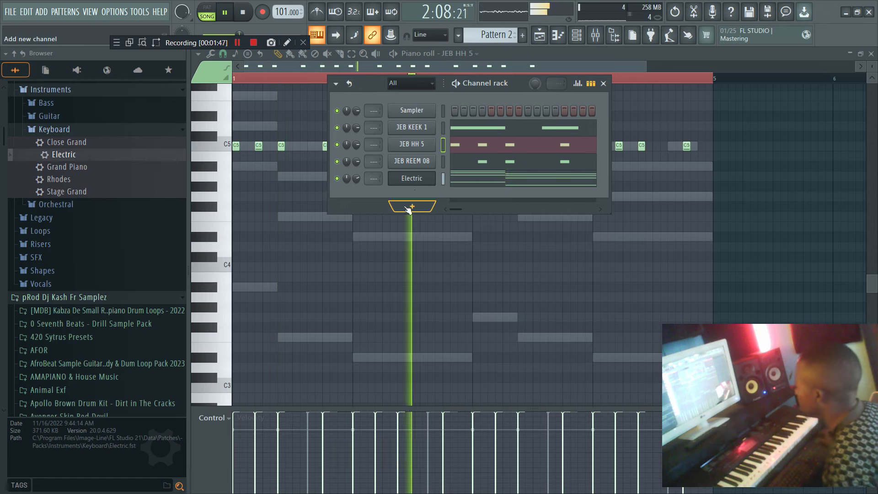
{"action": "left_click", "coordinate": [408, 208]}
{"action": "left_click", "coordinate": [425, 37]}
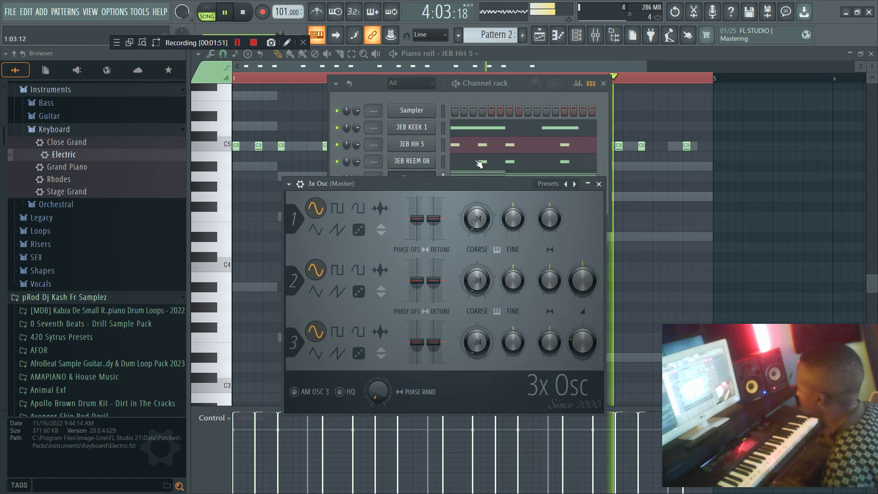
{"action": "left_click", "coordinate": [479, 97]}
{"action": "key", "text": "space"}
Step: Enter 3x Osc bass notes: the first chord's lowest note at bar 1, F3 at step 11, and D#4 at the start of bar 2
{"action": "right_click", "coordinate": [421, 206]}
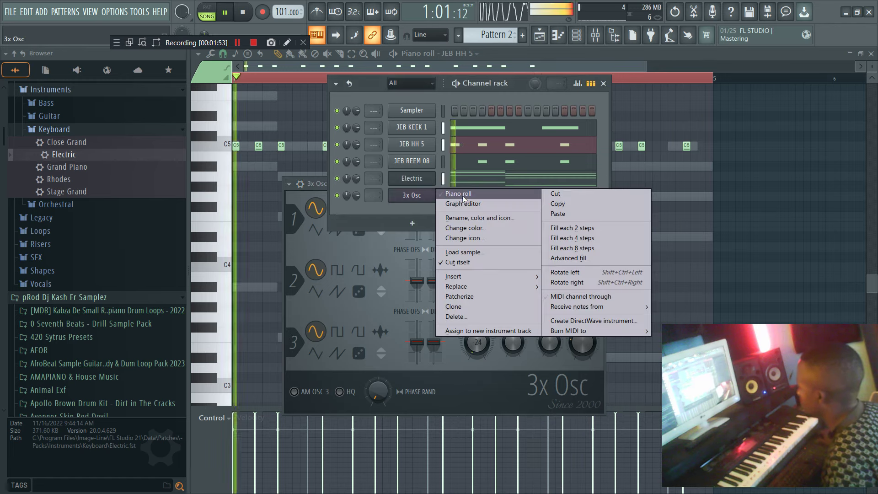
{"action": "left_click", "coordinate": [414, 192]}
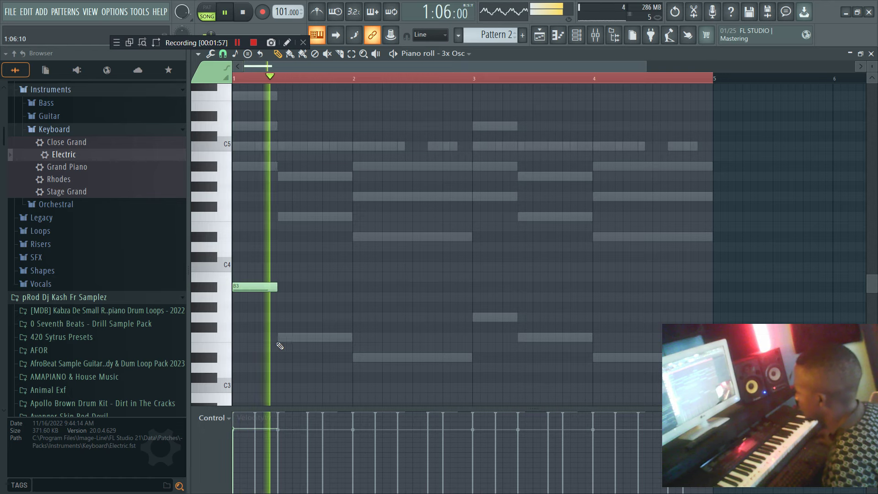
{"action": "key", "text": "space"}
{"action": "left_click", "coordinate": [324, 337]}
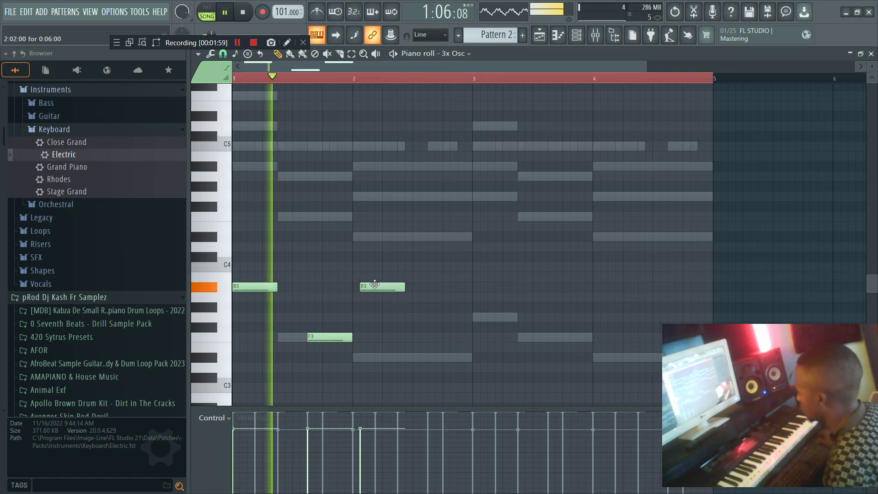
{"action": "left_click", "coordinate": [357, 357]}
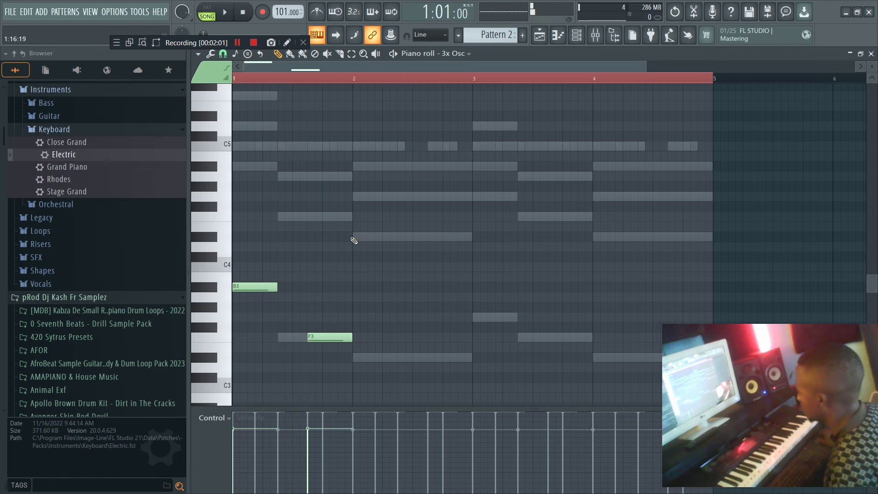
{"action": "key", "text": "space"}
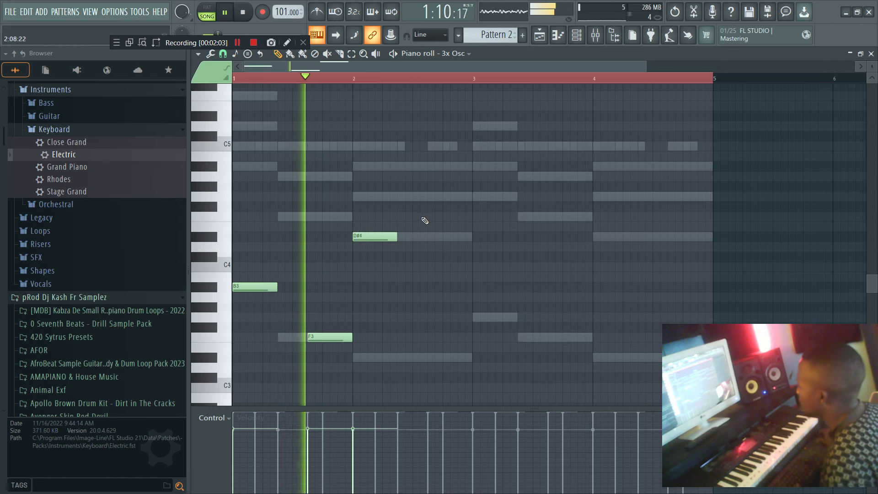
Step: Add a D#4 bass note at step 11 of bar 2 and a one-step slide note at step 13, pitched on the chord note just below C5
{"action": "key", "text": "space"}
{"action": "scroll", "coordinate": [442, 174], "scroll_direction": "up", "scroll_amount": 4}
{"action": "left_click", "coordinate": [438, 156]}
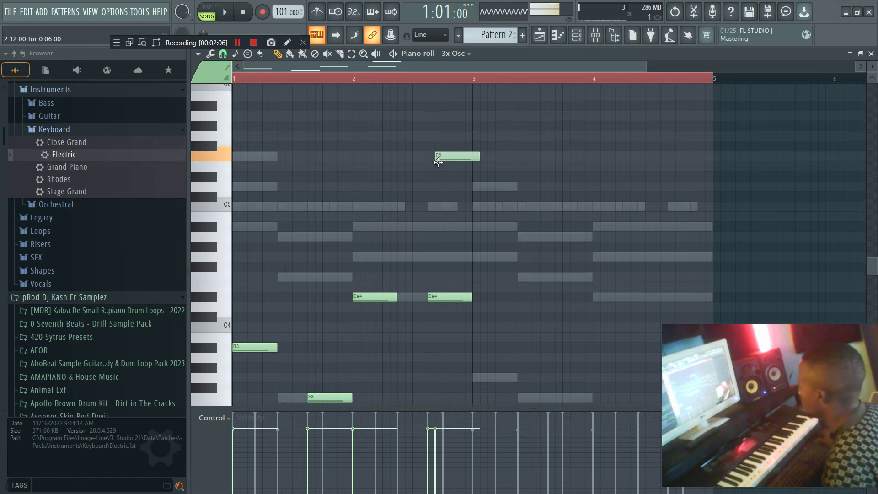
{"action": "double_click", "coordinate": [451, 171]}
{"action": "left_click", "coordinate": [375, 232]}
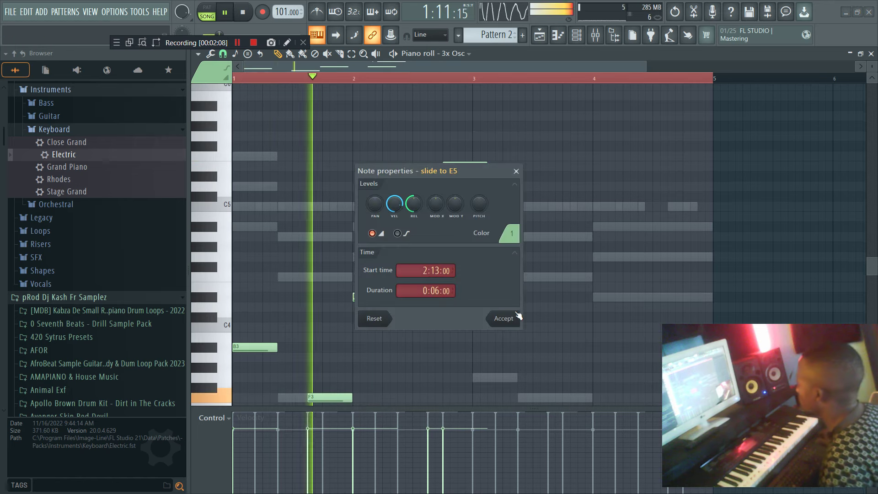
{"action": "left_click", "coordinate": [506, 318]}
{"action": "left_click_drag", "start_coordinate": [486, 167], "coordinate": [446, 229]}
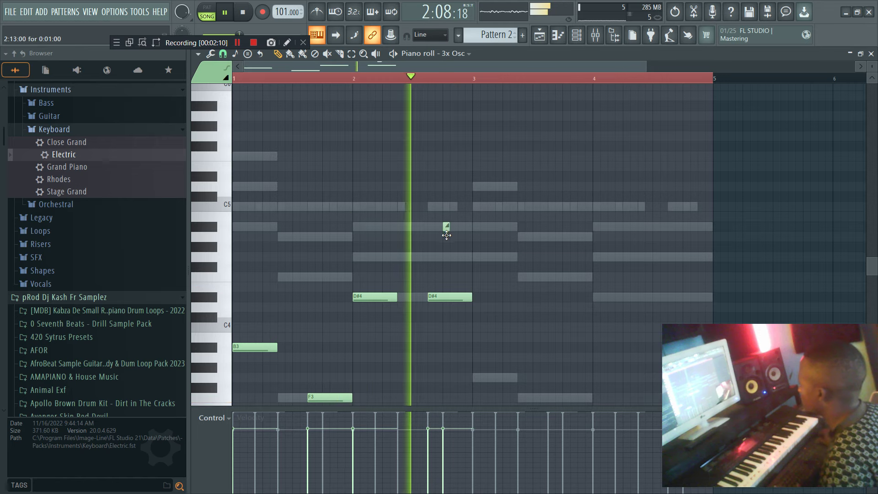
Step: Split bar 2's second D#4 bass note into four-step and two-step notes, with slide notes on F5 at step 13 and B4 at step 15
{"action": "key", "text": "space"}
{"action": "scroll", "coordinate": [464, 222], "scroll_direction": "down", "scroll_amount": 4}
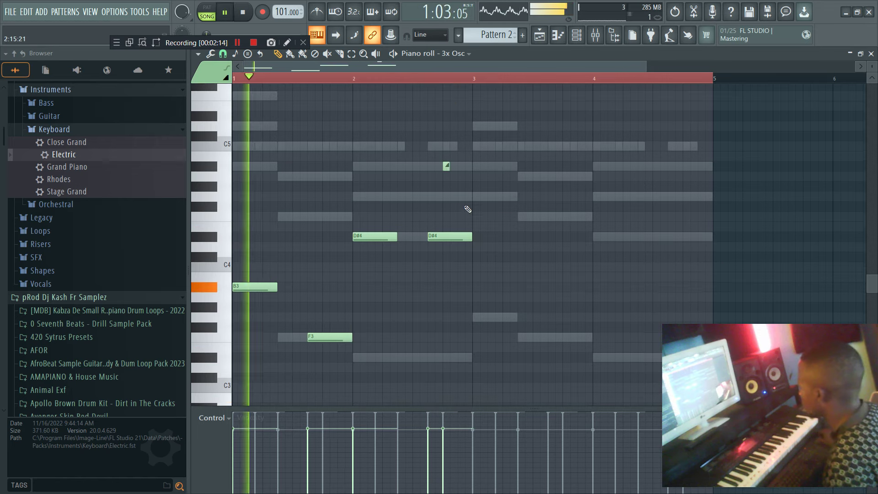
{"action": "left_click", "coordinate": [464, 236]}
{"action": "left_click_drag", "start_coordinate": [485, 236], "coordinate": [471, 236]}
{"action": "left_click", "coordinate": [446, 169]}
{"action": "key", "text": "space"}
{"action": "left_click", "coordinate": [463, 168]}
{"action": "key", "text": "space"}
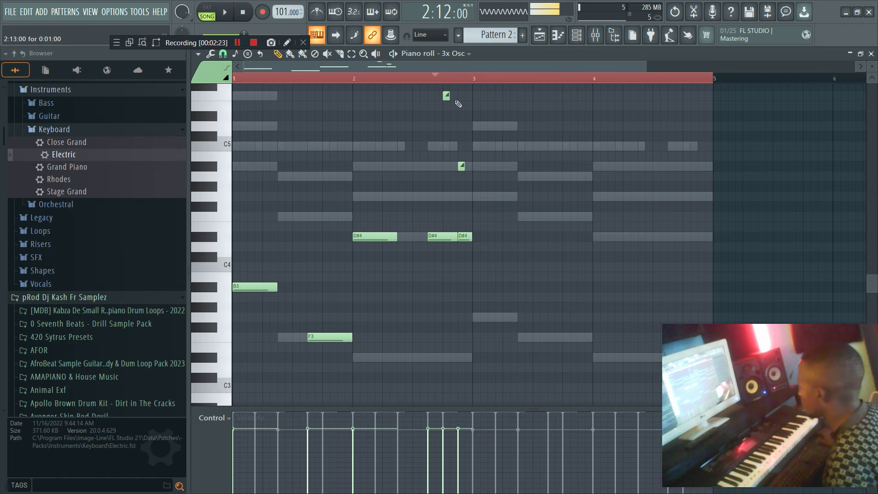
{"action": "key", "text": "space"}
{"action": "key", "text": "space"}
Step: Duplicate the two-bar 3x Osc bass line into bars 3 and 4, with G3 as the first note of bar 3
{"action": "key", "text": "ctrl+a"}
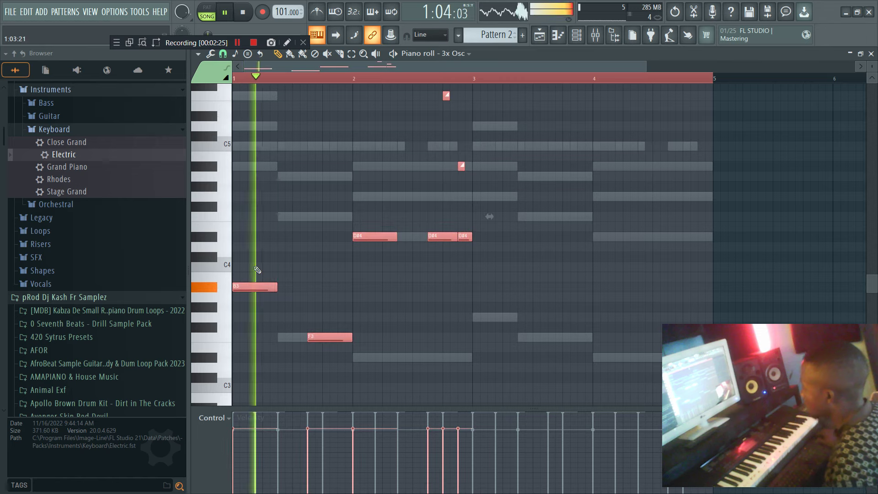
{"action": "left_click", "coordinate": [473, 277], "text": "ctrl"}
{"action": "left_click_drag", "start_coordinate": [568, 361], "coordinate": [123, 39]}
{"action": "scroll", "coordinate": [288, 188], "scroll_direction": "down", "scroll_amount": 3}
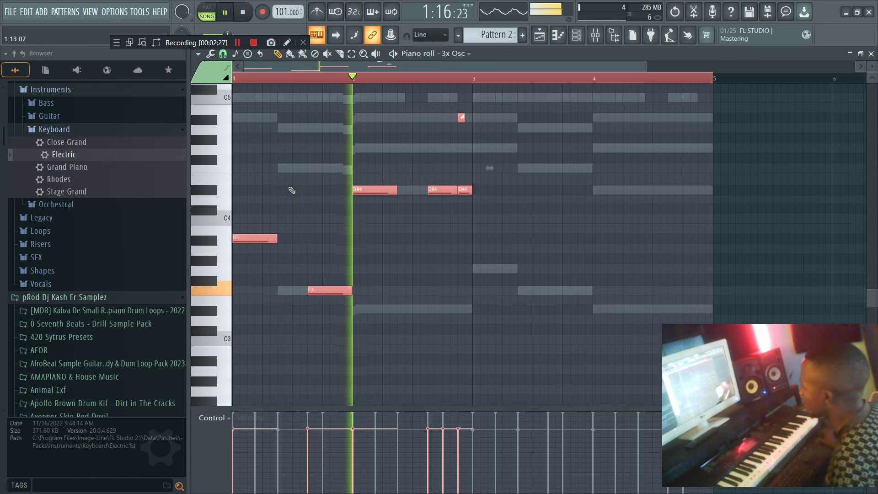
{"action": "left_click", "coordinate": [249, 229]}
{"action": "right_click", "coordinate": [413, 230]}
{"action": "mouse_move", "coordinate": [552, 312]}
{"action": "left_mouse_down"}
{"action": "mouse_move", "coordinate": [409, 187]}
{"action": "mouse_move", "coordinate": [205, 73]}
{"action": "left_mouse_up"}
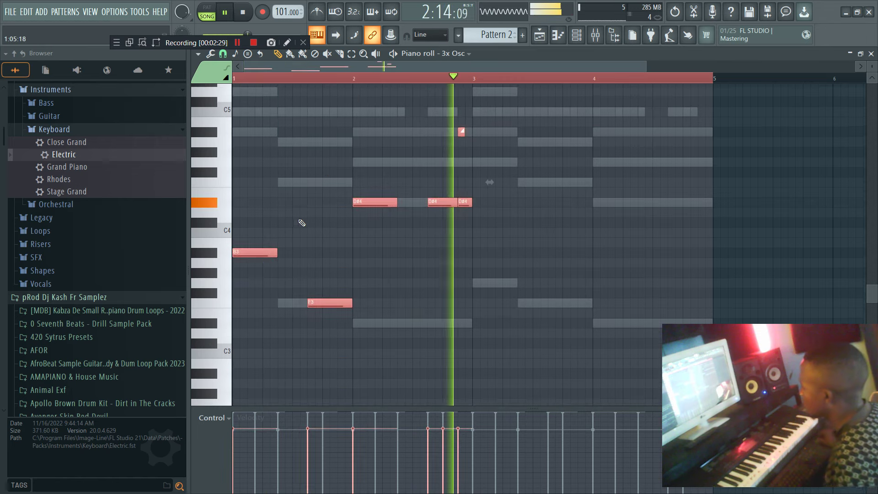
{"action": "mouse_move", "coordinate": [251, 252]}
{"action": "left_mouse_down"}
{"action": "mouse_move", "coordinate": [499, 270]}
{"action": "mouse_move", "coordinate": [473, 251]}
{"action": "mouse_move", "coordinate": [488, 252]}
{"action": "mouse_move", "coordinate": [494, 282]}
{"action": "left_mouse_up"}
{"action": "left_click", "coordinate": [537, 222]}
{"action": "right_click", "coordinate": [537, 221]}
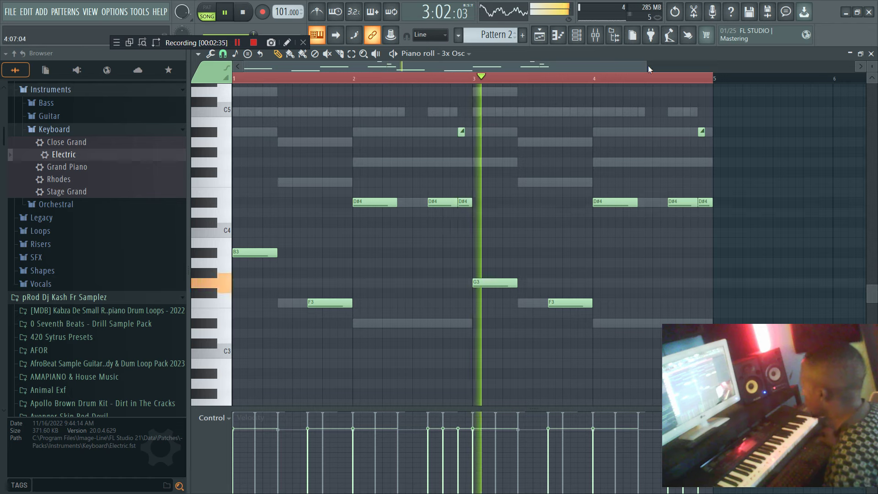
Step: Delete the F5 slide note from bar 4 of the 3x Osc bass line
{"action": "left_click_drag", "start_coordinate": [648, 66], "coordinate": [727, 69]}
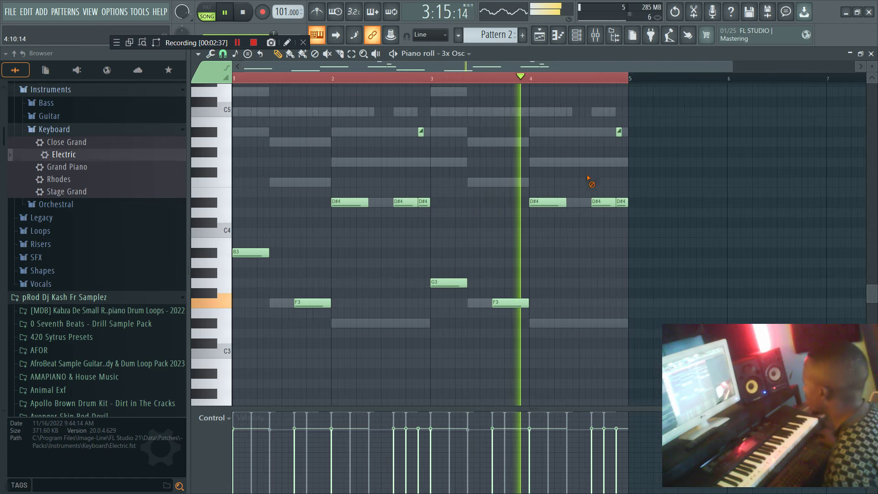
{"action": "scroll", "coordinate": [630, 215], "scroll_direction": "up", "scroll_amount": 4}
{"action": "right_click", "coordinate": [607, 152]}
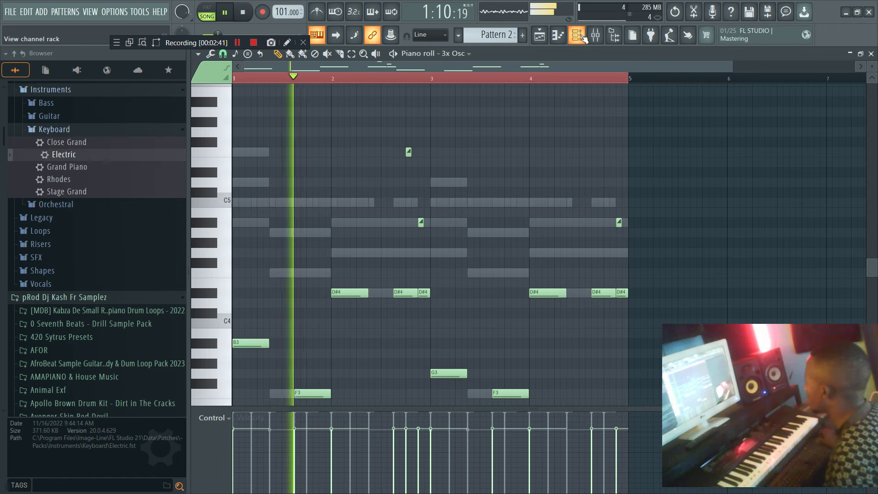
Step: Add a FLEX instrument channel and move its window up so the whole preset list is in view
{"action": "key", "text": "F6"}
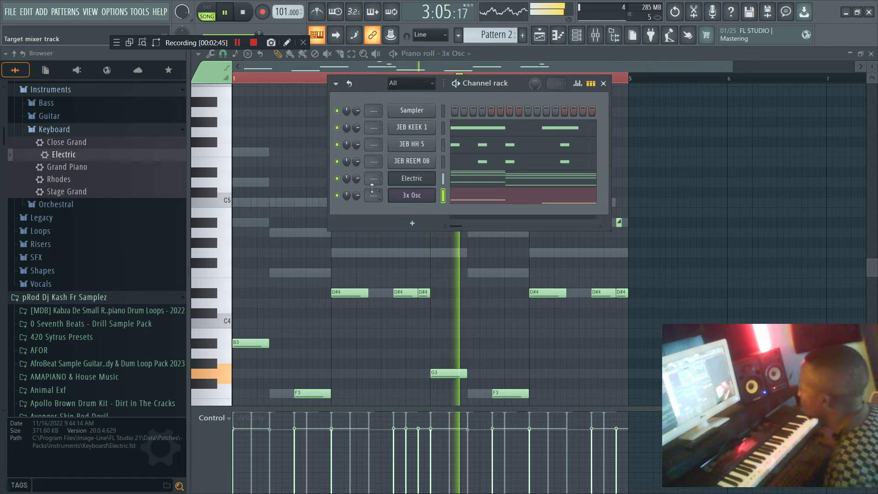
{"action": "left_click", "coordinate": [414, 224]}
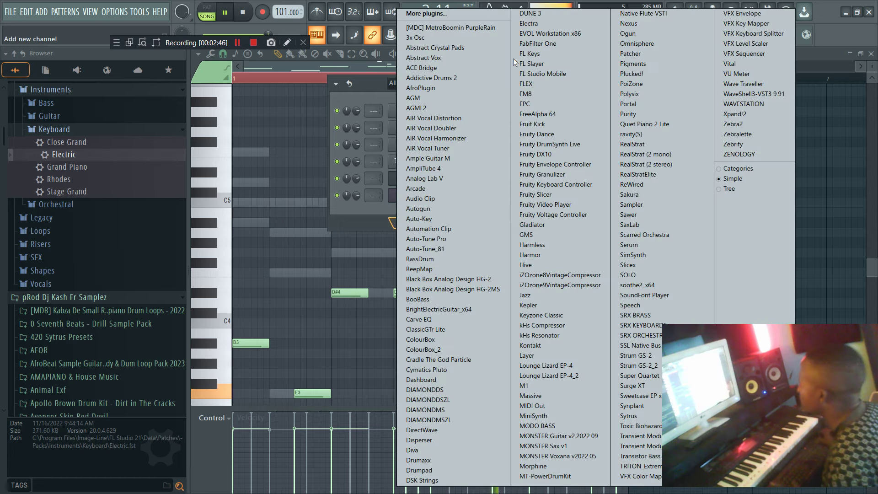
{"action": "left_click", "coordinate": [526, 84]}
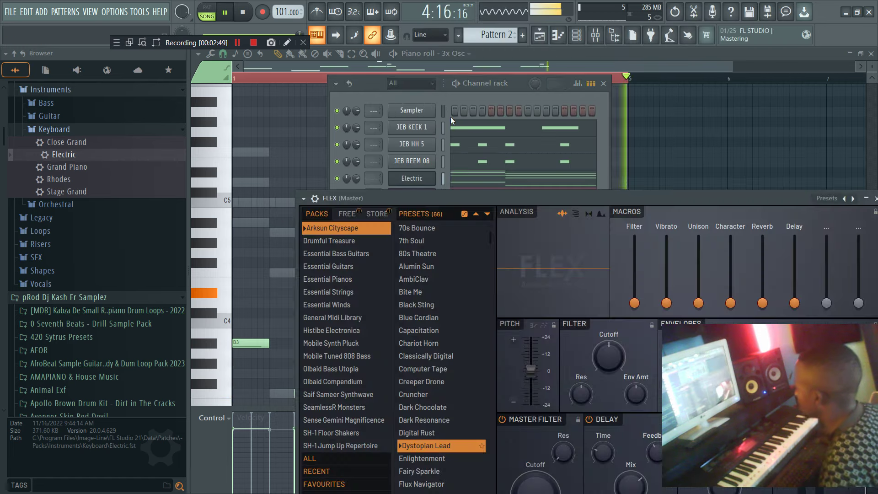
{"action": "left_click_drag", "start_coordinate": [446, 152], "coordinate": [445, 48]}
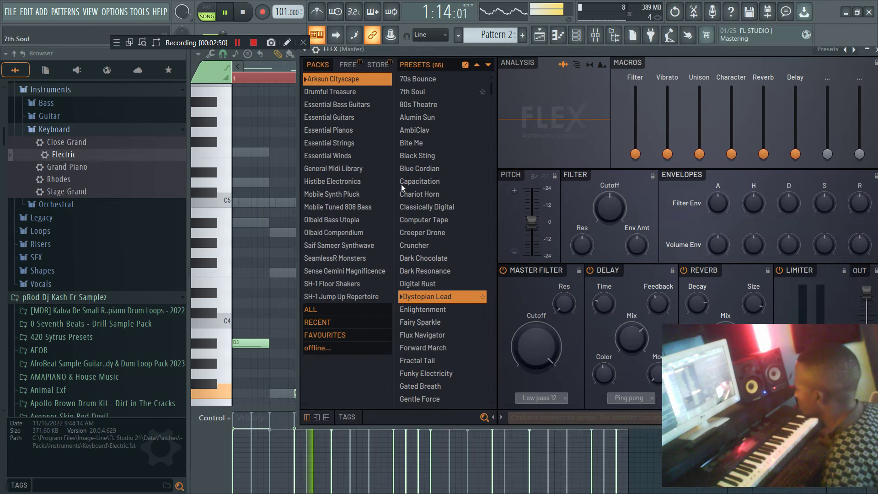
Step: Search all FLEX presets for "pad" and load the Harmo Pad preset
{"action": "left_click", "coordinate": [308, 310]}
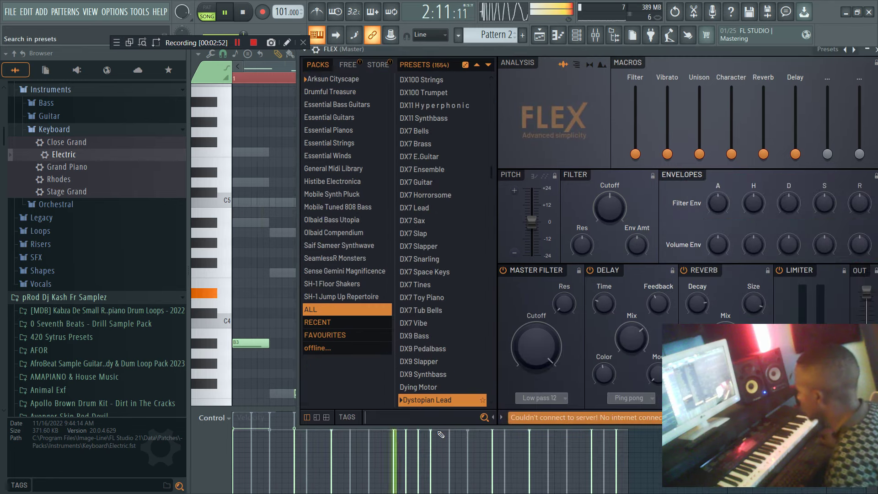
{"action": "type", "text": "pad"}
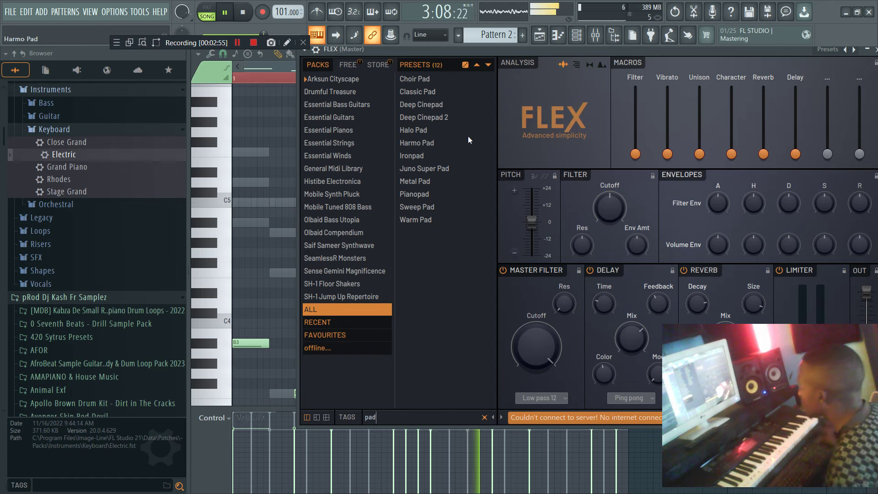
{"action": "left_click", "coordinate": [431, 82]}
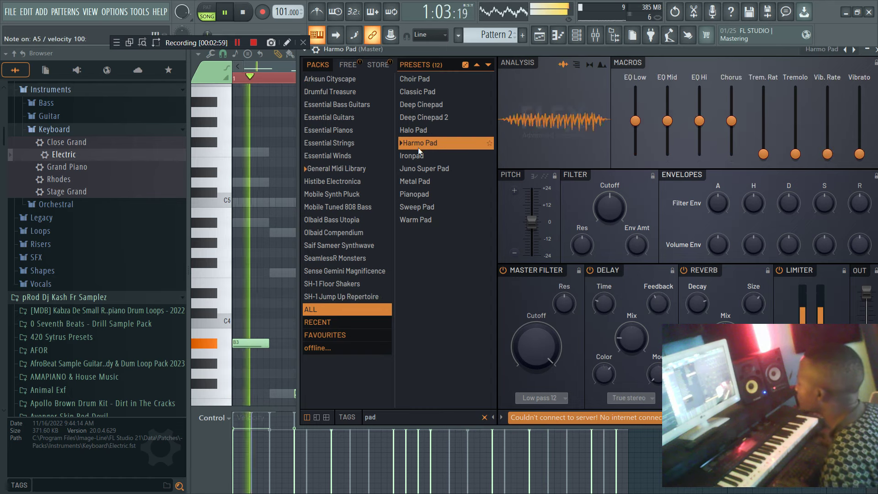
Step: Copy the Electric chord notes into the Harmo Pad channel and lower that channel's volume to about 32%
{"action": "left_click", "coordinate": [576, 36]}
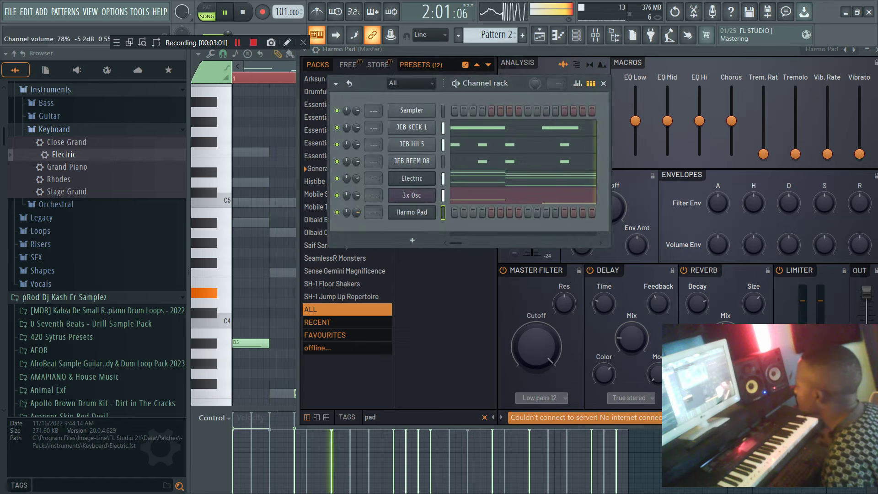
{"action": "right_click", "coordinate": [416, 181]}
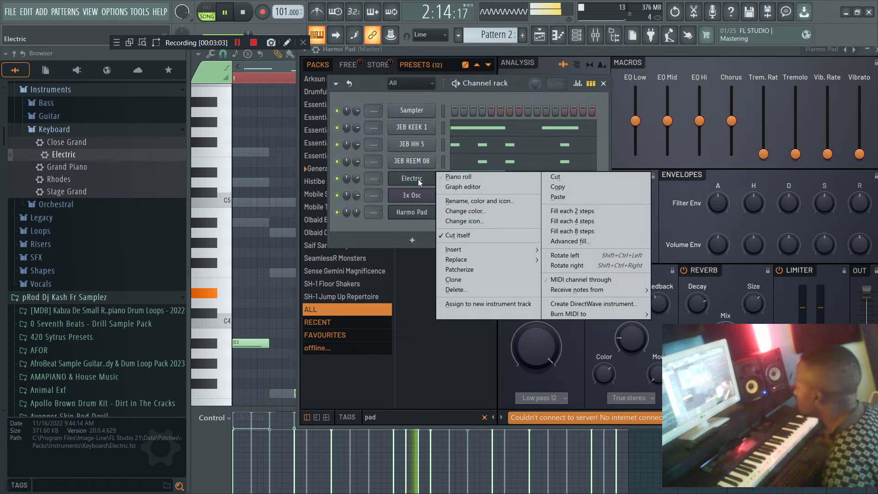
{"action": "right_click", "coordinate": [414, 212]}
{"action": "left_click", "coordinate": [558, 231]}
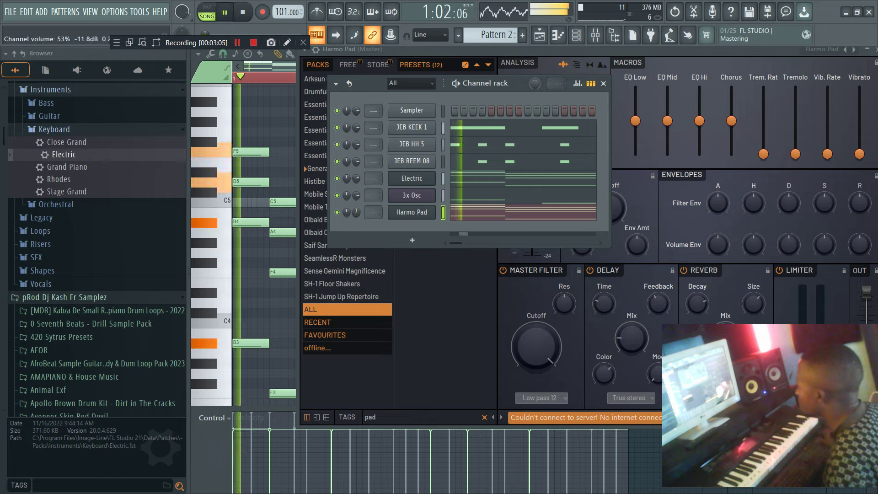
{"action": "left_click_drag", "start_coordinate": [357, 212], "coordinate": [357, 227]}
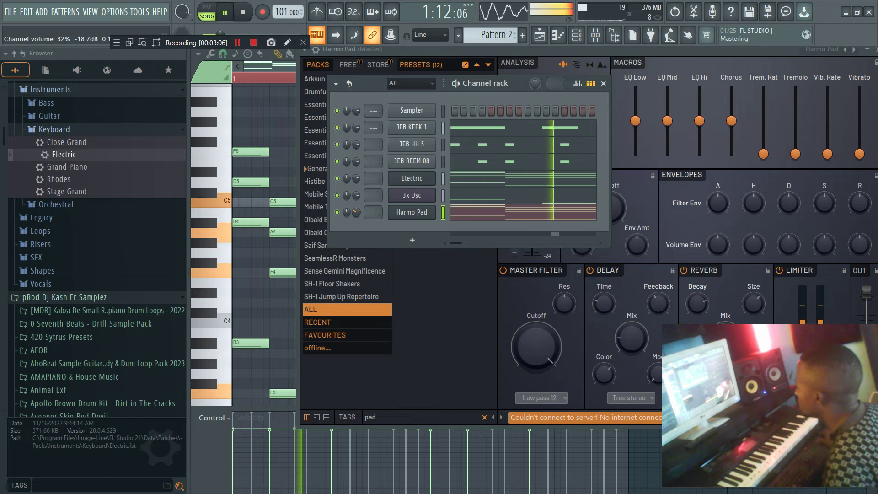
Step: Replace the Harmo Pad preset with Warm Pad after trying Sweep Pad, and set the channel's volume to about 36%
{"action": "left_click", "coordinate": [476, 217]}
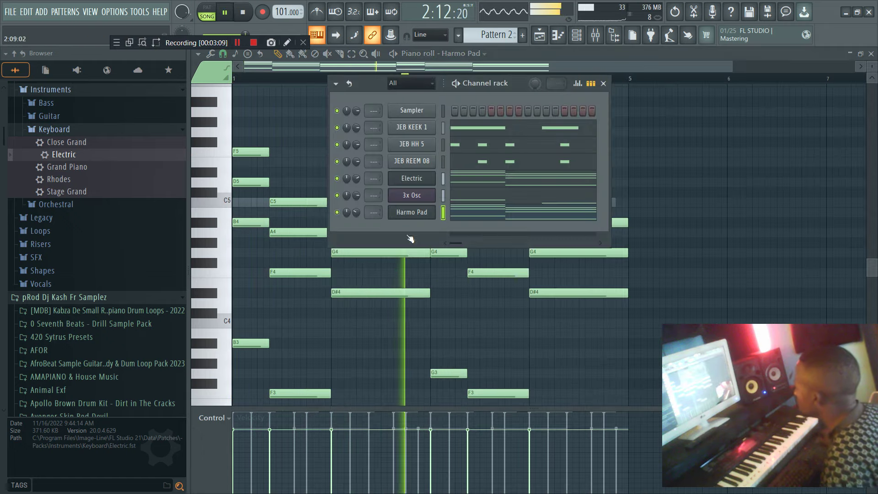
{"action": "left_click", "coordinate": [414, 211]}
{"action": "left_click", "coordinate": [421, 207]}
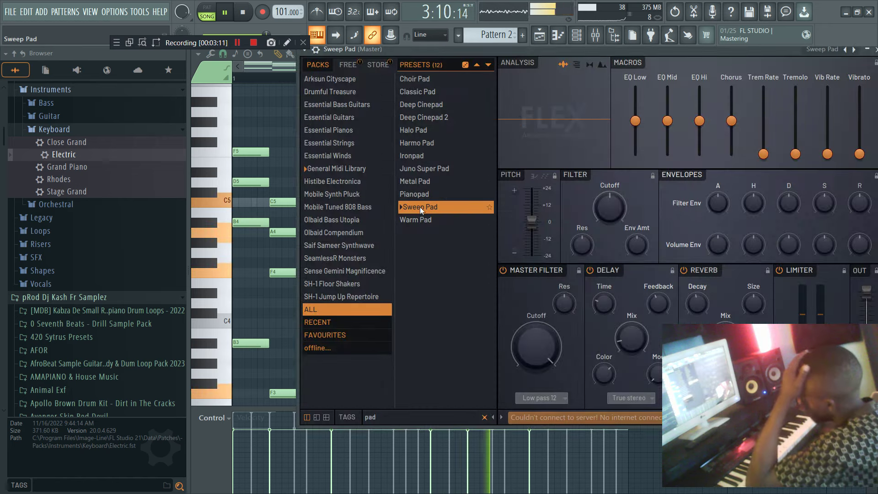
{"action": "left_click", "coordinate": [416, 221]}
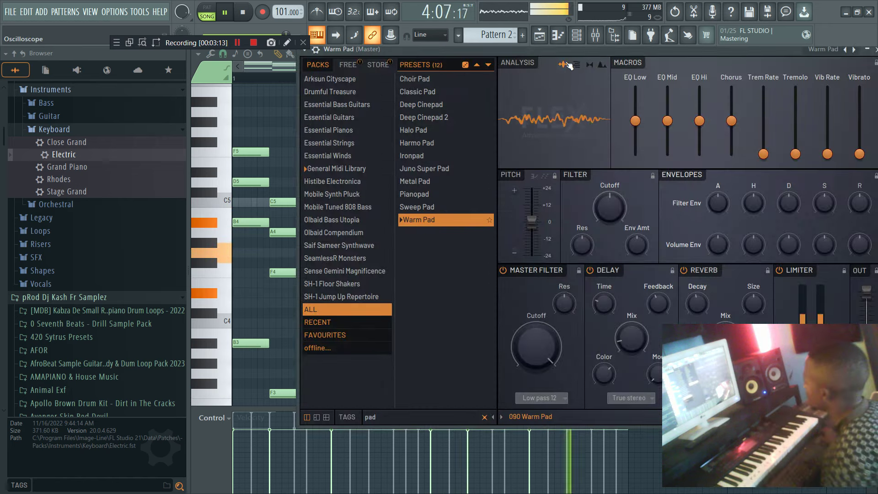
{"action": "left_click", "coordinate": [578, 38]}
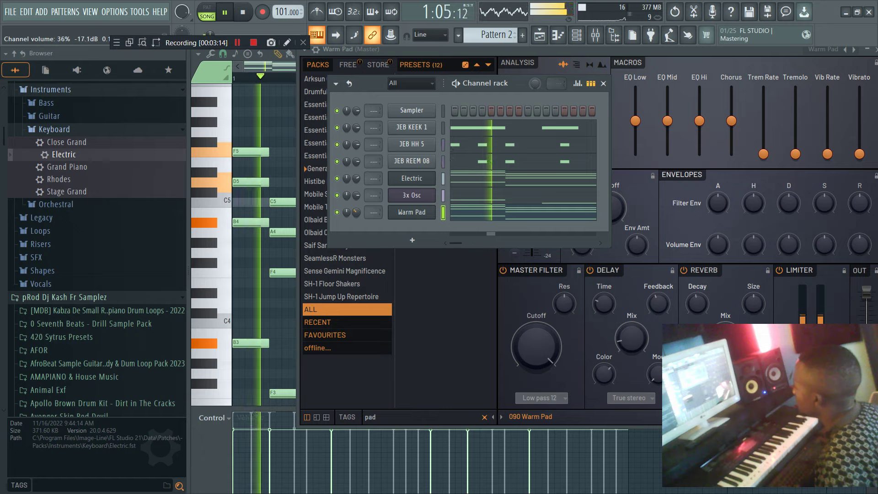
Step: Delete all Warm Pad chord notes below C4 across the four bars
{"action": "left_click", "coordinate": [488, 217]}
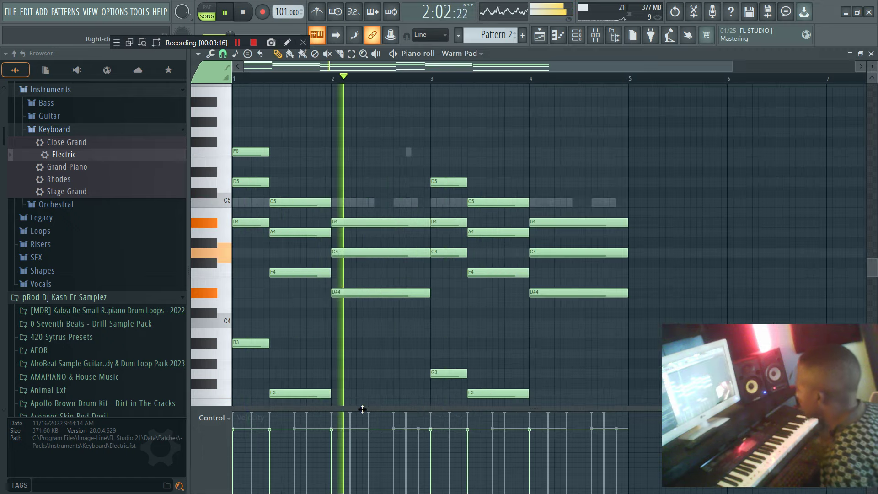
{"action": "scroll", "coordinate": [435, 383], "scroll_direction": "down", "scroll_amount": 1}
{"action": "scroll", "coordinate": [435, 385], "scroll_direction": "down", "scroll_amount": 2}
{"action": "left_click_drag", "start_coordinate": [610, 357], "coordinate": [233, 223]}
{"action": "key", "text": "Delete"}
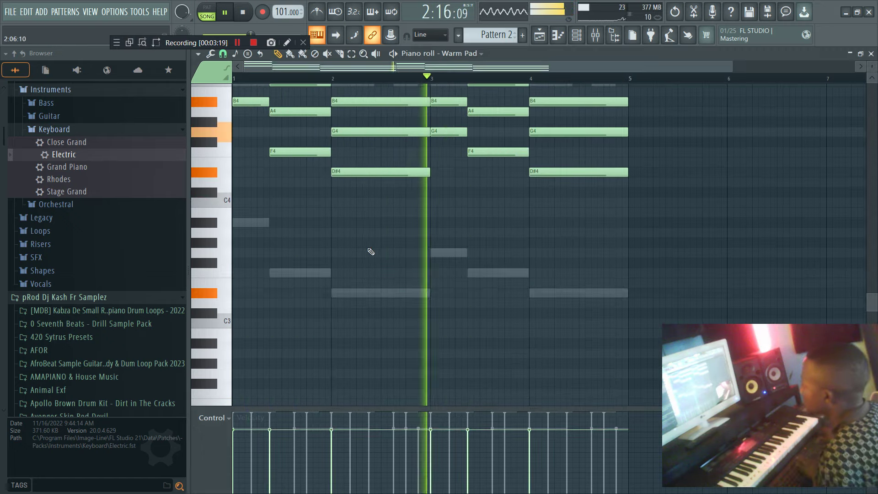
{"action": "scroll", "coordinate": [442, 209], "scroll_direction": "up", "scroll_amount": 2}
Step: Check the Warm Pad instrument settings and set its channel volume to about 38%
{"action": "left_click", "coordinate": [577, 35]}
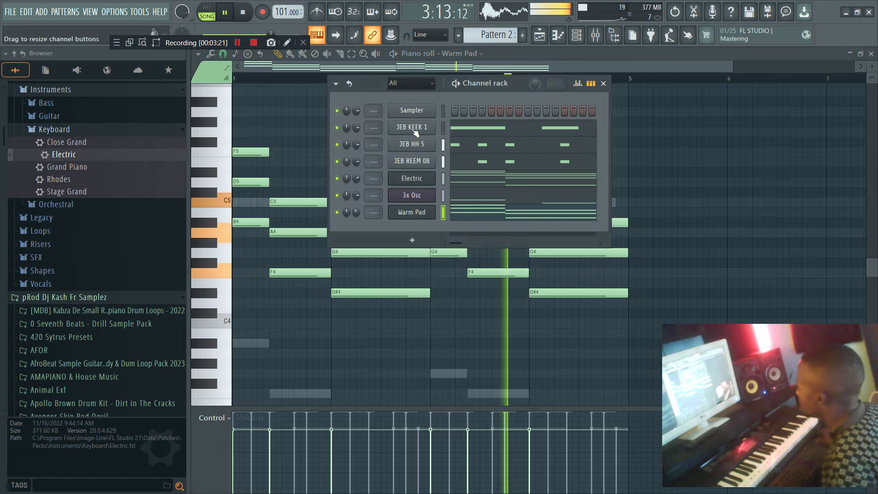
{"action": "left_click", "coordinate": [411, 212]}
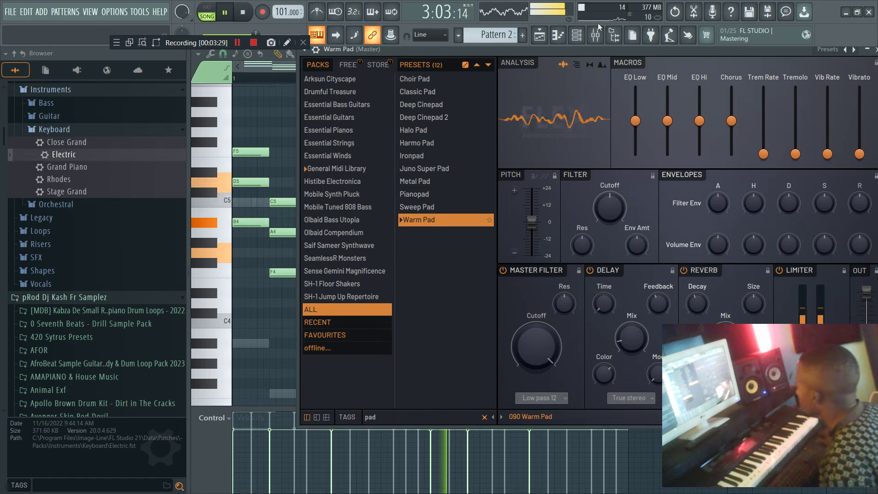
{"action": "left_click", "coordinate": [577, 39]}
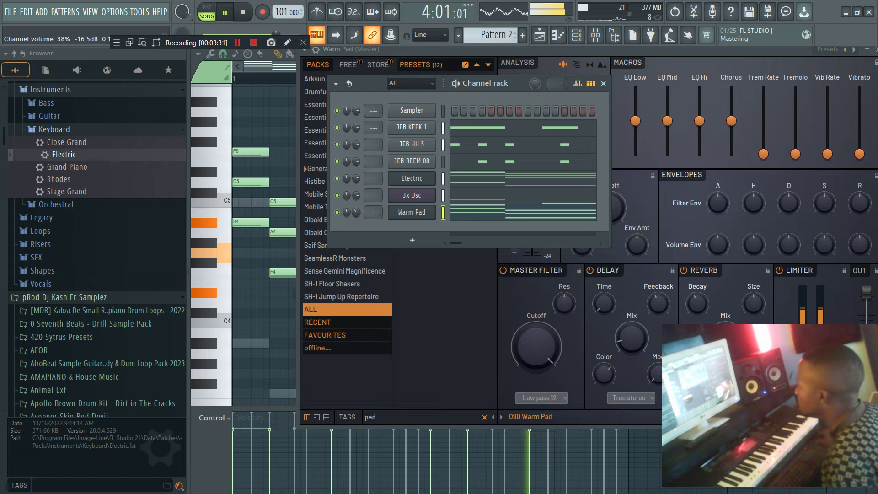
Step: Clone the Warm Pad channel and load the Brighter Humbucker Xtra preset from Essential Guitars in the clone
{"action": "right_click", "coordinate": [405, 218]}
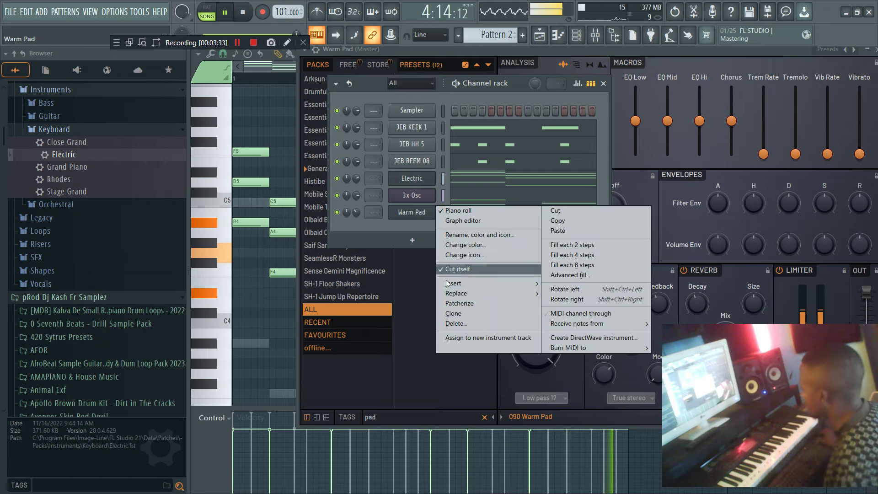
{"action": "left_click", "coordinate": [476, 313]}
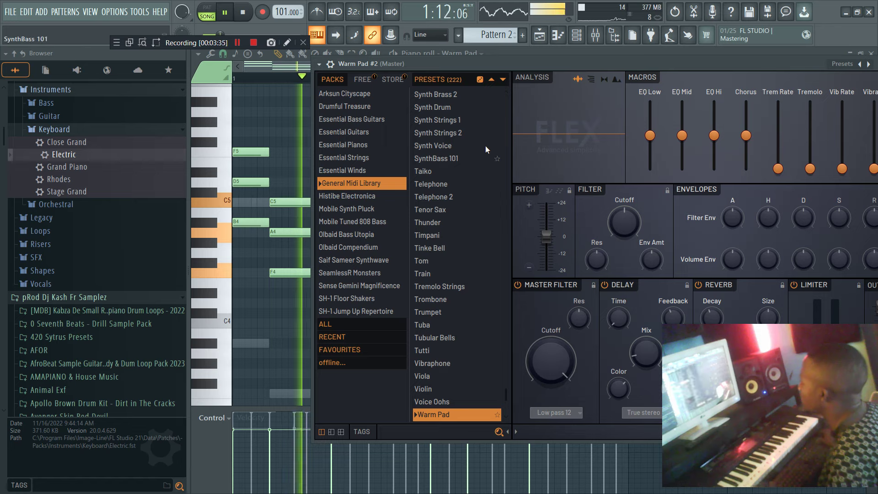
{"action": "left_click", "coordinate": [366, 132]}
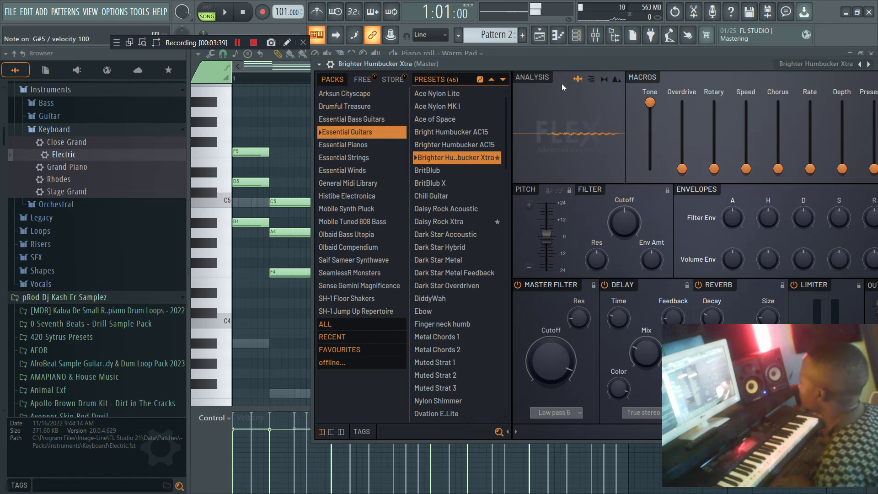
{"action": "left_click", "coordinate": [577, 35]}
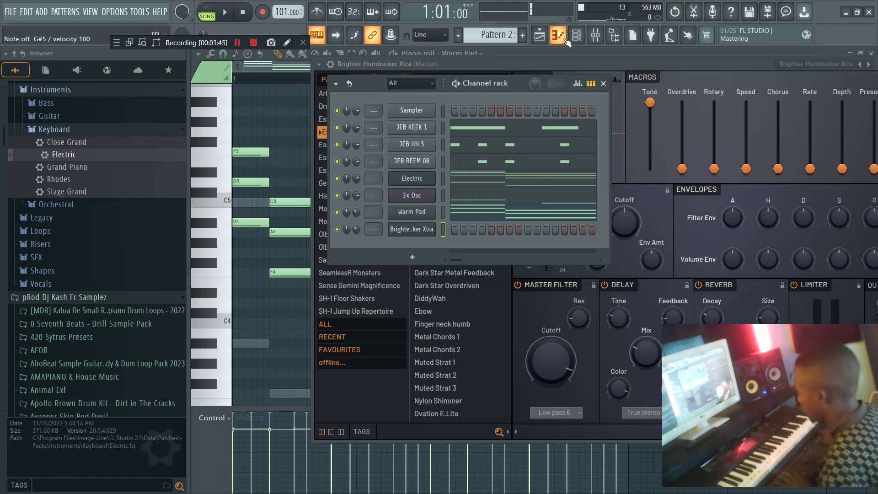
Step: Play the beat and examine the Brighter Humbucker Xtra piano roll against the other channels' ghost notes
{"action": "key", "text": "space"}
{"action": "right_click", "coordinate": [430, 228]}
{"action": "left_click", "coordinate": [458, 227]}
{"action": "scroll", "coordinate": [594, 123], "scroll_direction": "down", "scroll_amount": 2}
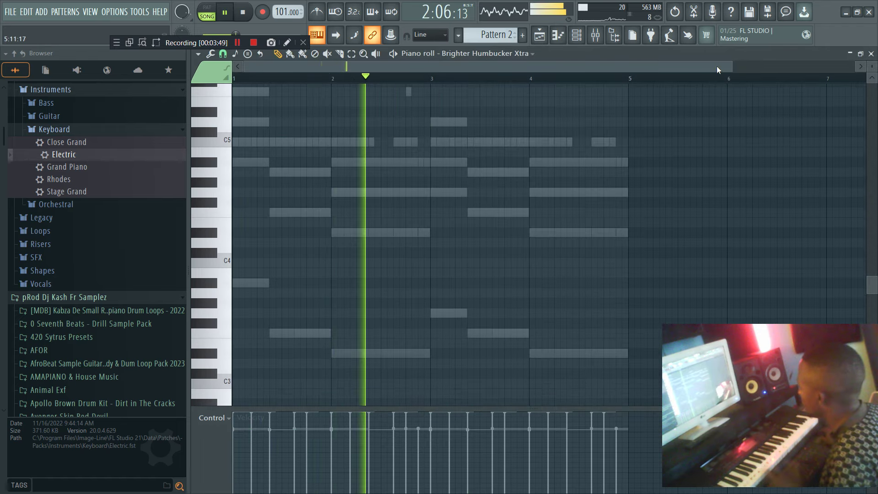
{"action": "left_click_drag", "start_coordinate": [733, 63], "coordinate": [683, 62]}
Step: Add a FLEX channel, search all packs for "vox" and load the RetroVox preset
{"action": "key", "text": "F6"}
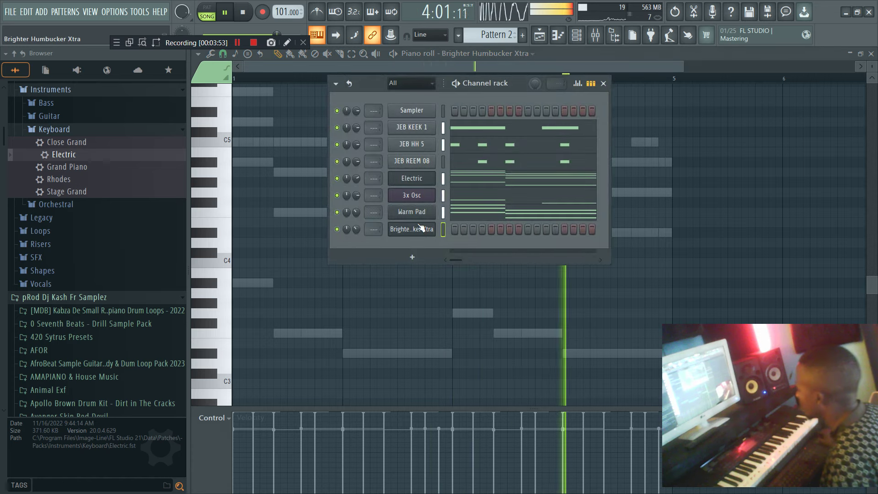
{"action": "left_click", "coordinate": [411, 258]}
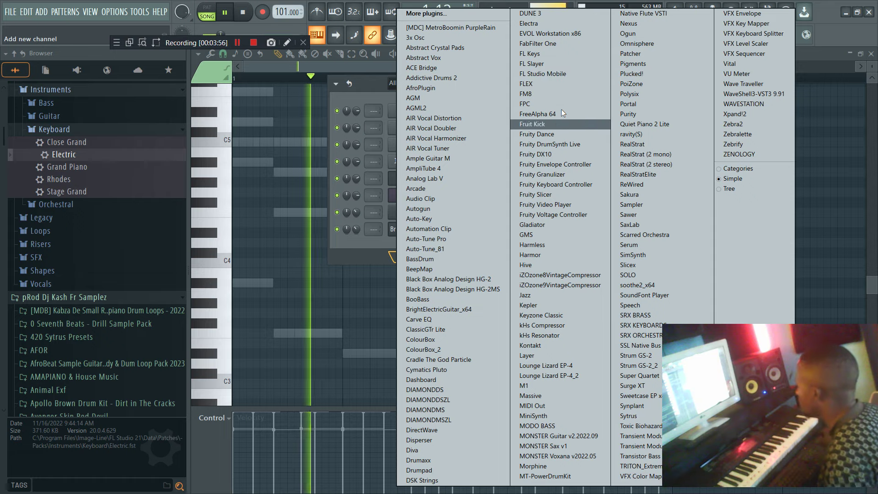
{"action": "left_click", "coordinate": [550, 86]}
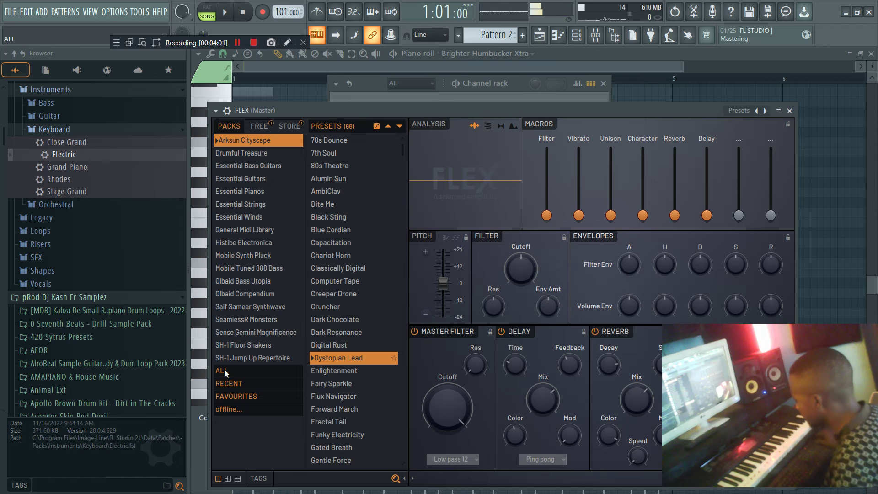
{"action": "left_click", "coordinate": [224, 371]}
{"action": "type", "text": "vox"}
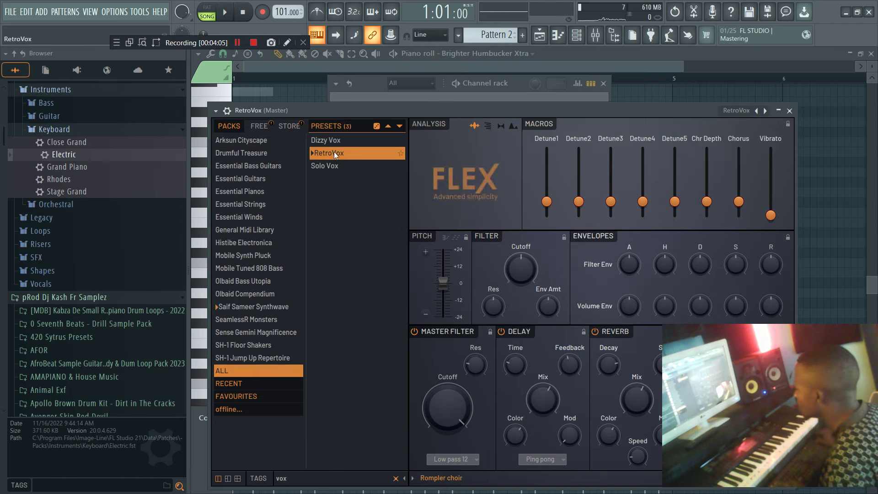
Step: Open RetroVox's piano roll and draw a B4, C5, D5, C5 motif of two-step notes in bar 1
{"action": "left_click", "coordinate": [378, 95]}
{"action": "right_click", "coordinate": [420, 247]}
{"action": "left_click", "coordinate": [458, 246]}
{"action": "key", "text": "space"}
{"action": "scroll", "coordinate": [271, 201], "scroll_direction": "up", "scroll_amount": 1}
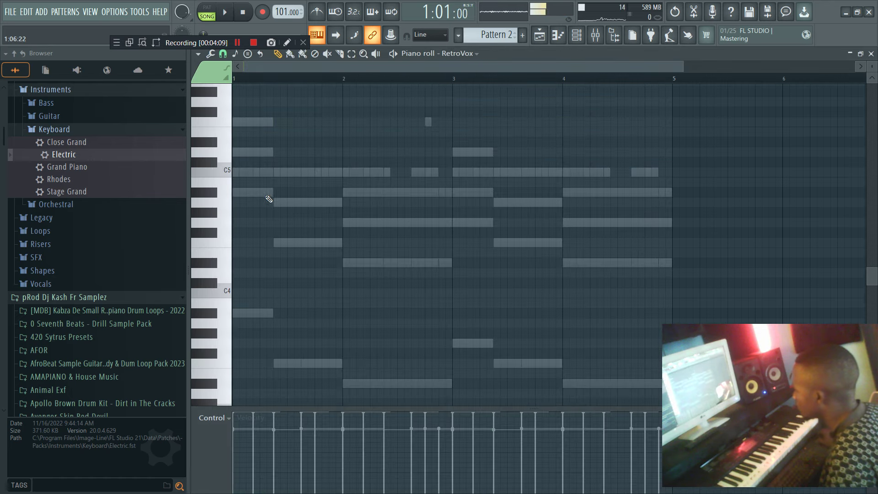
{"action": "key", "text": "space"}
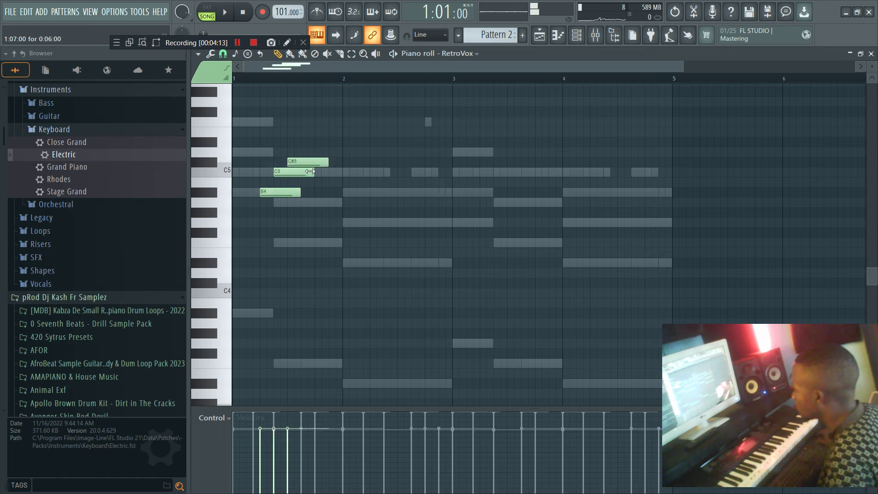
{"action": "key", "text": "space"}
{"action": "left_click_drag", "start_coordinate": [320, 172], "coordinate": [298, 158]}
{"action": "left_click_drag", "start_coordinate": [376, 263], "coordinate": [240, 137]}
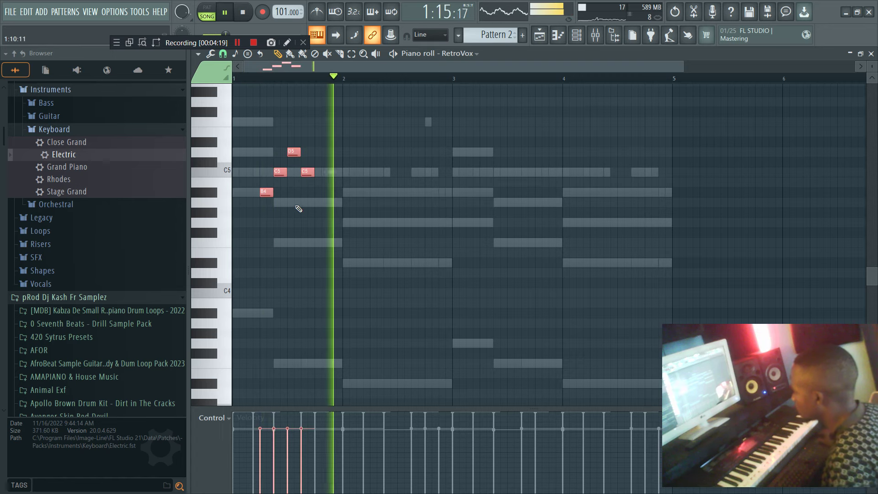
Step: Copy the RetroVox motif into bar 2 and transpose all of its notes up one octave
{"action": "mouse_move", "coordinate": [262, 192]}
{"action": "left_mouse_down"}
{"action": "mouse_move", "coordinate": [402, 190]}
{"action": "mouse_move", "coordinate": [385, 192]}
{"action": "left_mouse_up"}
{"action": "key", "text": "space"}
{"action": "key", "text": "space"}
{"action": "key", "text": "ctrl+a"}
{"action": "key", "text": "ctrl+Up"}
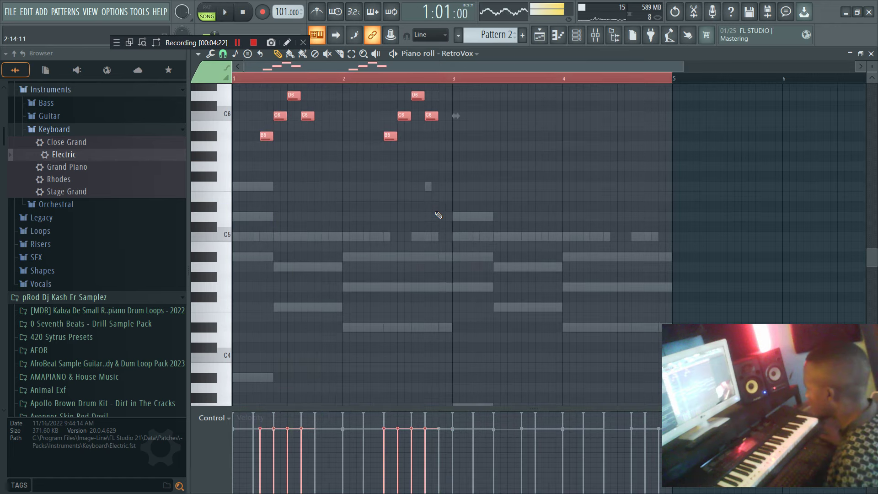
Step: Duplicate the two-bar RetroVox phrase into bars 3 and 4 and align every motif to bar 1's rhythmic position
{"action": "scroll", "coordinate": [438, 215], "scroll_direction": "up", "scroll_amount": 3}
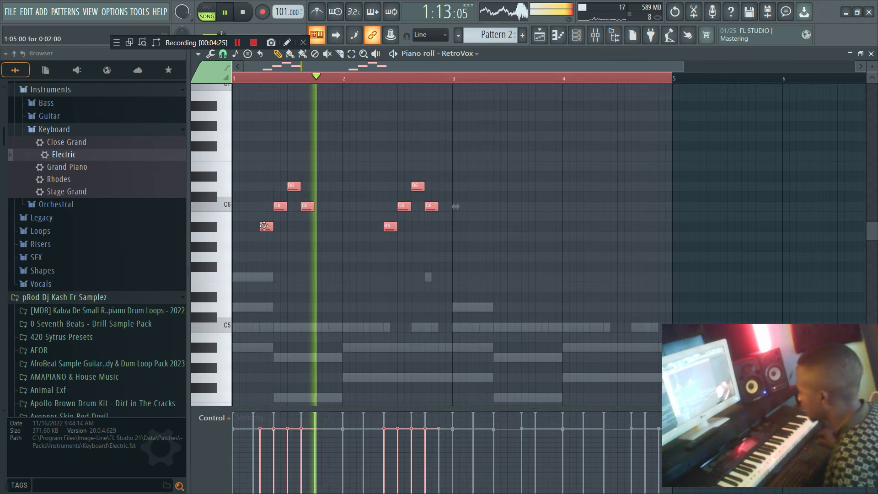
{"action": "key", "text": "ctrl+b"}
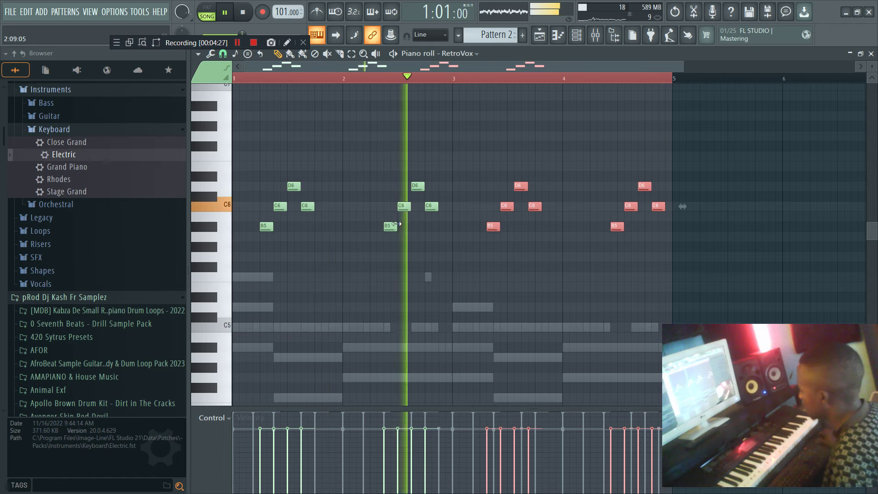
{"action": "left_click_drag", "start_coordinate": [378, 241], "coordinate": [438, 162]}
{"action": "left_click_drag", "start_coordinate": [414, 188], "coordinate": [400, 189]}
{"action": "left_click", "coordinate": [435, 156]}
{"action": "right_click", "coordinate": [435, 156]}
{"action": "mouse_move", "coordinate": [477, 241]}
{"action": "left_mouse_down"}
{"action": "mouse_move", "coordinate": [552, 182]}
{"action": "mouse_move", "coordinate": [511, 186]}
{"action": "left_mouse_up"}
{"action": "left_click_drag", "start_coordinate": [609, 259], "coordinate": [628, 187]}
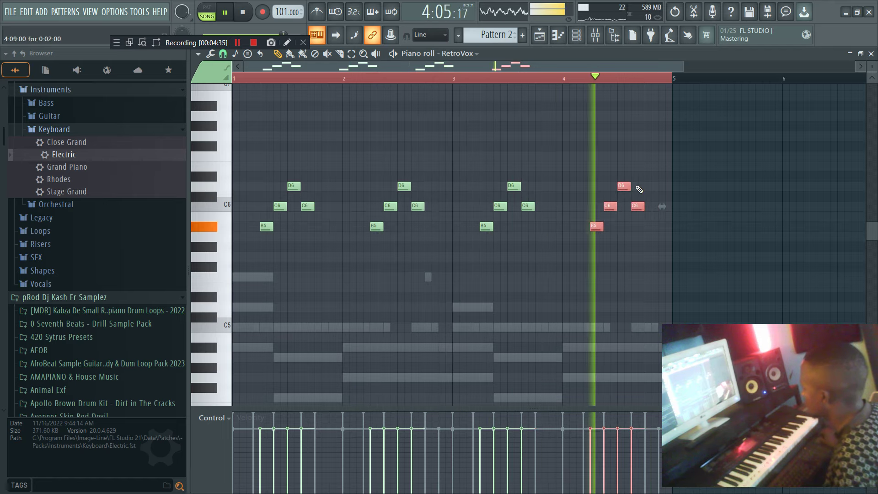
Step: Set the RetroVox channel volume to about 45% and audition Dizzy Vox and Solo Vox, keeping the RetroVox preset
{"action": "key", "text": "F6"}
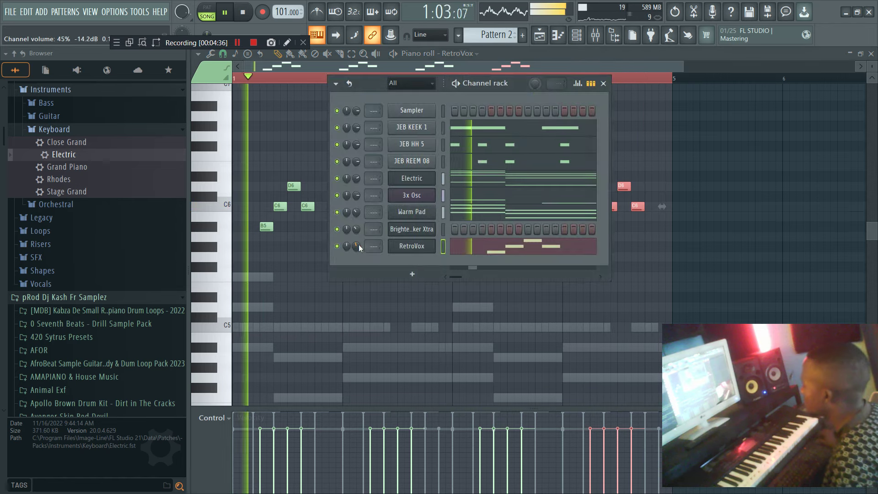
{"action": "left_click", "coordinate": [420, 253]}
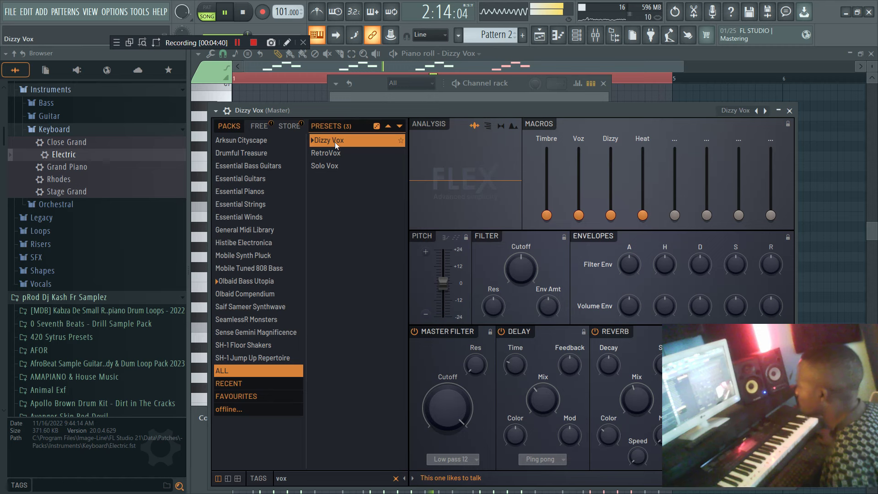
{"action": "left_click", "coordinate": [334, 154]}
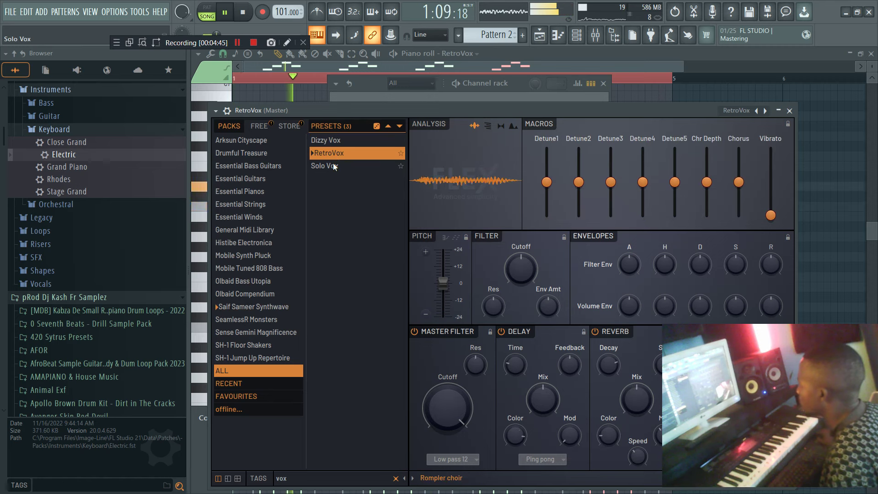
{"action": "left_click", "coordinate": [333, 163]}
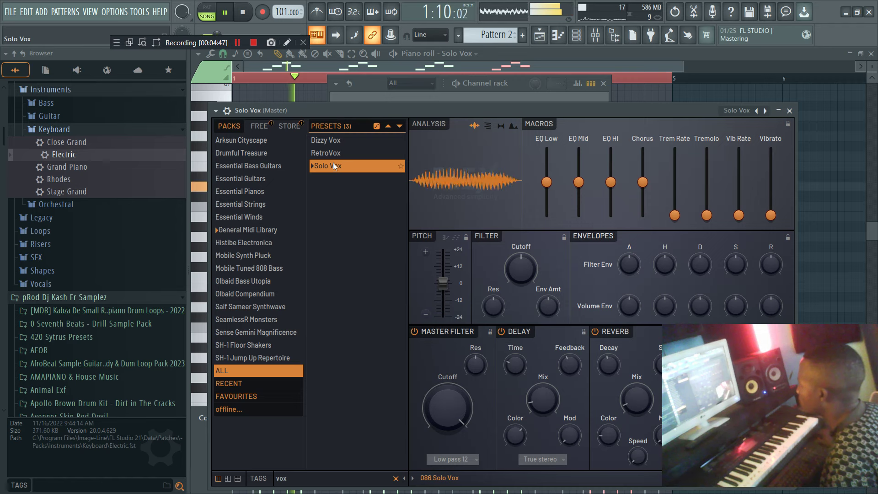
{"action": "left_click", "coordinate": [338, 153]}
{"action": "left_click", "coordinate": [358, 96]}
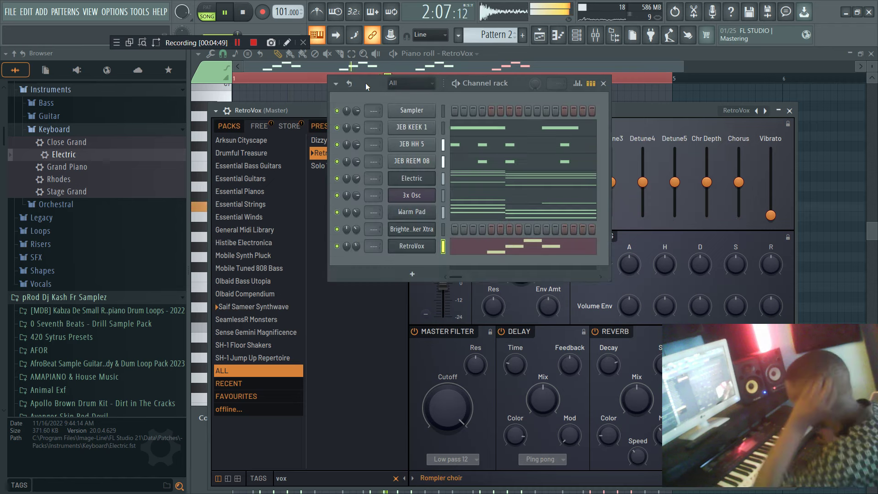
Step: Draw a rising B3, B4, F5 figure over bar 1's first chord for Brighter Humbucker Xtra, with F5 three steps long
{"action": "right_click", "coordinate": [432, 231]}
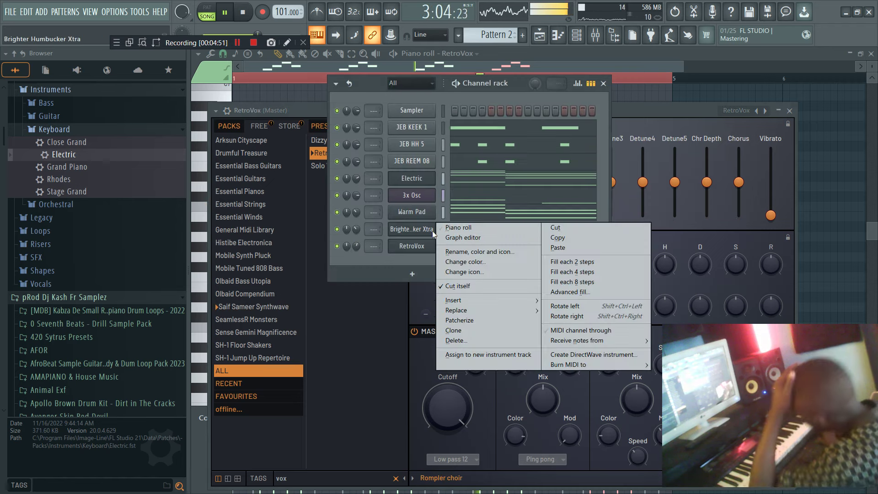
{"action": "left_click", "coordinate": [462, 231]}
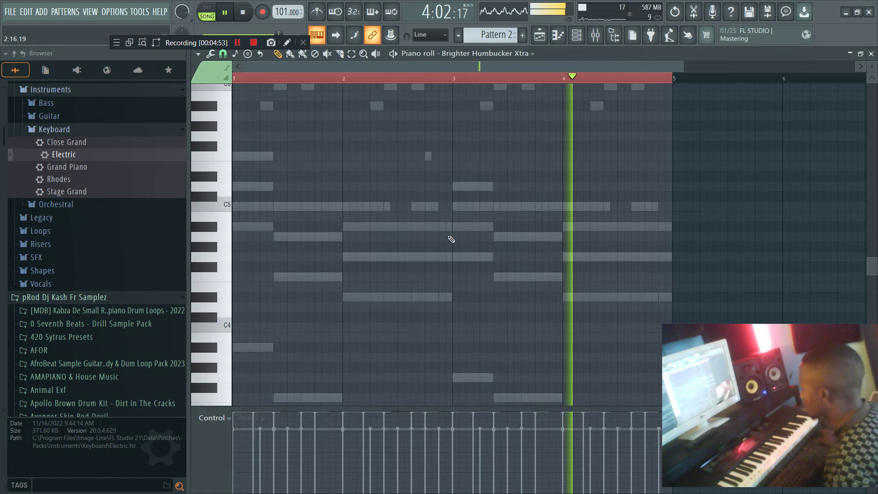
{"action": "left_click", "coordinate": [264, 346]}
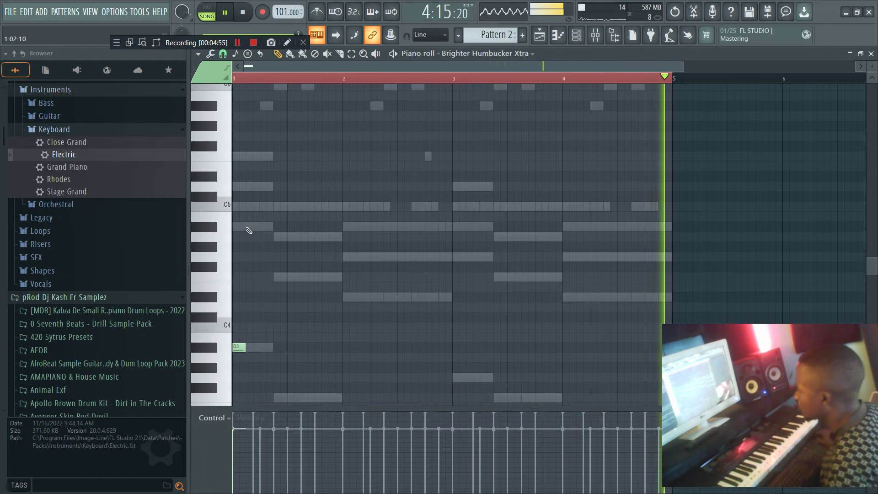
{"action": "key", "text": "F6"}
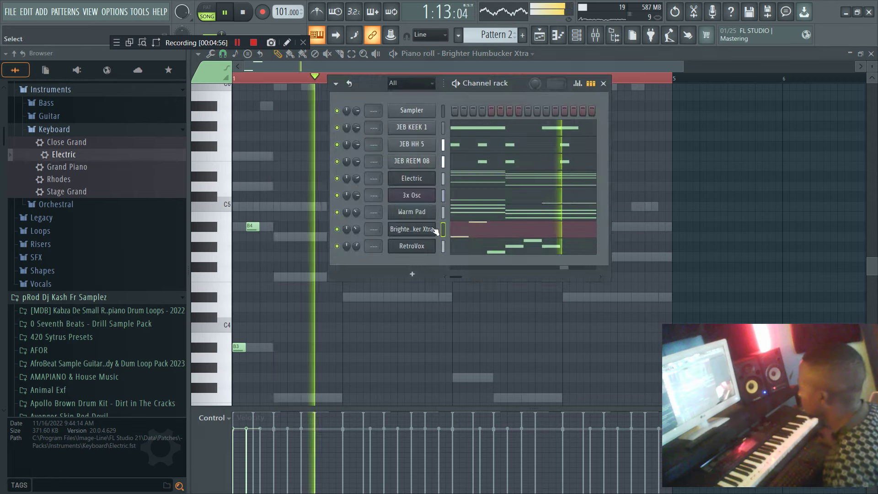
{"action": "key", "text": "space"}
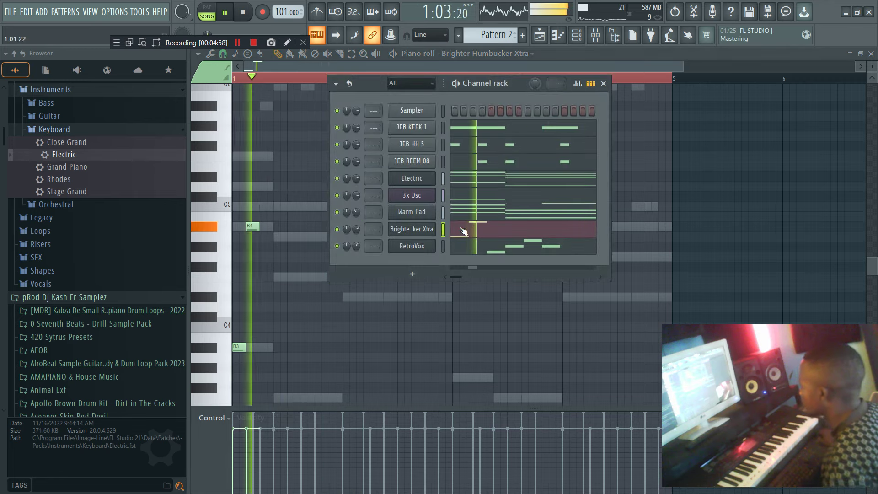
{"action": "left_click", "coordinate": [464, 230]}
{"action": "left_click", "coordinate": [464, 230]}
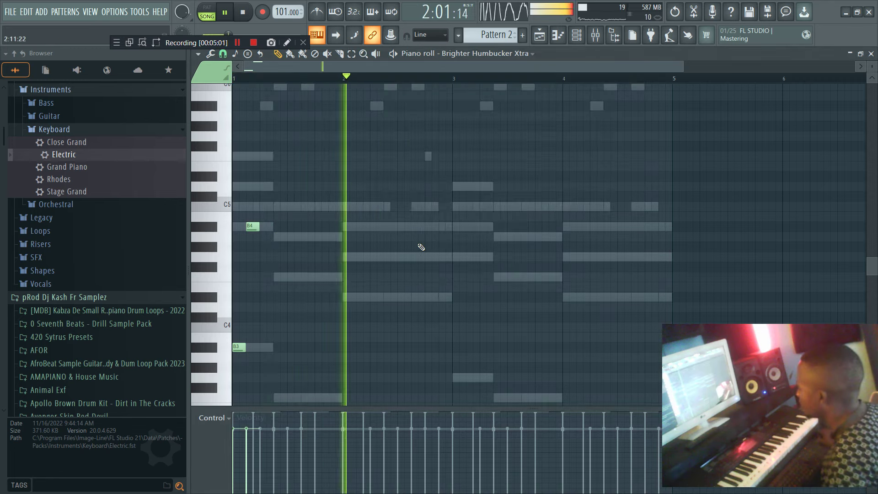
{"action": "key", "text": "space"}
{"action": "left_click", "coordinate": [258, 187]}
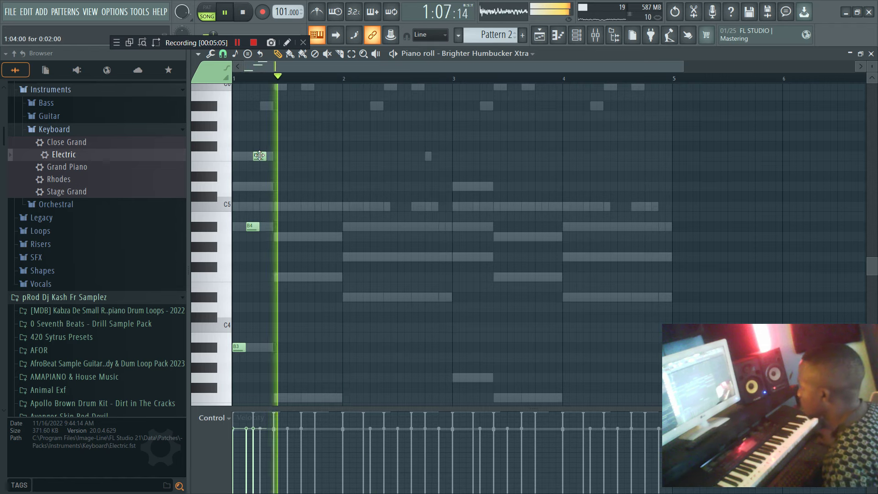
{"action": "left_click_drag", "start_coordinate": [266, 156], "coordinate": [273, 157]}
Step: Add three-step F3, F4, A4 and F5 notes over bar 1's second chord, with A4 four steps after the F3
{"action": "scroll", "coordinate": [293, 219], "scroll_direction": "down", "scroll_amount": 2}
{"action": "left_click", "coordinate": [280, 368]}
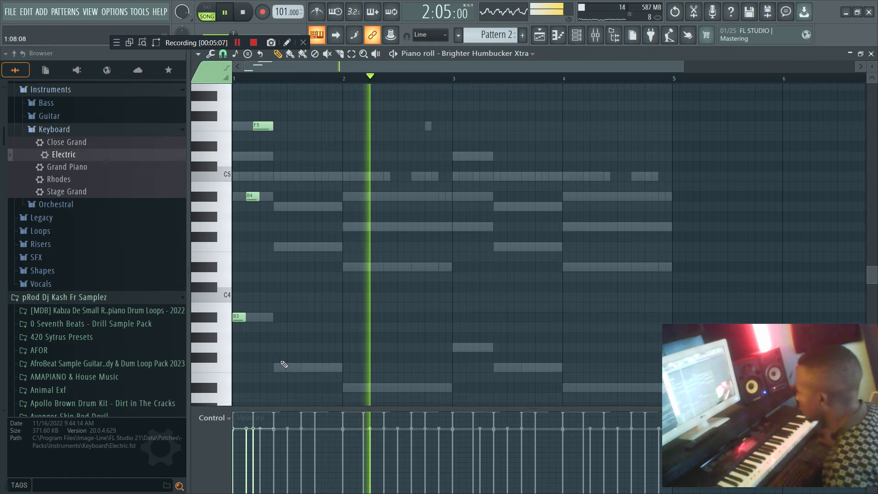
{"action": "key", "text": "space"}
{"action": "key", "text": "space"}
{"action": "left_click", "coordinate": [291, 247]}
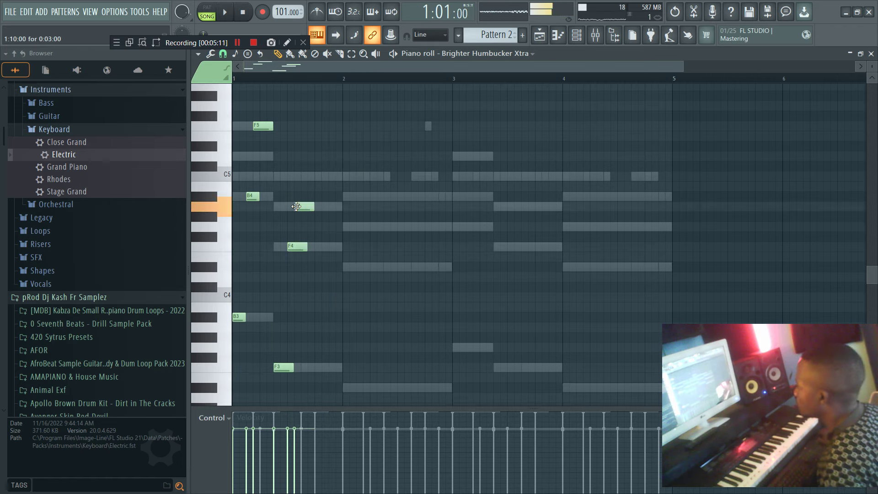
{"action": "left_click", "coordinate": [306, 126]}
{"action": "key", "text": "space"}
{"action": "left_click_drag", "start_coordinate": [313, 130], "coordinate": [321, 131]}
{"action": "key", "text": "space"}
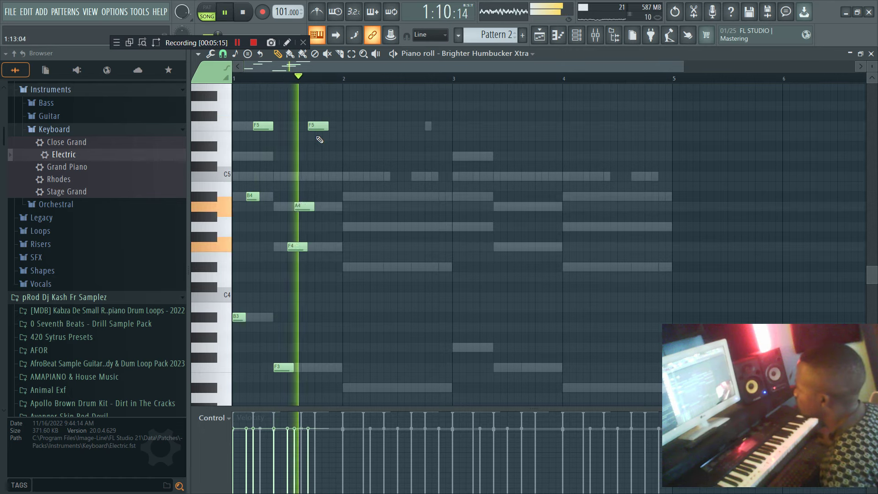
{"action": "left_click_drag", "start_coordinate": [307, 208], "coordinate": [314, 208]}
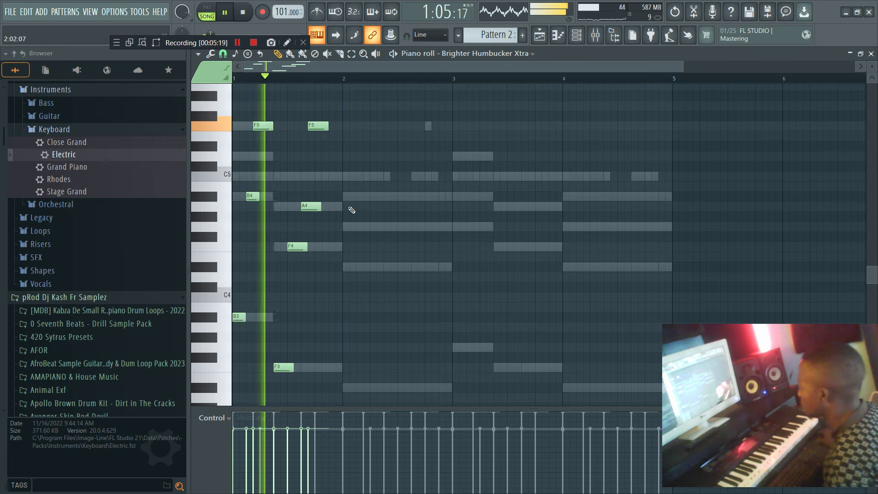
Step: Draw a D#3, D#4, G4, D#5 figure in bar 2 and copy it into the second half of the bar
{"action": "scroll", "coordinate": [383, 200], "scroll_direction": "down", "scroll_amount": 1}
{"action": "scroll", "coordinate": [383, 200], "scroll_direction": "down", "scroll_amount": 1}
{"action": "left_click_drag", "start_coordinate": [420, 351], "coordinate": [269, 85]}
{"action": "left_click_drag", "start_coordinate": [283, 322], "coordinate": [405, 338]}
Step: Raise both D#5 notes in bar 2 to F5 and shift the bar's D#4, G4 and F5 notes two steps earlier
{"action": "scroll", "coordinate": [406, 320], "scroll_direction": "up", "scroll_amount": 3}
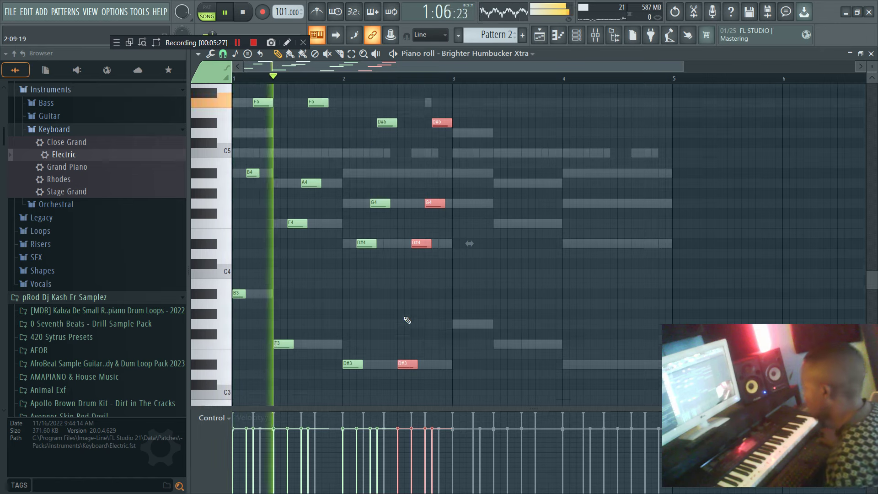
{"action": "left_click_drag", "start_coordinate": [490, 201], "coordinate": [389, 162]}
{"action": "left_click_drag", "start_coordinate": [388, 159], "coordinate": [389, 135]}
{"action": "scroll", "coordinate": [466, 311], "scroll_direction": "down", "scroll_amount": 2}
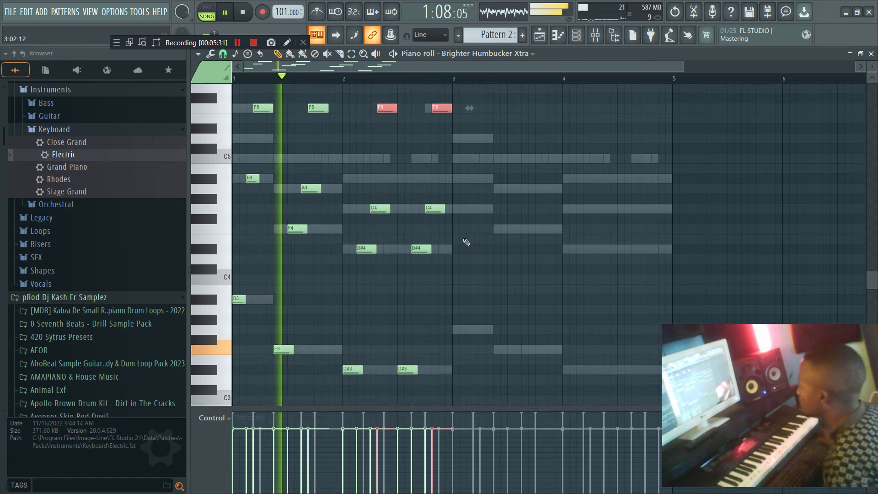
{"action": "scroll", "coordinate": [465, 243], "scroll_direction": "up", "scroll_amount": 3}
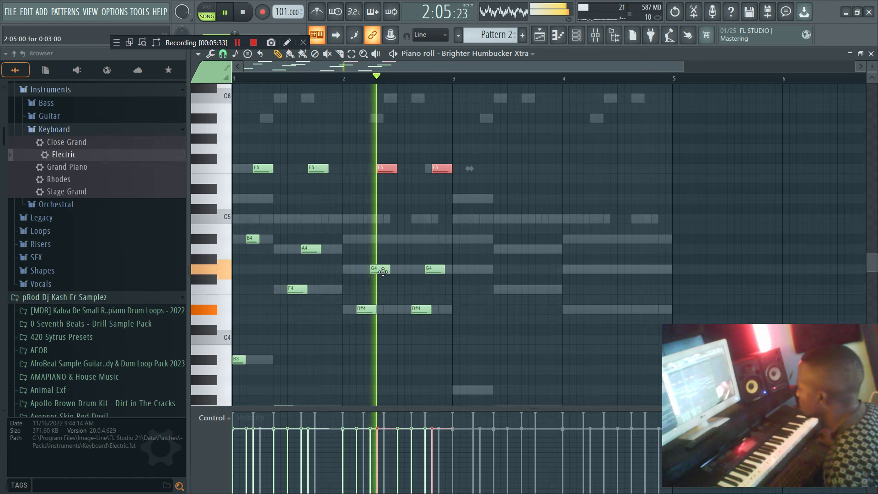
{"action": "left_click_drag", "start_coordinate": [474, 337], "coordinate": [363, 172]}
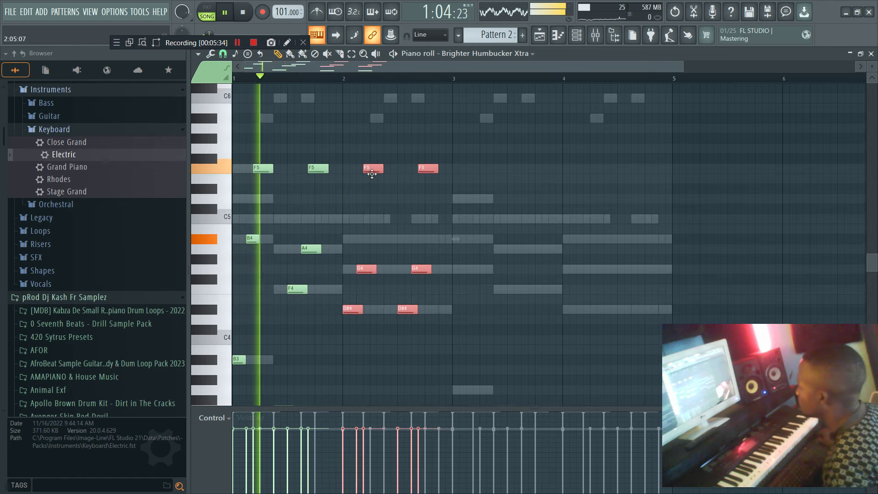
Step: Duplicate the whole two-bar guitar phrase into bars 3 and 4
{"action": "scroll", "coordinate": [442, 208], "scroll_direction": "down", "scroll_amount": 3}
{"action": "key", "text": "ctrl+a"}
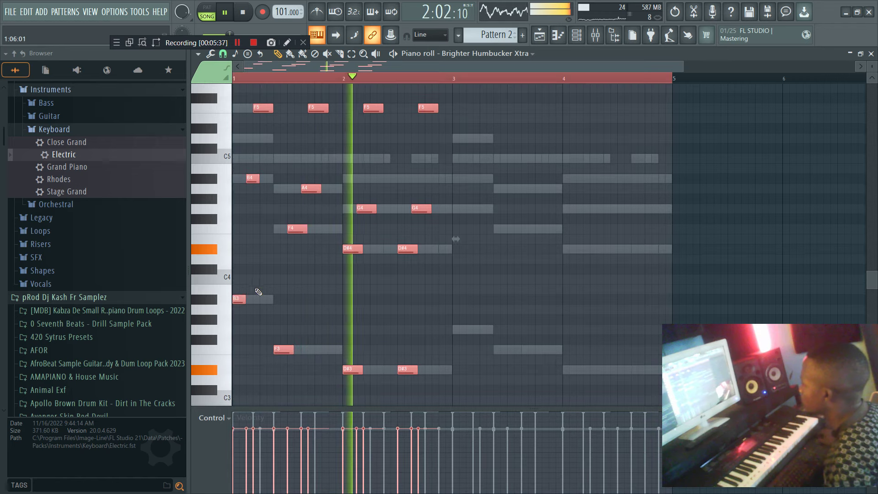
{"action": "key", "text": "ctrl+b"}
{"action": "left_click", "coordinate": [458, 297]}
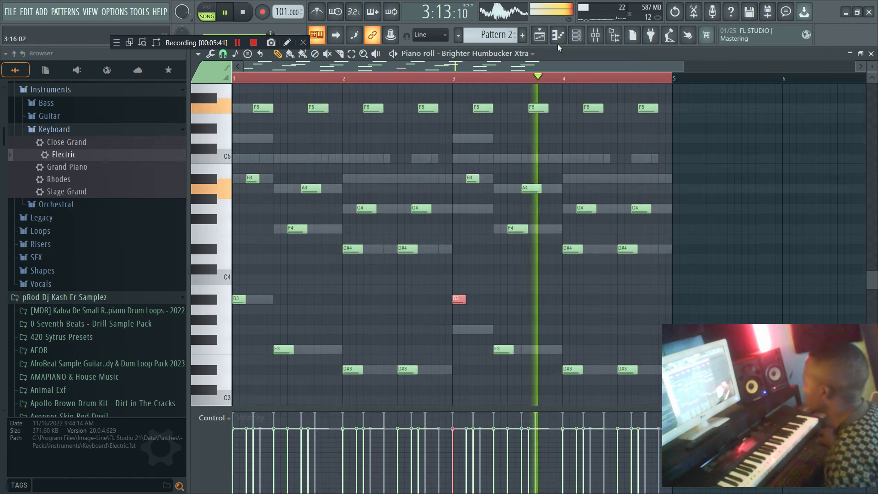
Step: Set the Brighter Humbucker Xtra channel volume to about 69% and reopen its piano roll
{"action": "key", "text": "F6"}
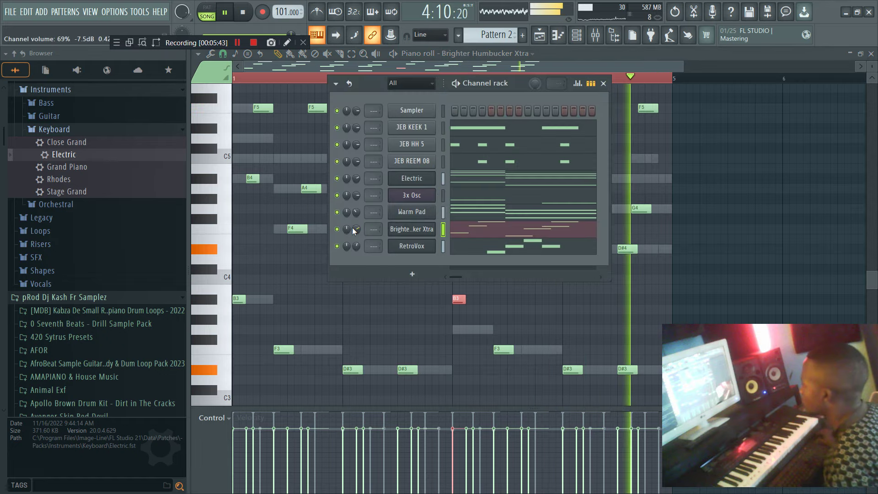
{"action": "left_click", "coordinate": [488, 232]}
{"action": "scroll", "coordinate": [413, 195], "scroll_direction": "up", "scroll_amount": 3}
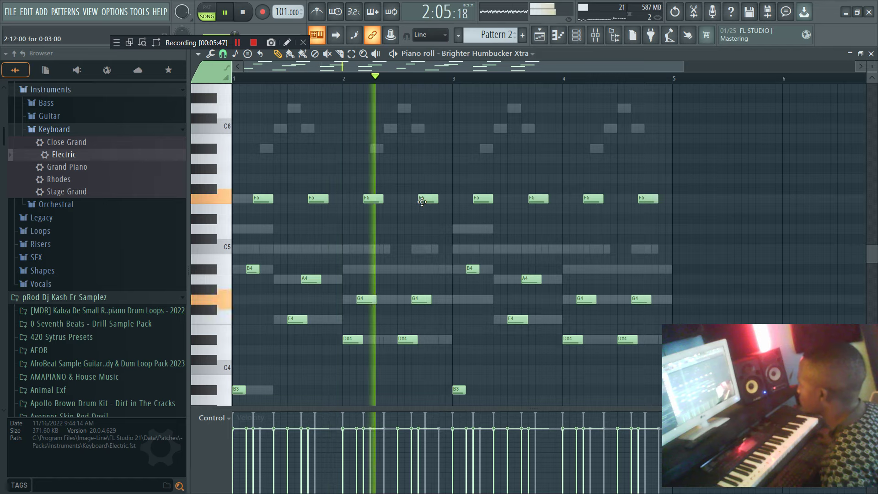
Step: Lower bar 3's B4 guitar note to G4 and its two F5 notes to D5 and C5
{"action": "left_click", "coordinate": [471, 297]}
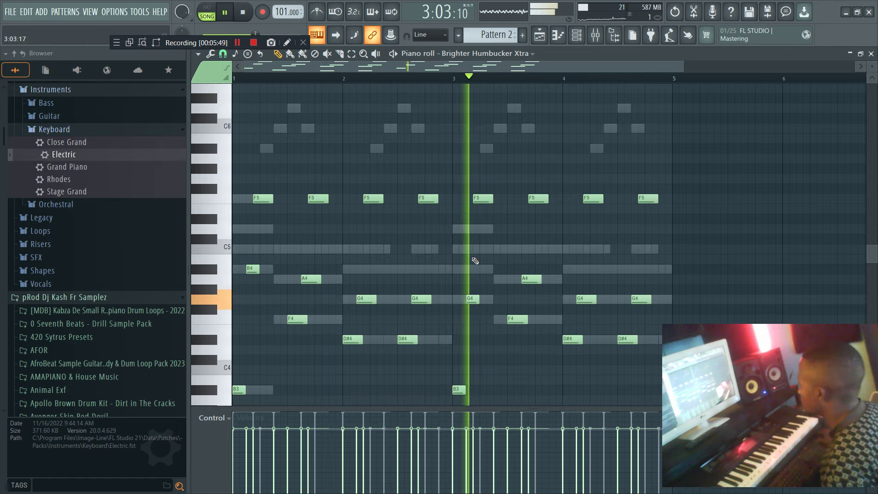
{"action": "left_click", "coordinate": [445, 81]}
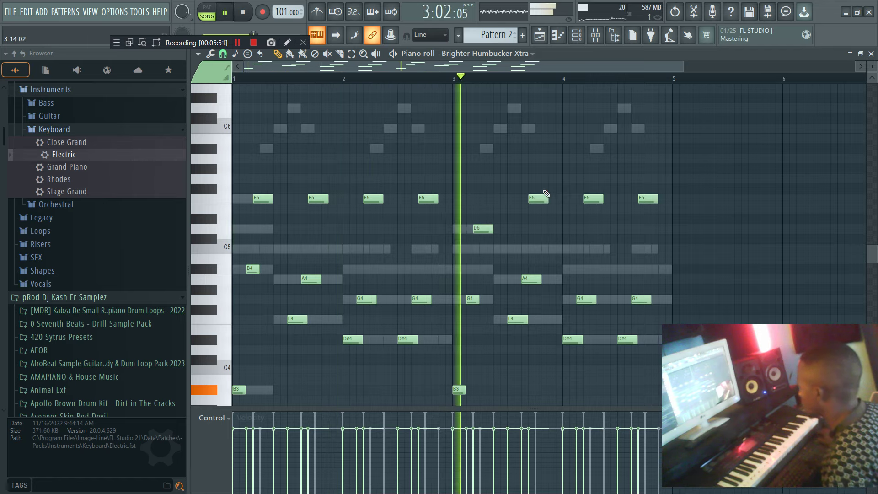
{"action": "left_click_drag", "start_coordinate": [539, 198], "coordinate": [538, 251]}
Step: Lower the F5 notes in bars 2 and 4 to B4 and the second F5 in bar 1 to C5
{"action": "left_click_drag", "start_coordinate": [592, 200], "coordinate": [591, 250]}
{"action": "key", "text": "space"}
{"action": "key", "text": "space"}
{"action": "left_click_drag", "start_coordinate": [648, 199], "coordinate": [649, 269]}
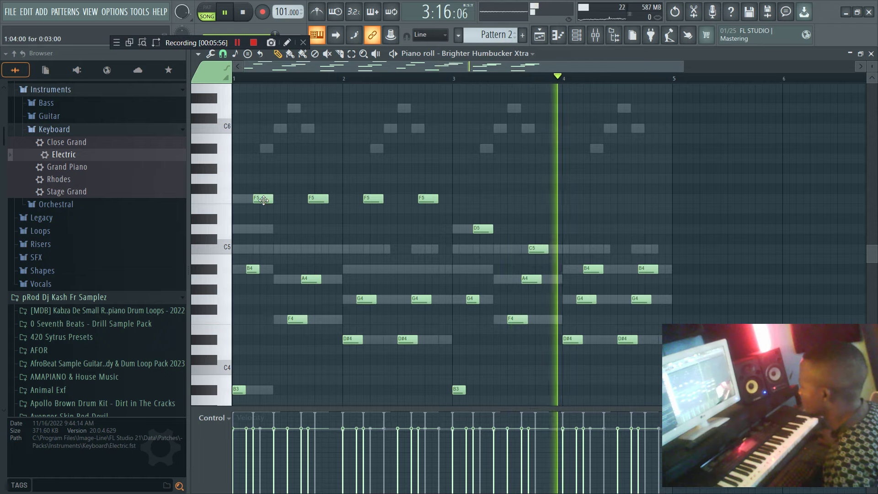
{"action": "left_click_drag", "start_coordinate": [436, 201], "coordinate": [422, 271]}
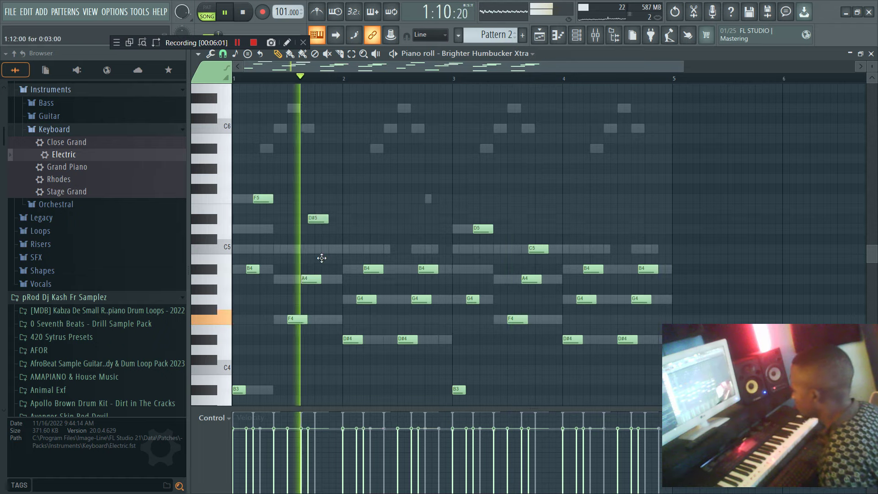
Step: Try the entire Brighter Humbucker Xtra arpeggio one octave higher and return it to its original octave
{"action": "key", "text": "F6"}
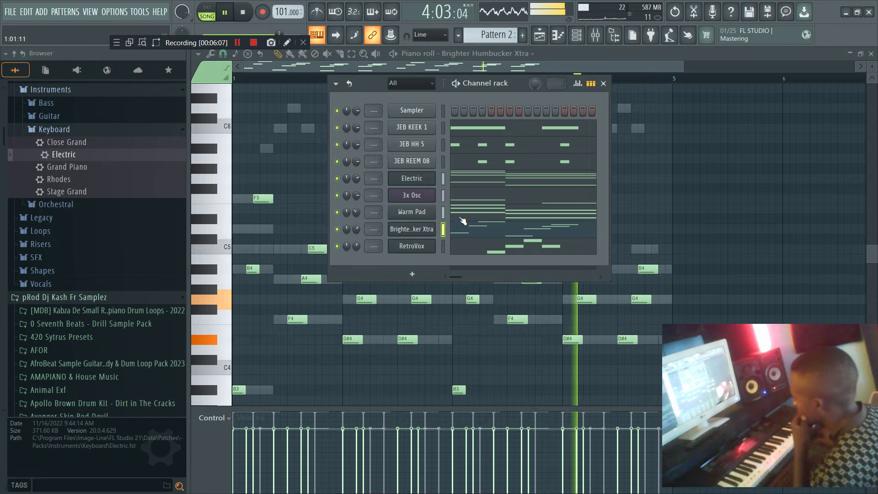
{"action": "left_click", "coordinate": [466, 234]}
{"action": "key", "text": "ctrl+a"}
{"action": "key", "text": "ctrl+Up"}
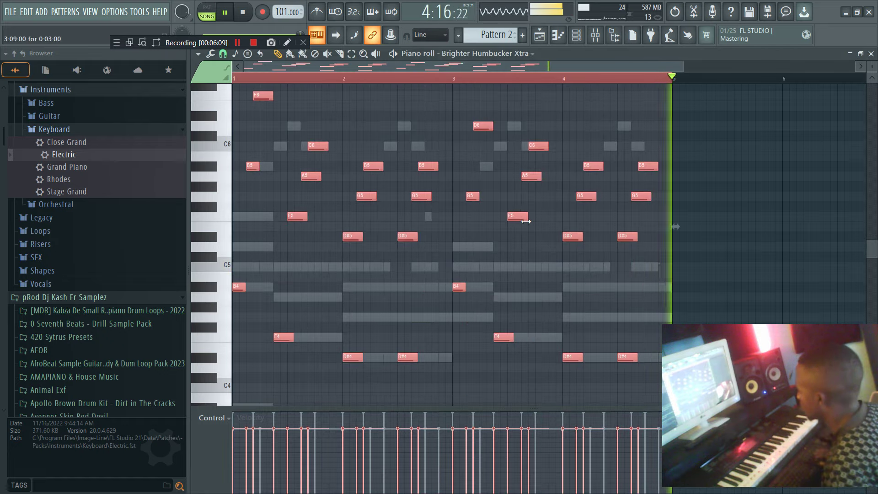
{"action": "key", "text": "ctrl+Down"}
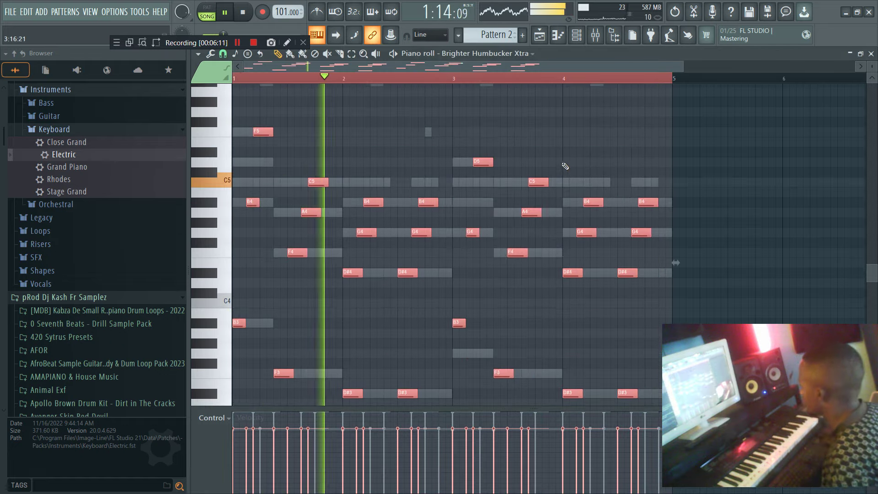
Step: Try the RetroVox melody one octave higher and transpose it back down an octave
{"action": "left_click", "coordinate": [578, 36]}
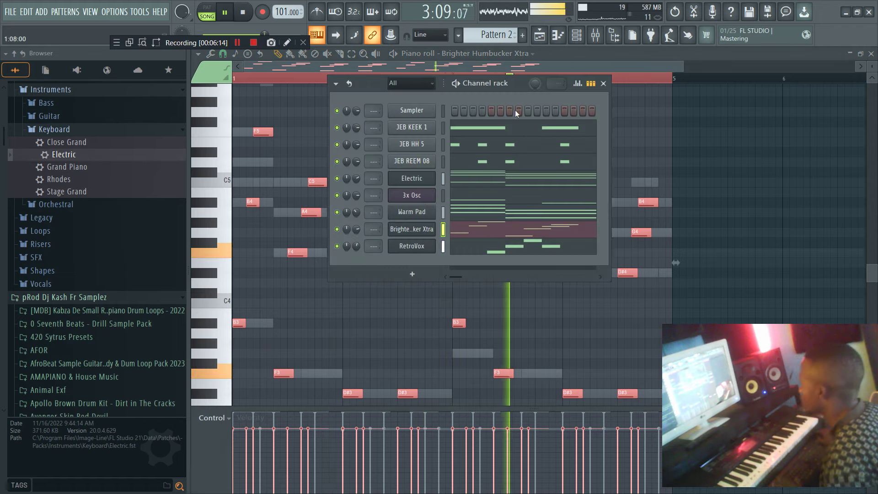
{"action": "left_click", "coordinate": [502, 246]}
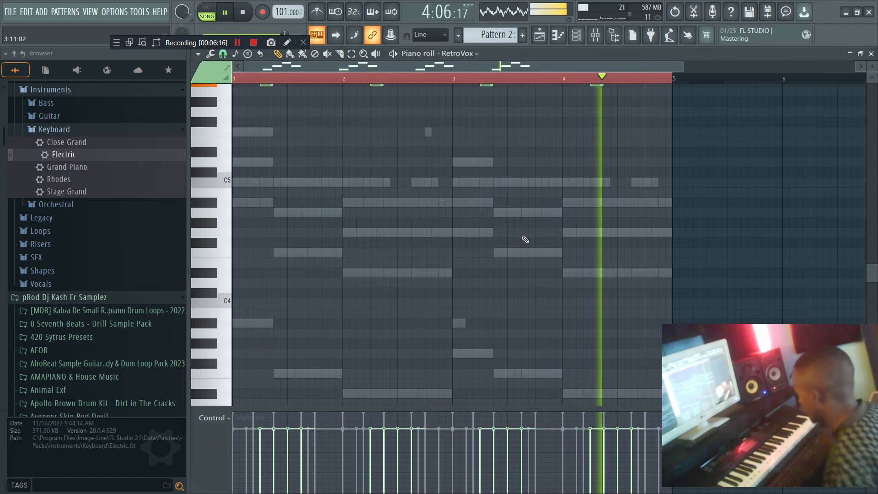
{"action": "scroll", "coordinate": [523, 238], "scroll_direction": "up", "scroll_amount": 4}
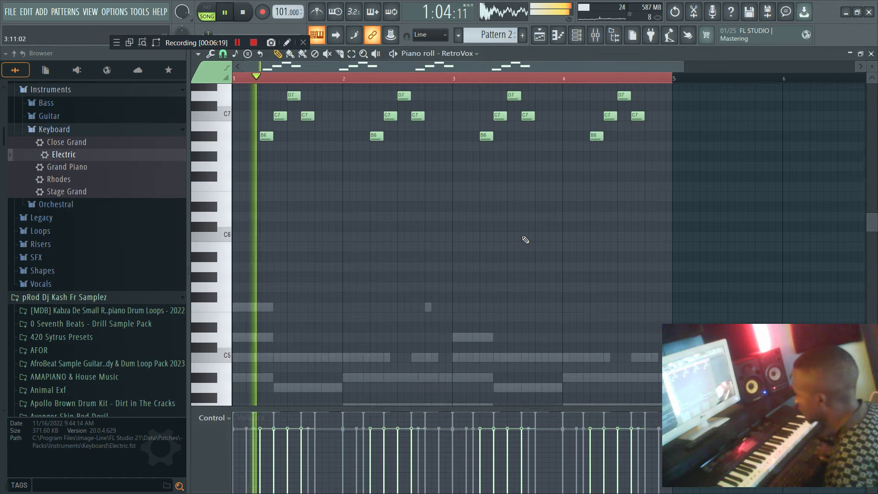
{"action": "key", "text": "ctrl+Down"}
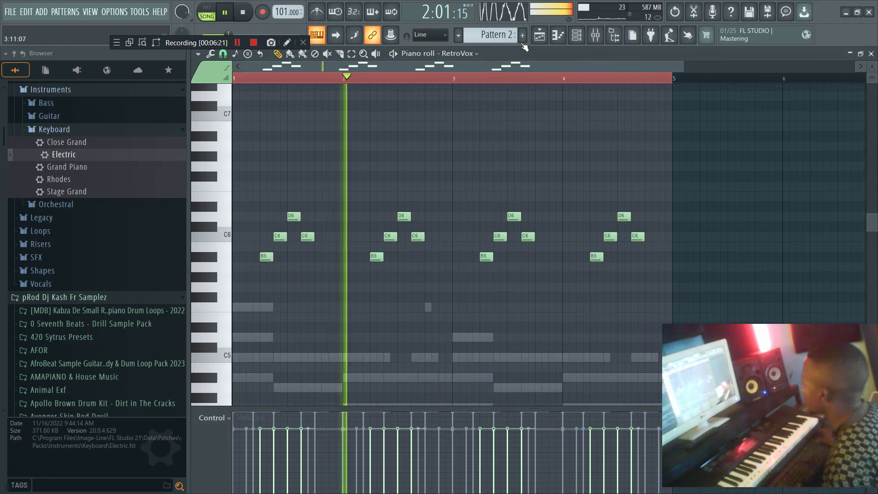
Step: Add a Toxic Biohazard channel and browse the Keyboards and Leads banks in its presets library
{"action": "key", "text": "F6"}
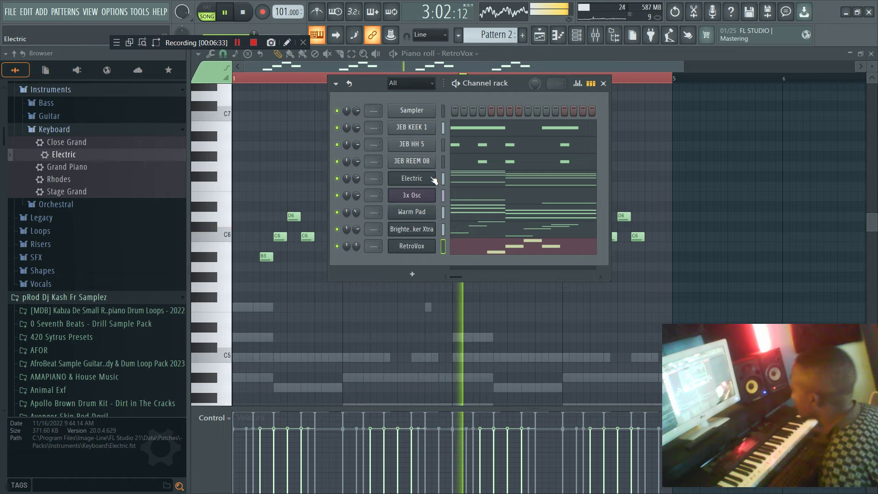
{"action": "left_click", "coordinate": [412, 275]}
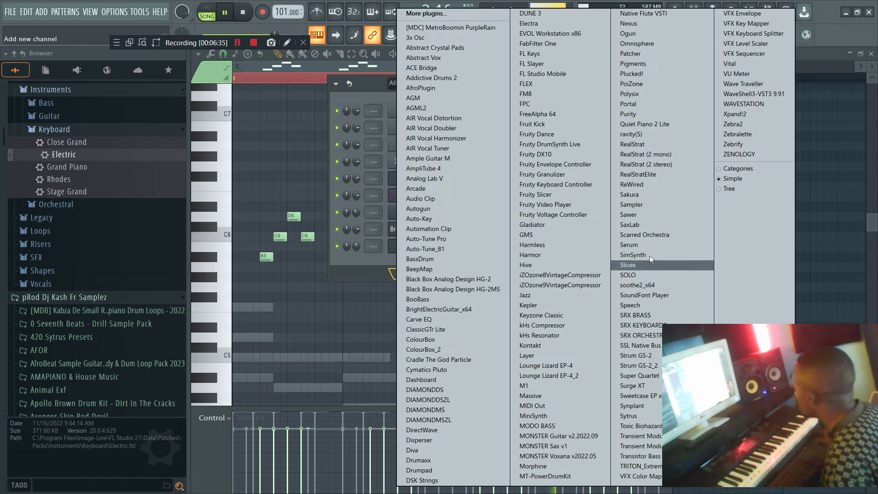
{"action": "left_click", "coordinate": [654, 429]}
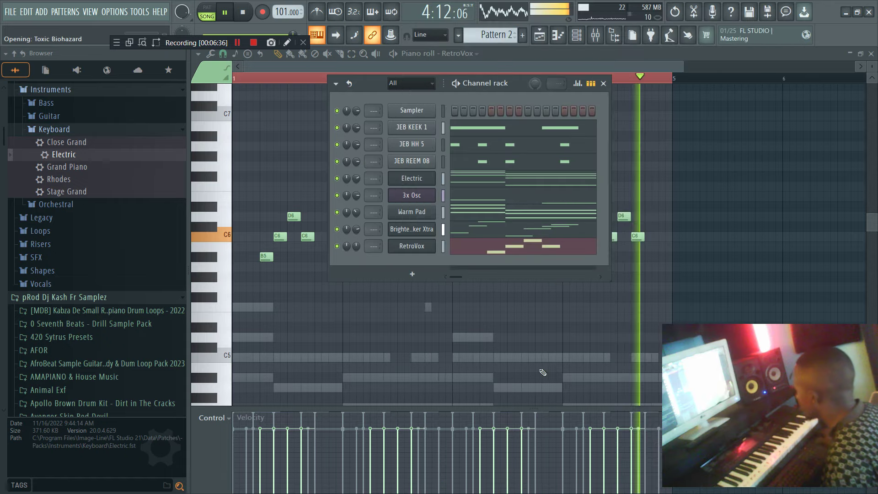
{"action": "left_click", "coordinate": [480, 153]}
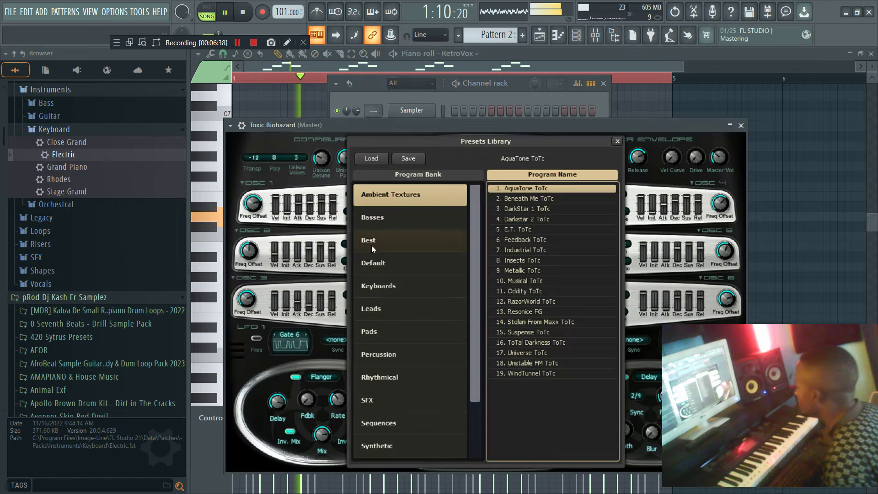
{"action": "left_click", "coordinate": [393, 287]}
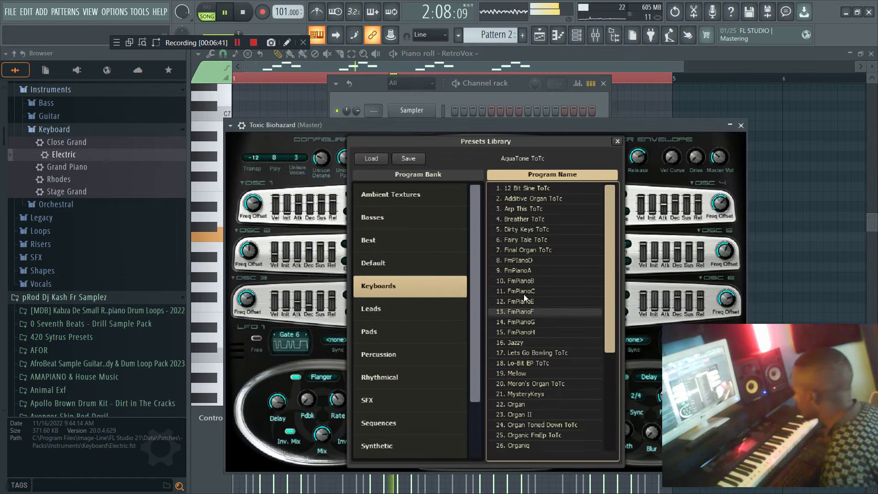
{"action": "scroll", "coordinate": [525, 303], "scroll_direction": "down", "scroll_amount": 4}
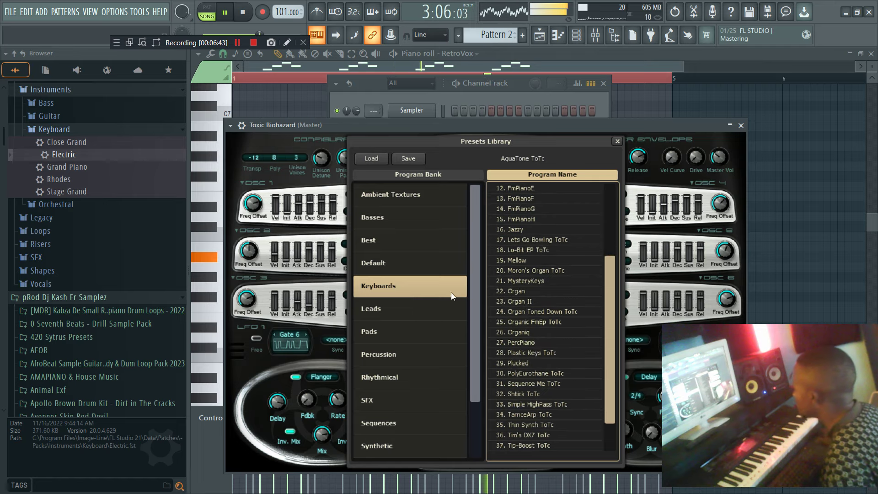
{"action": "left_click", "coordinate": [411, 308]}
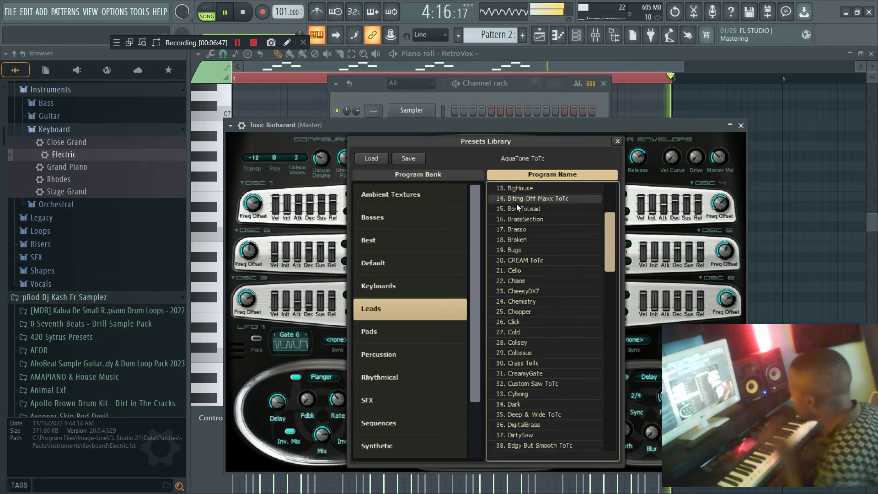
Step: Try short F5 and D5 notes at the start of bar 1 in Toxic Biohazard's piano roll
{"action": "left_click", "coordinate": [477, 89]}
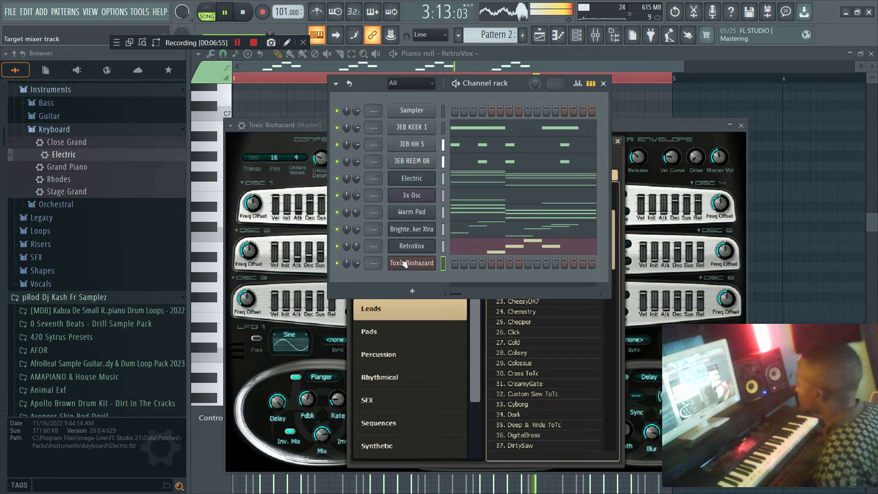
{"action": "right_click", "coordinate": [422, 265]}
{"action": "left_click", "coordinate": [450, 260]}
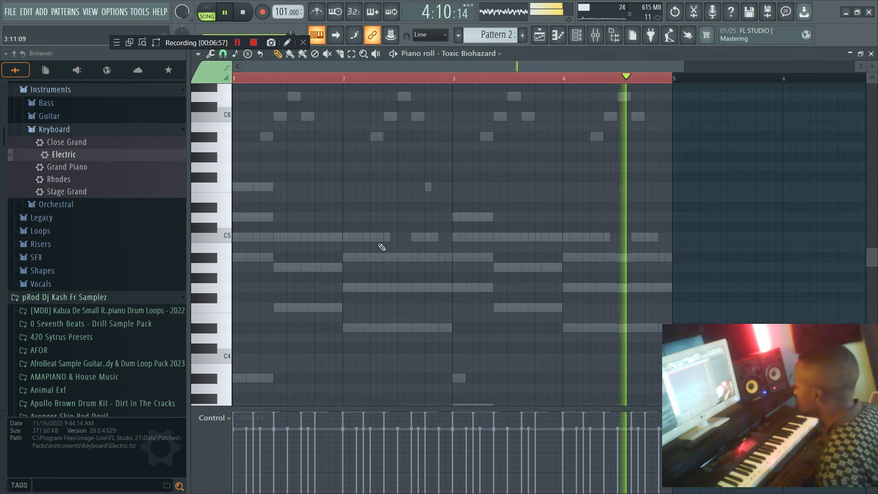
{"action": "left_click", "coordinate": [240, 256]}
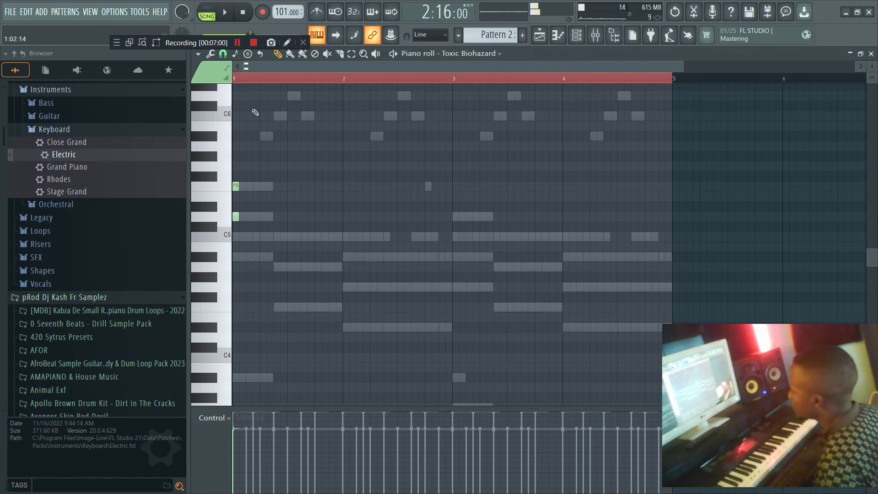
{"action": "key", "text": "space"}
{"action": "left_click_drag", "start_coordinate": [296, 240], "coordinate": [232, 181]}
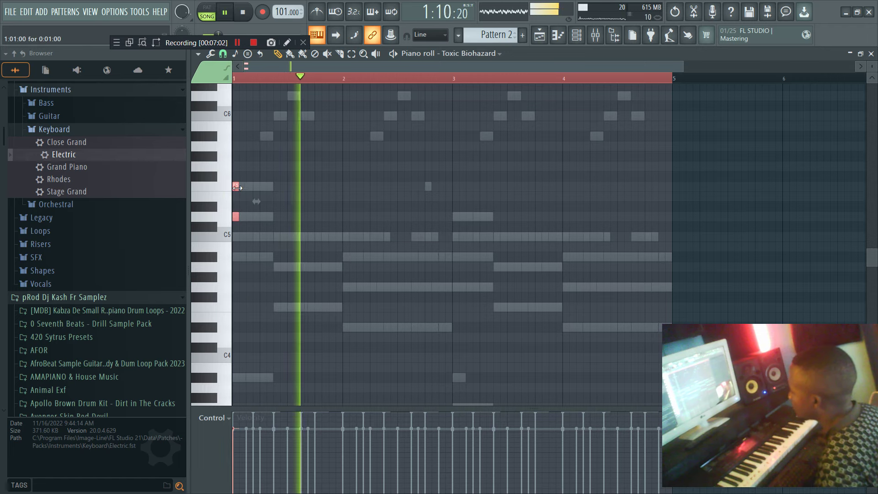
{"action": "key", "text": "space"}
{"action": "key", "text": "ctrl+Up"}
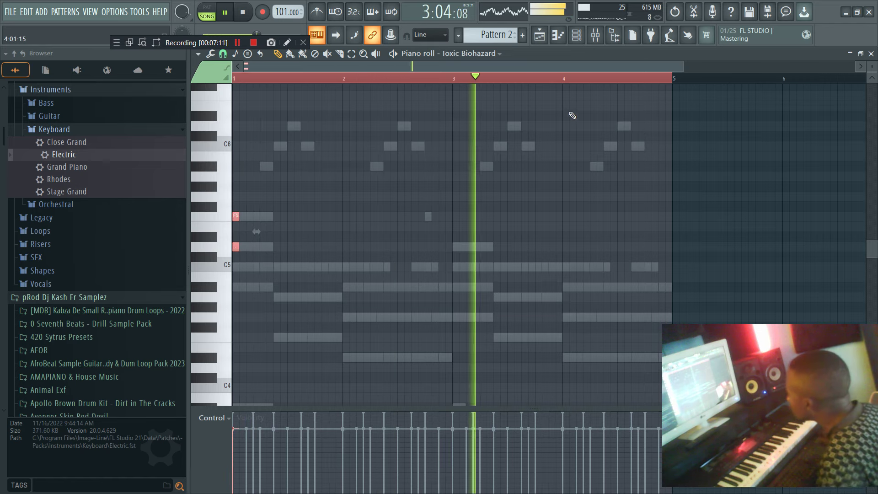
{"action": "left_click", "coordinate": [576, 37]}
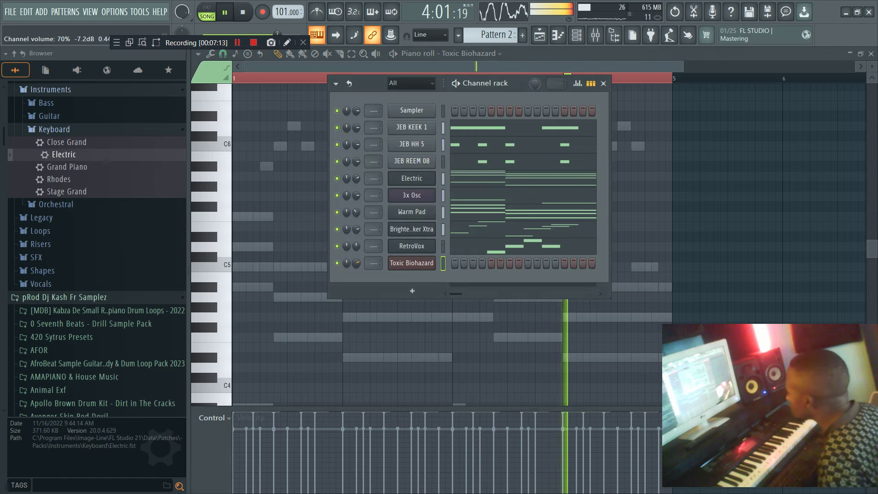
Step: Save the project as afrobeedddddd in a new project folder
{"action": "key", "text": "ctrl+s"}
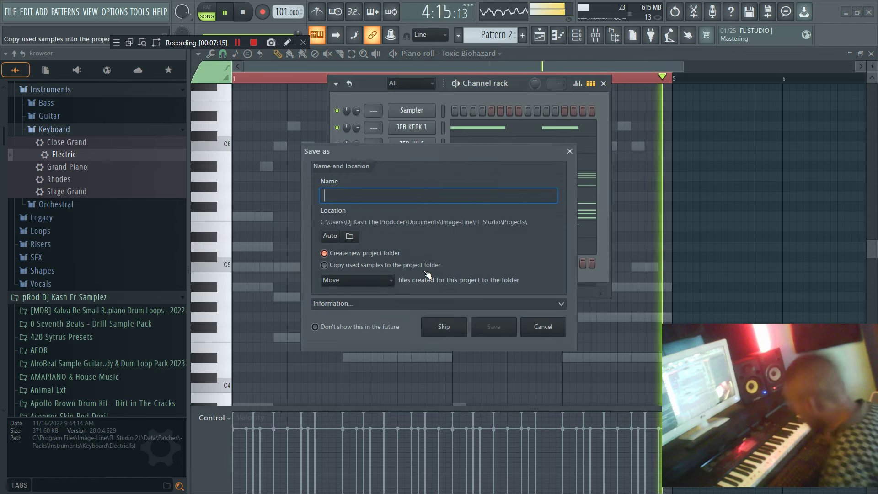
{"action": "type", "text": "afrobeeddddd"}
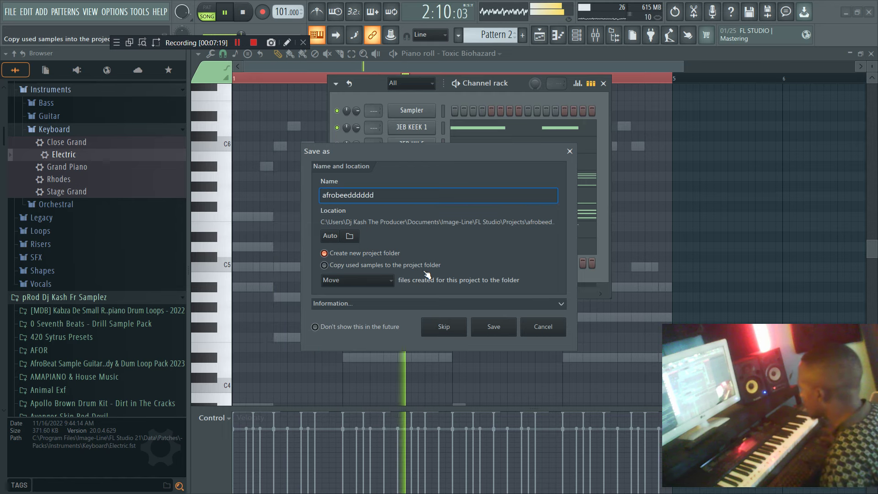
{"action": "left_click", "coordinate": [489, 320]}
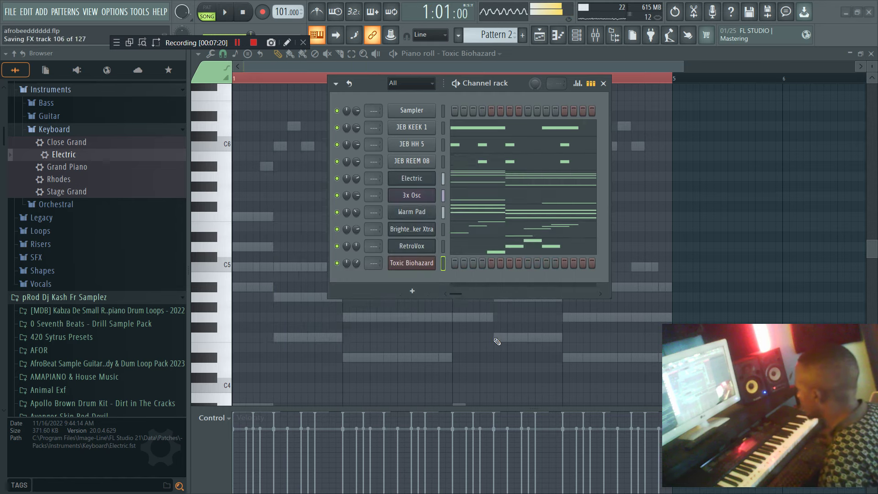
{"action": "left_click", "coordinate": [236, 43]}
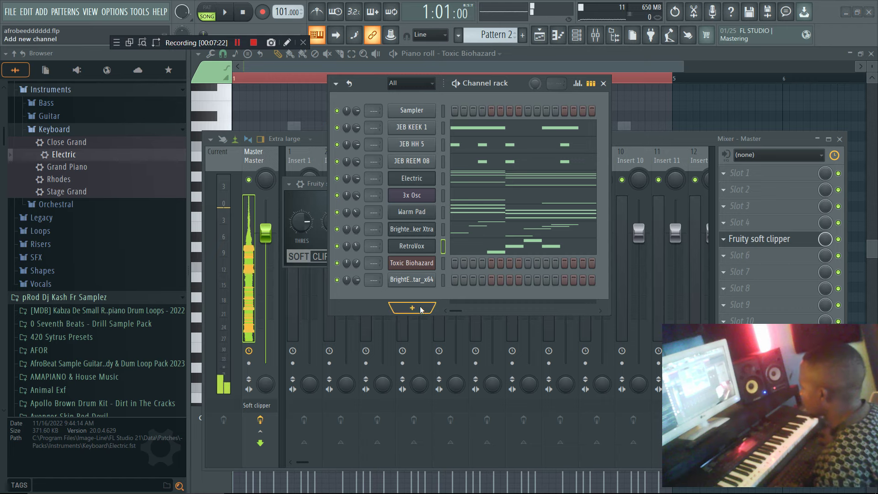
Step: Add another FLEX channel and load the Brighter Humbucker Xtra preset from the Essential Guitars pack
{"action": "left_click", "coordinate": [412, 307]}
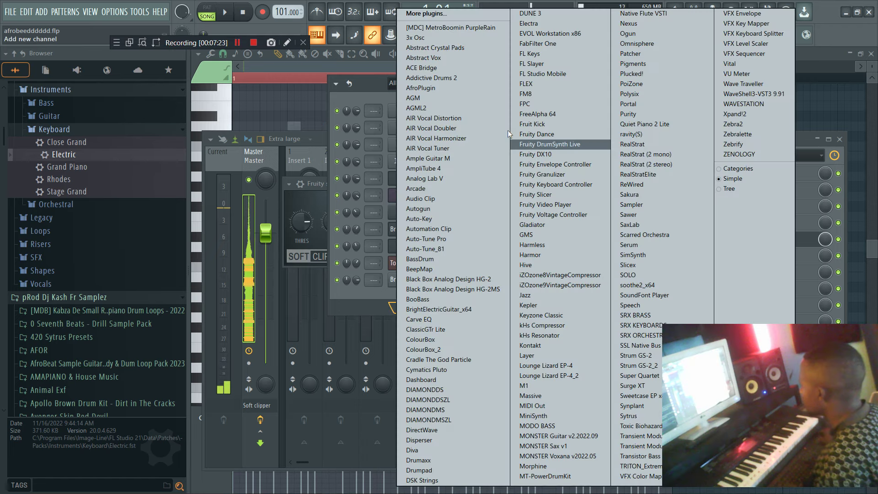
{"action": "left_click", "coordinate": [527, 85]}
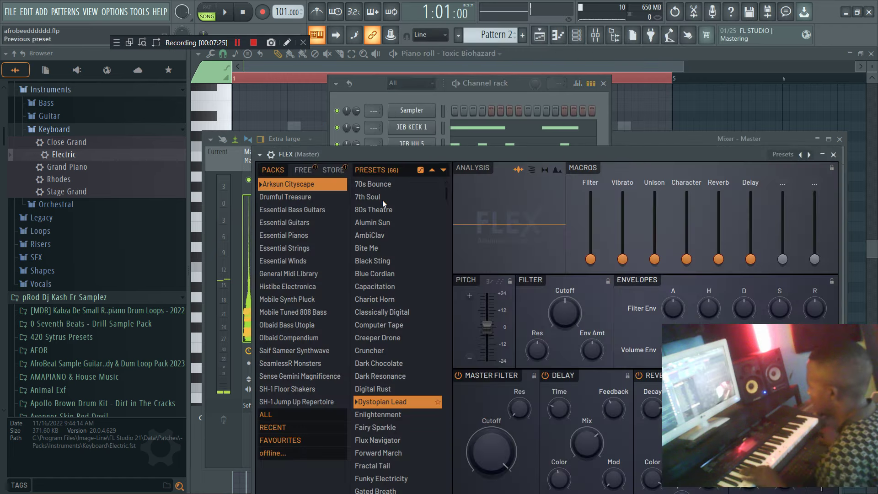
{"action": "left_click", "coordinate": [292, 224]}
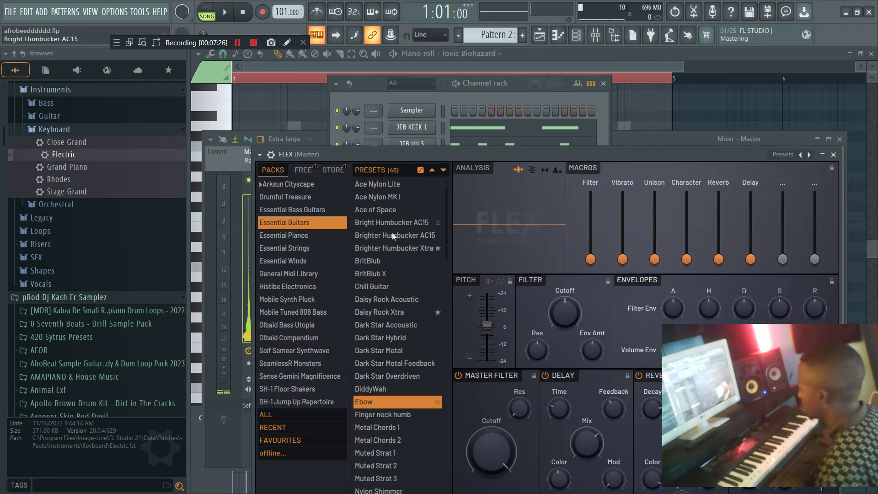
{"action": "left_click", "coordinate": [413, 253]}
Step: Start the newest Brighter Humbucker Xtra channel's part with a short F6 in bar 1 and set piano roll snapping to 1/3 beat
{"action": "left_click", "coordinate": [473, 95]}
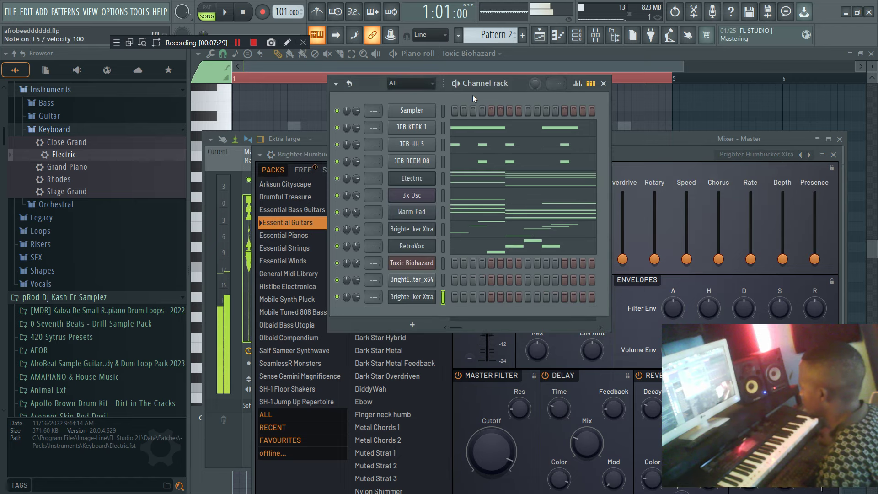
{"action": "key", "text": "space"}
{"action": "right_click", "coordinate": [430, 301]}
{"action": "left_click", "coordinate": [462, 297]}
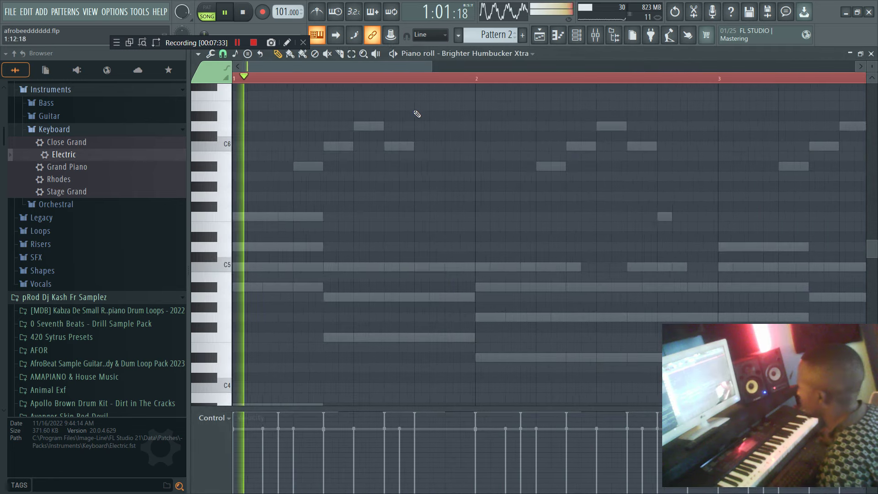
{"action": "scroll", "coordinate": [416, 114], "scroll_direction": "up", "scroll_amount": 3}
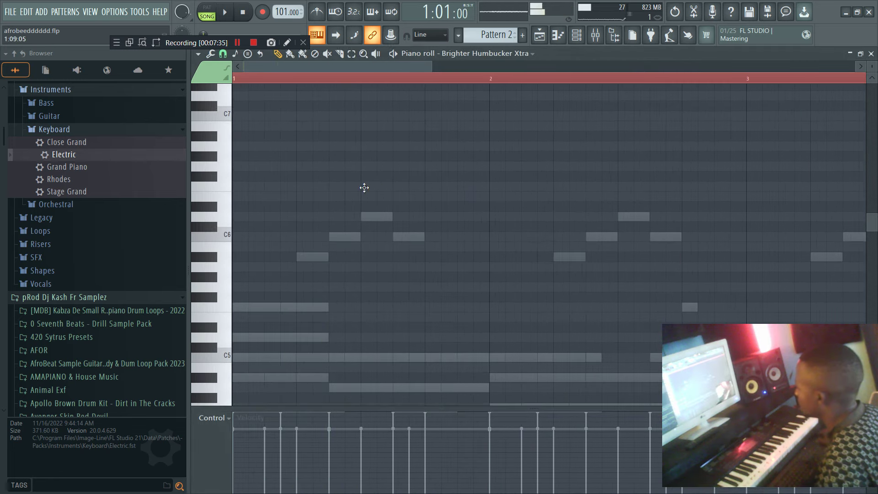
{"action": "left_click", "coordinate": [223, 54]}
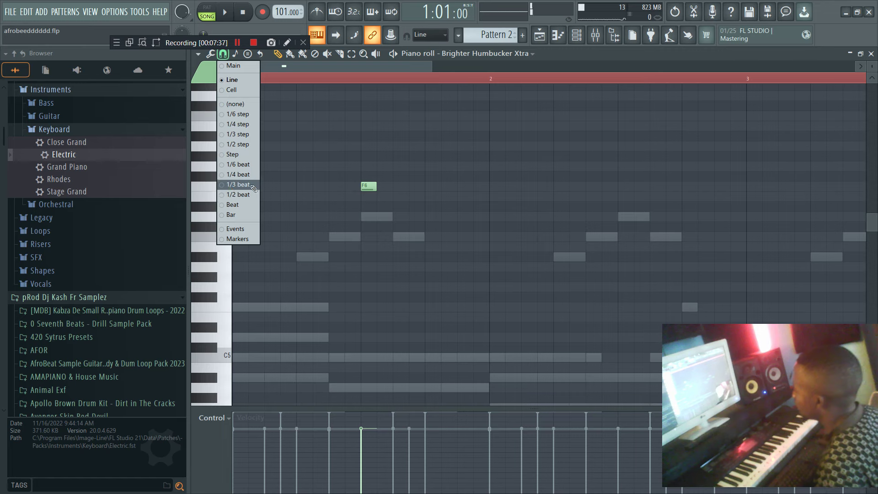
{"action": "left_click", "coordinate": [234, 185]}
Step: Place three consecutive short F6 notes in the second half of bar 1, followed by a short D#6
{"action": "key", "text": "space"}
{"action": "left_click", "coordinate": [384, 187]}
{"action": "left_click", "coordinate": [407, 187]}
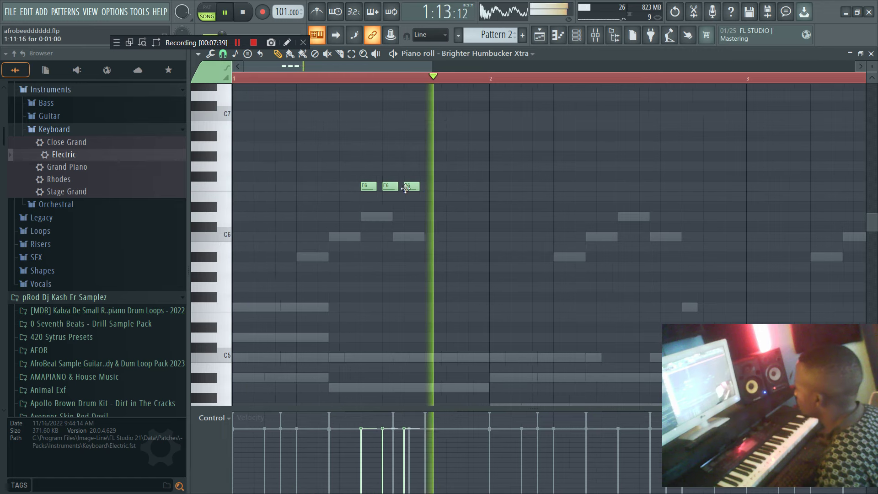
{"action": "right_click", "coordinate": [367, 186]}
{"action": "left_click", "coordinate": [429, 187]}
{"action": "key", "text": "space"}
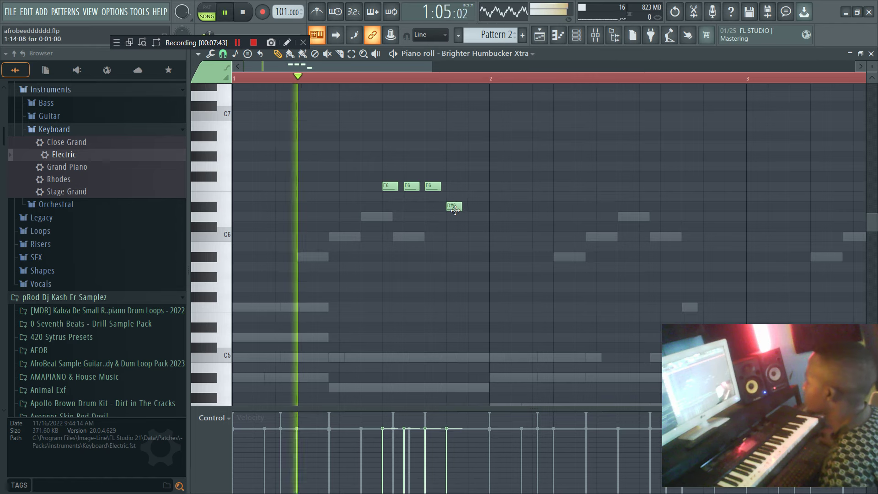
Step: Finish the descending phrase with a short D6 and a B5 at the start of bar 2 lasting about one beat
{"action": "left_click", "coordinate": [472, 217]}
{"action": "left_click", "coordinate": [494, 236]}
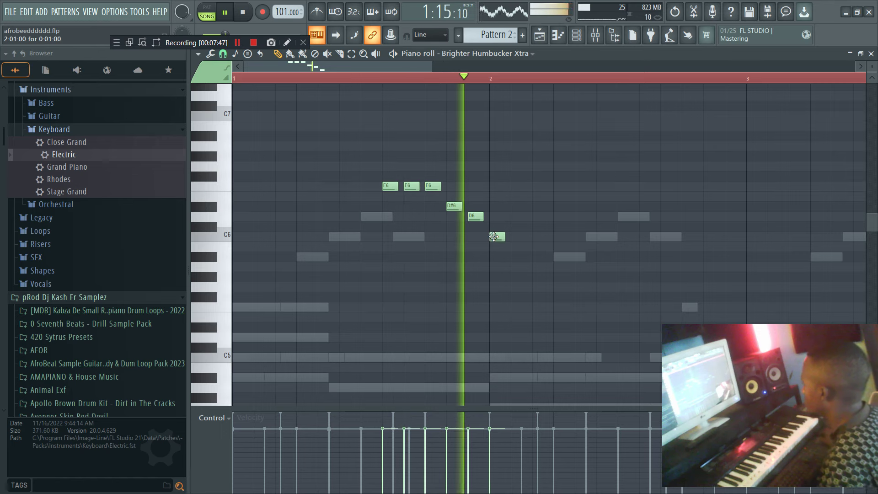
{"action": "left_click_drag", "start_coordinate": [502, 256], "coordinate": [545, 256]}
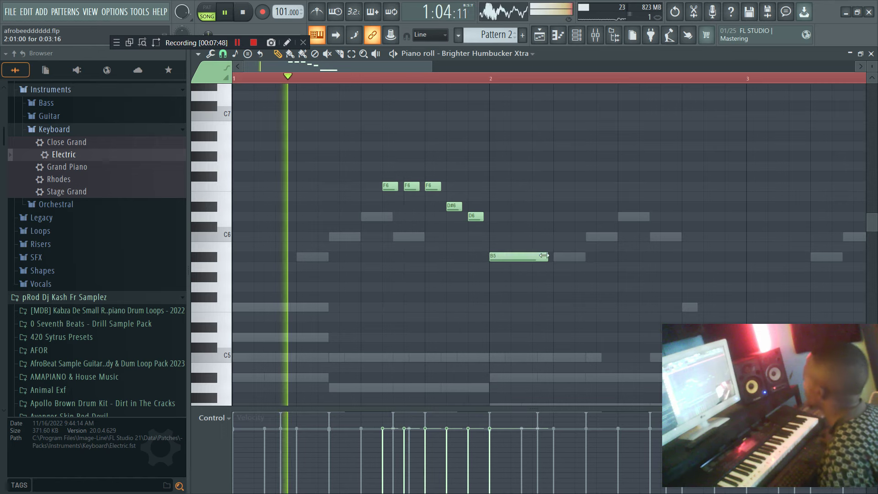
{"action": "scroll", "coordinate": [525, 198], "scroll_direction": "down", "scroll_amount": 2, "text": "ctrl"}
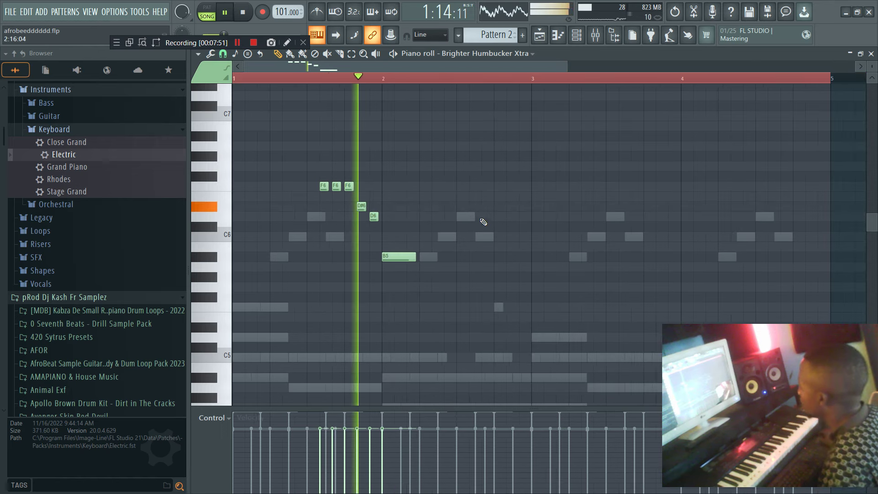
Step: Play back the phrase and set the piano roll snapping to Line
{"action": "left_click_drag", "start_coordinate": [492, 291], "coordinate": [319, 167]}
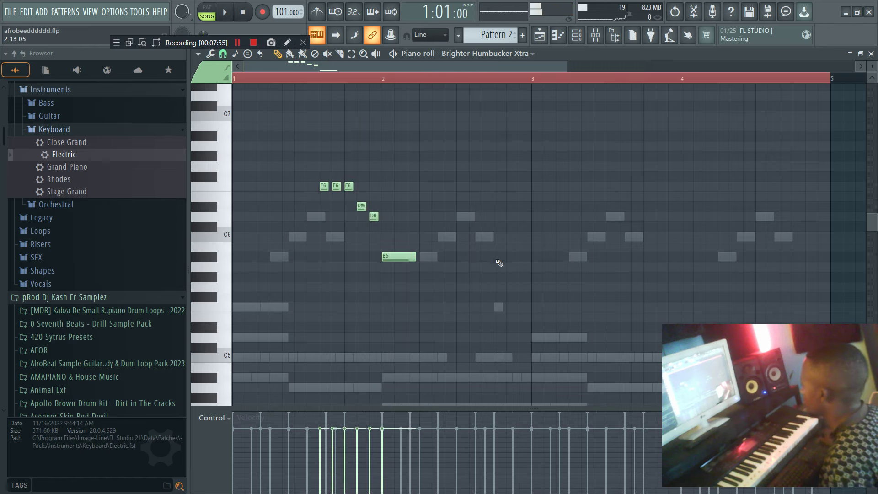
{"action": "right_click", "coordinate": [510, 261]}
{"action": "key", "text": "space"}
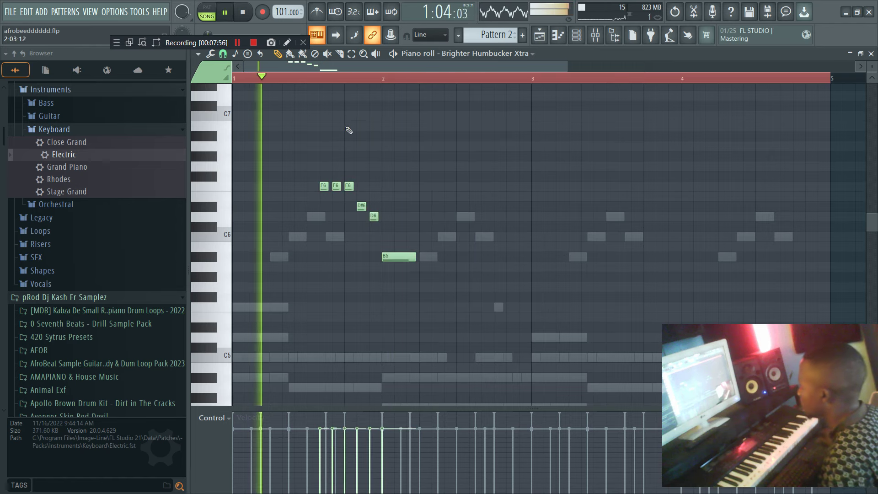
{"action": "left_click", "coordinate": [218, 55]}
{"action": "left_click", "coordinate": [223, 55]}
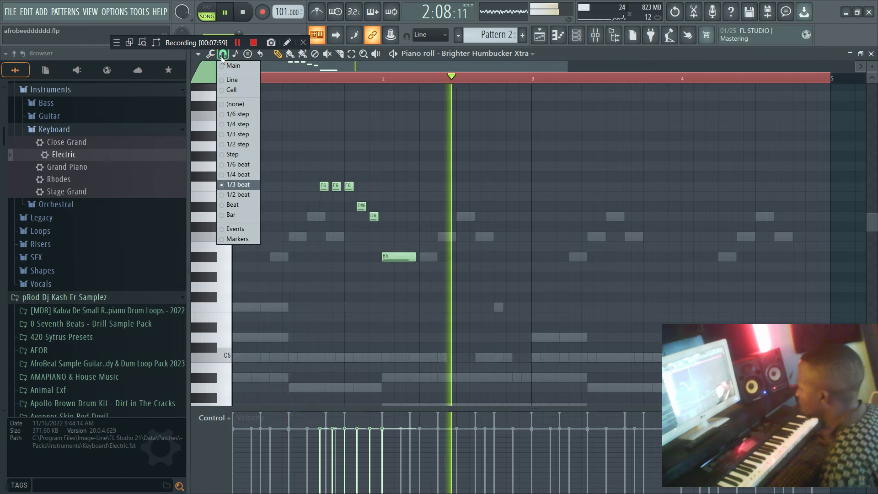
{"action": "left_click", "coordinate": [231, 81]}
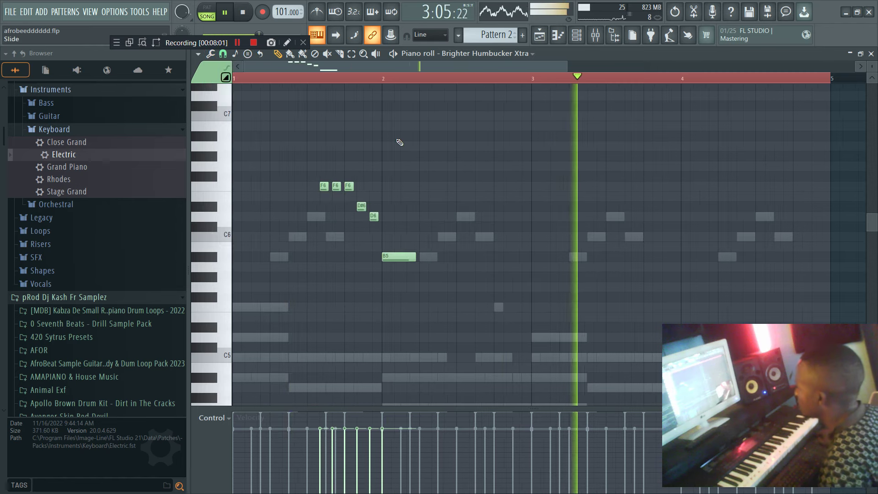
Step: Add short G5 and A5 notes at the end of bar 2, leading into a B5 at bar 3 about one beat long
{"action": "left_click_drag", "start_coordinate": [529, 304], "coordinate": [320, 160]}
{"action": "key", "text": "space"}
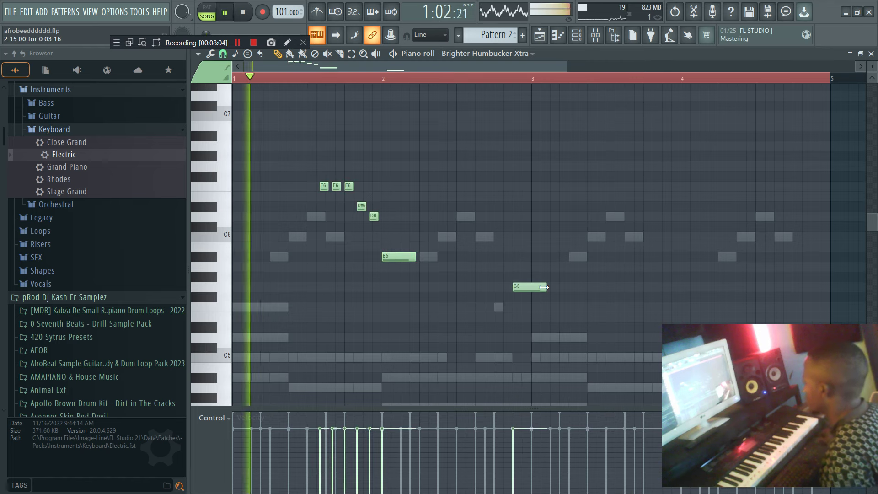
{"action": "left_click_drag", "start_coordinate": [527, 287], "coordinate": [527, 267]}
{"action": "left_click_drag", "start_coordinate": [512, 304], "coordinate": [552, 243]}
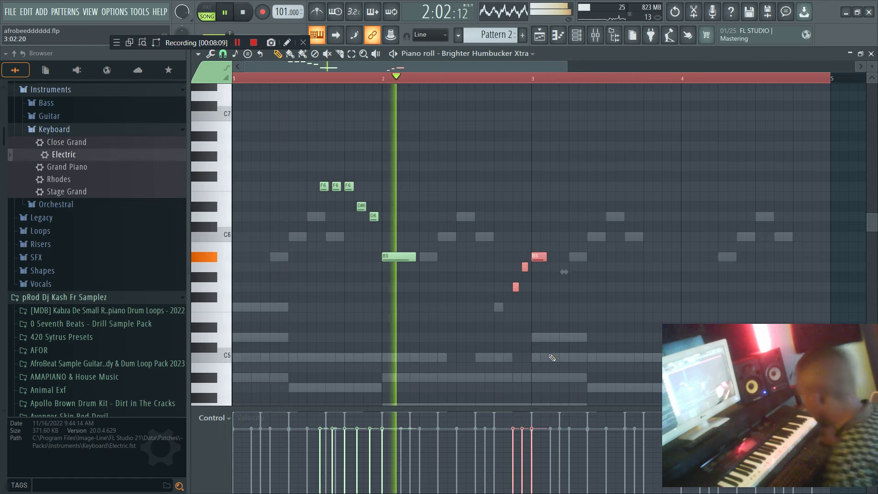
{"action": "key", "text": "ctrl+l"}
{"action": "left_click", "coordinate": [795, 177]}
{"action": "left_click_drag", "start_coordinate": [680, 257], "coordinate": [569, 256]}
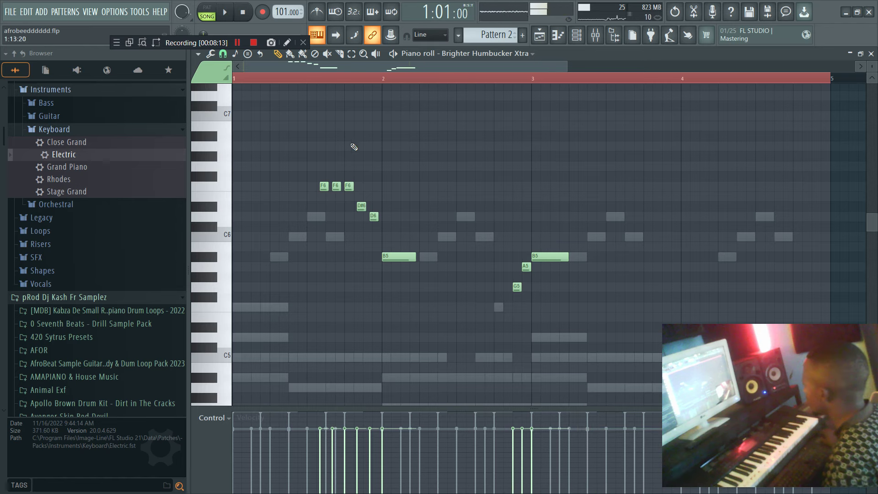
Step: Copy the five-note phrase from bar 1 into the second half of bar 3 and transpose it down to start on A5
{"action": "mouse_move", "coordinate": [613, 213]}
{"action": "left_mouse_down"}
{"action": "mouse_move", "coordinate": [613, 222]}
{"action": "mouse_move", "coordinate": [626, 220]}
{"action": "left_mouse_up"}
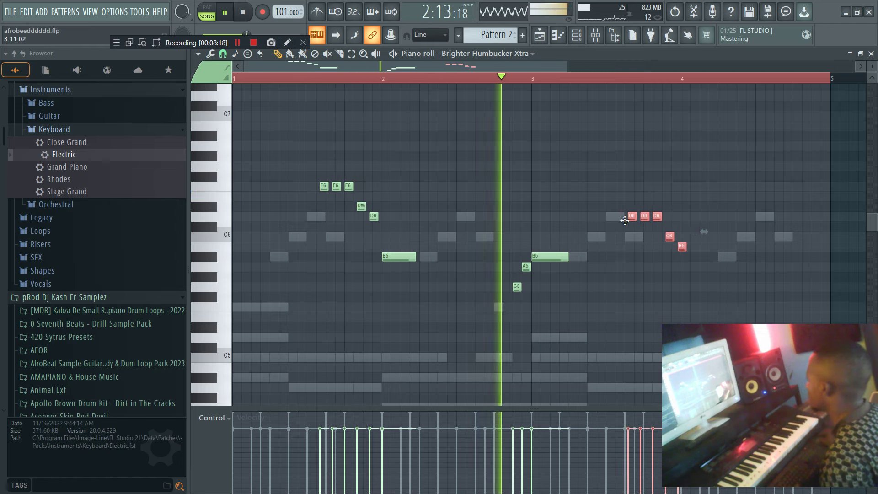
{"action": "left_click_drag", "start_coordinate": [624, 221], "coordinate": [619, 257]}
{"action": "left_click", "coordinate": [578, 79]}
{"action": "key", "text": "space"}
{"action": "key", "text": "space"}
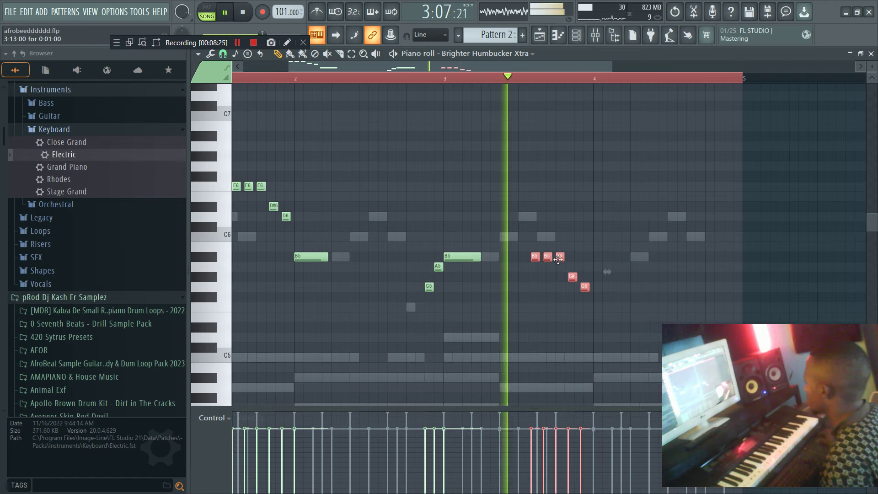
{"action": "left_click_drag", "start_coordinate": [559, 268], "coordinate": [560, 279]}
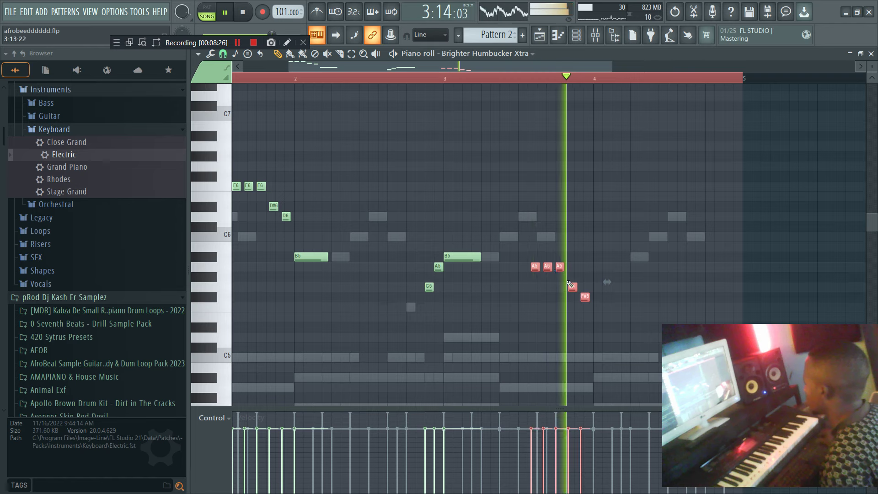
Step: Replace the copied phrase's last note with F5 and add a G5 about one beat long at the start of bar 4
{"action": "right_click", "coordinate": [586, 298]}
{"action": "left_click", "coordinate": [587, 307]}
{"action": "key", "text": "space"}
{"action": "left_click", "coordinate": [596, 295]}
{"action": "key", "text": "space"}
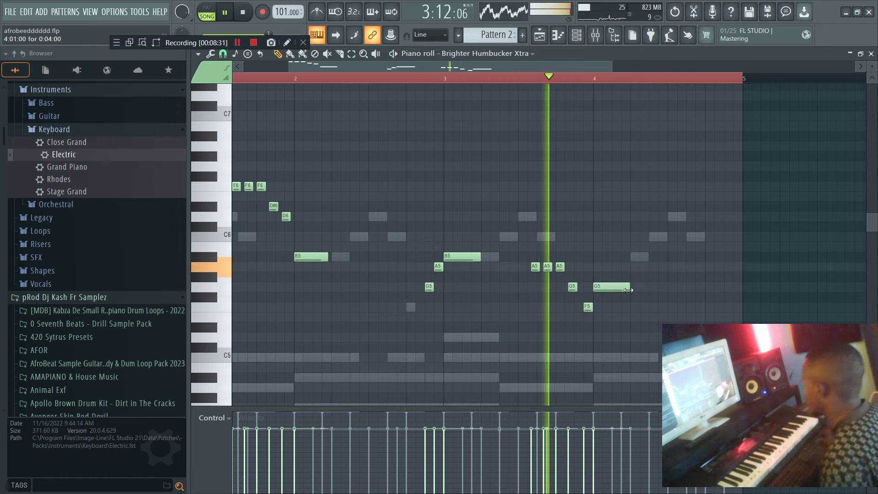
{"action": "left_click_drag", "start_coordinate": [602, 287], "coordinate": [627, 290]}
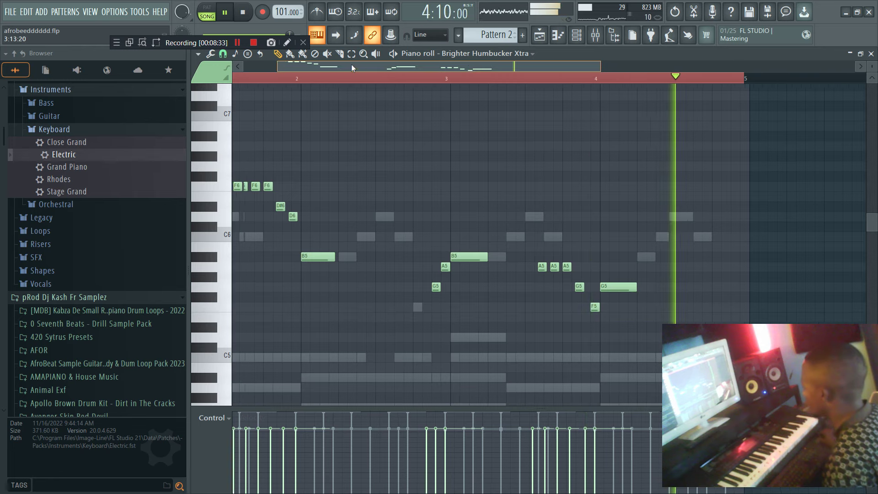
{"action": "scroll", "coordinate": [568, 79], "scroll_direction": "left", "scroll_amount": 2}
{"action": "left_click_drag", "start_coordinate": [595, 71], "coordinate": [691, 71]}
{"action": "left_click_drag", "start_coordinate": [375, 227], "coordinate": [298, 168]}
{"action": "left_click", "coordinate": [475, 156], "text": "ctrl"}
{"action": "left_click", "coordinate": [519, 136]}
{"action": "right_click", "coordinate": [524, 136]}
{"action": "left_click", "coordinate": [576, 35]}
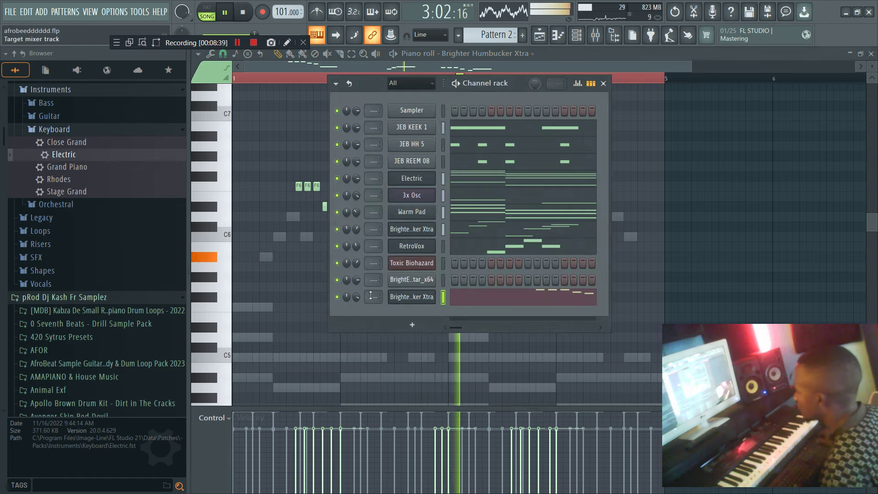
{"action": "left_click", "coordinate": [701, 143]}
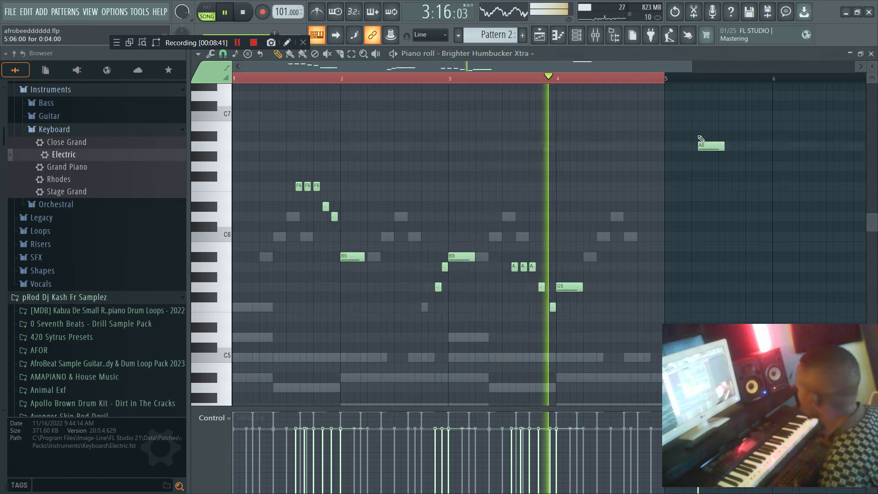
{"action": "right_click", "coordinate": [704, 145]}
Step: Lengthen the three A5 notes and the G5 in bar 3, and trim the end of the G5 in bar 4
{"action": "left_click_drag", "start_coordinate": [511, 337], "coordinate": [580, 173]}
{"action": "left_click_drag", "start_coordinate": [582, 287], "coordinate": [682, 287]}
{"action": "left_click", "coordinate": [717, 218]}
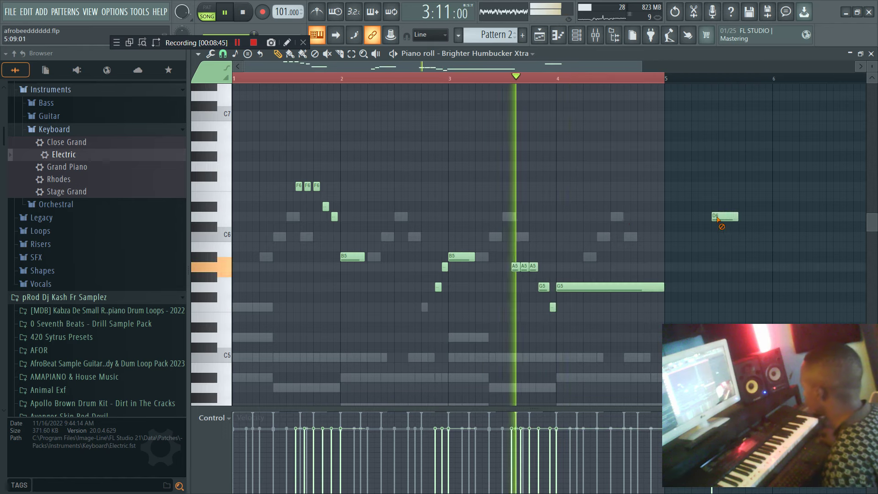
{"action": "right_click", "coordinate": [718, 218]}
{"action": "left_click_drag", "start_coordinate": [660, 289], "coordinate": [576, 291]}
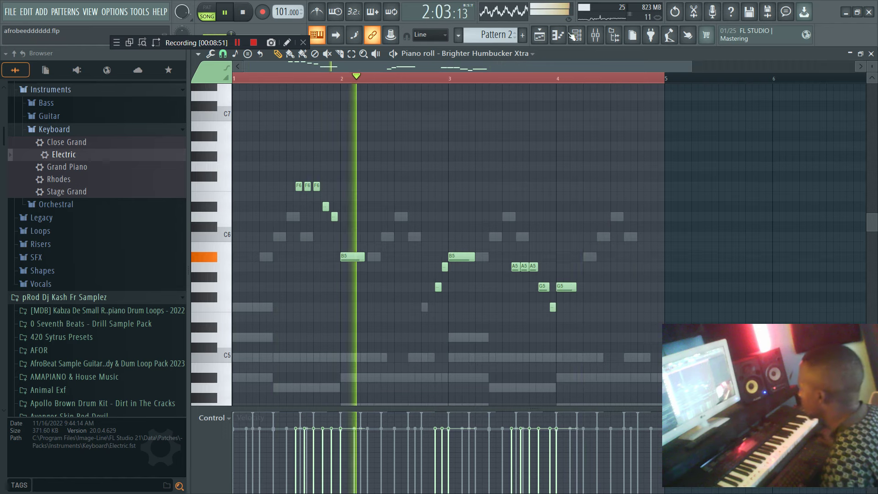
Step: Lengthen the third F6, the D#6 and the D6 in bar 1 slightly so they join up
{"action": "left_click_drag", "start_coordinate": [319, 183], "coordinate": [358, 220]}
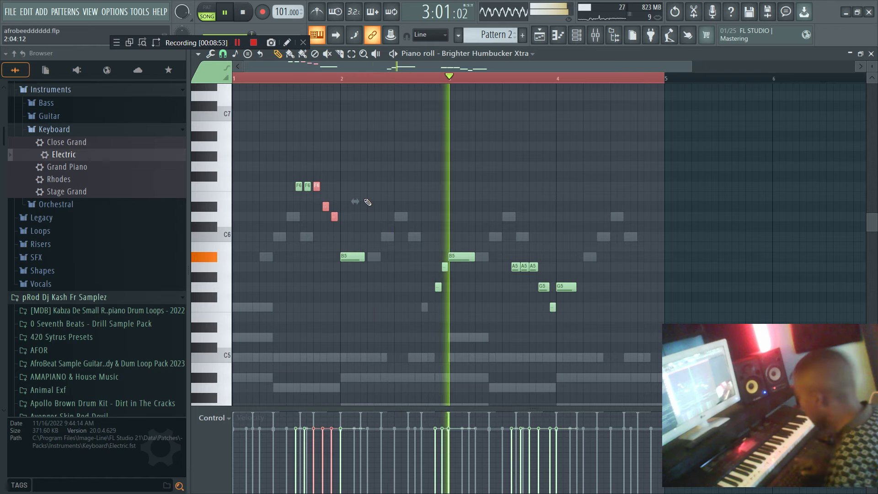
{"action": "key", "text": "space"}
{"action": "left_click", "coordinate": [282, 83]}
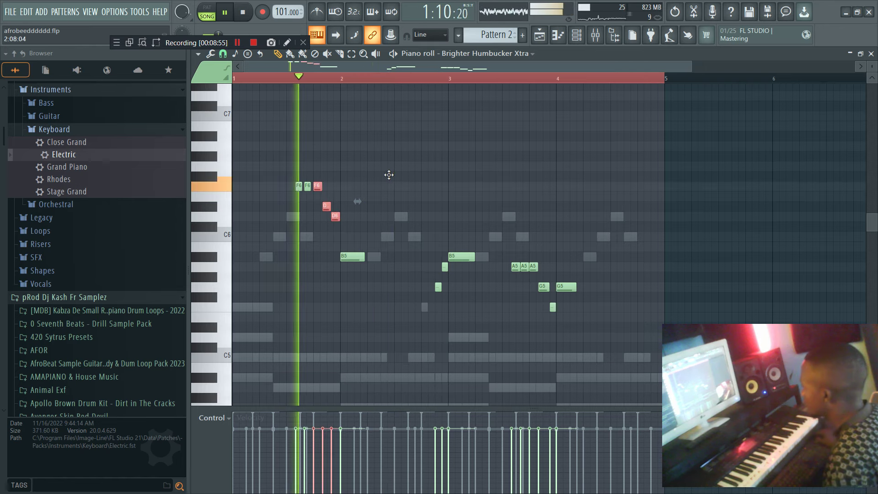
Step: Insert another FLEX channel and try the Chill Guitar preset from the Essential Guitars pack
{"action": "key", "text": "F6"}
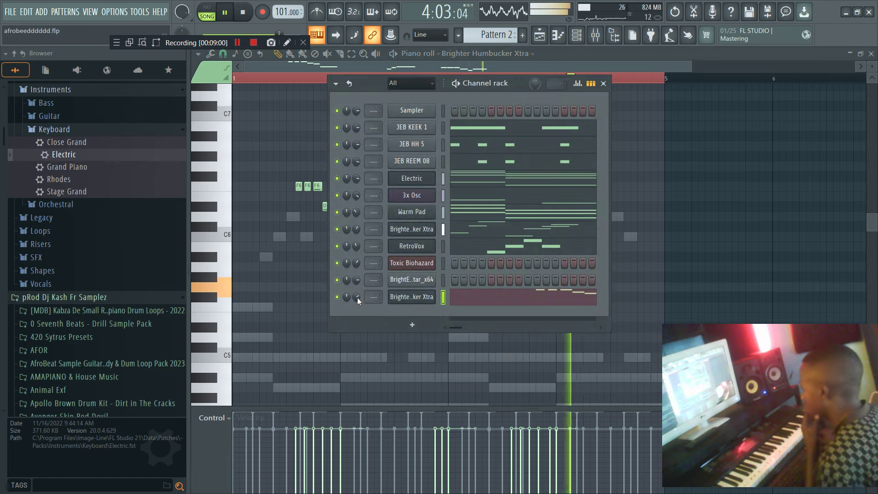
{"action": "right_click", "coordinate": [405, 299]}
{"action": "left_click", "coordinate": [469, 397]}
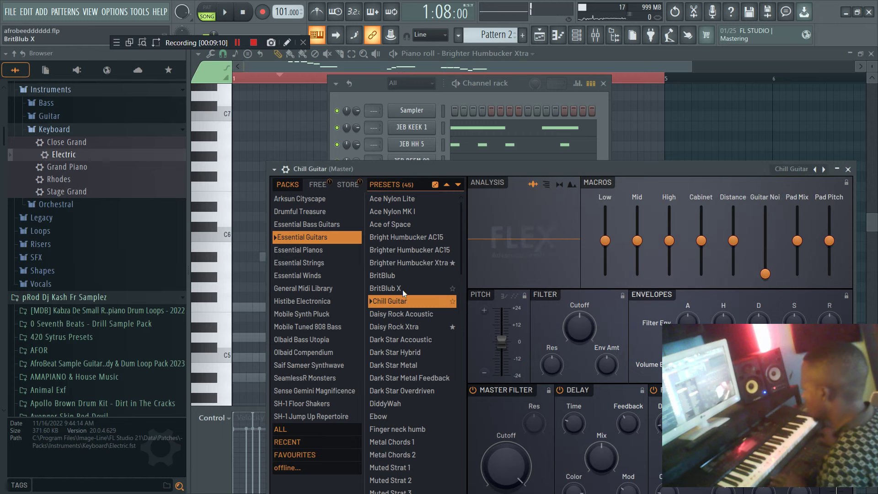
{"action": "left_click", "coordinate": [408, 311]}
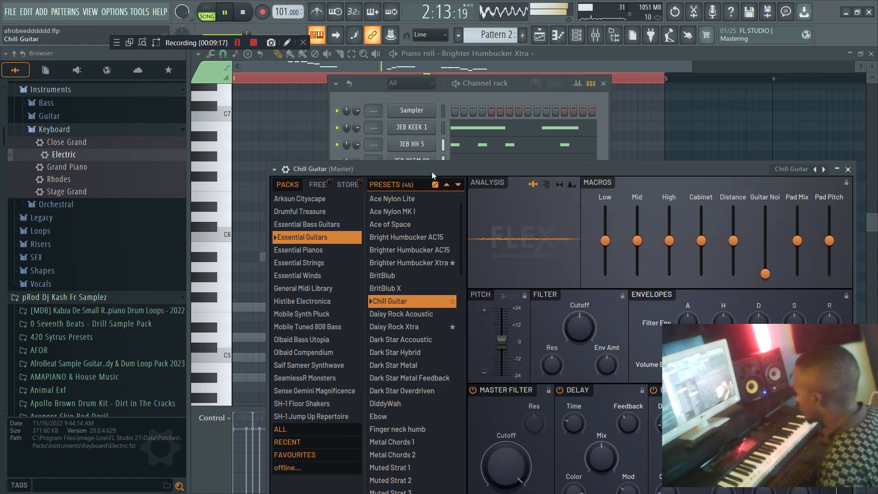
Step: Search all FLEX presets for "viol" and load the Viola preset
{"action": "left_click_drag", "start_coordinate": [432, 172], "coordinate": [435, 104]}
{"action": "left_click", "coordinate": [295, 361]}
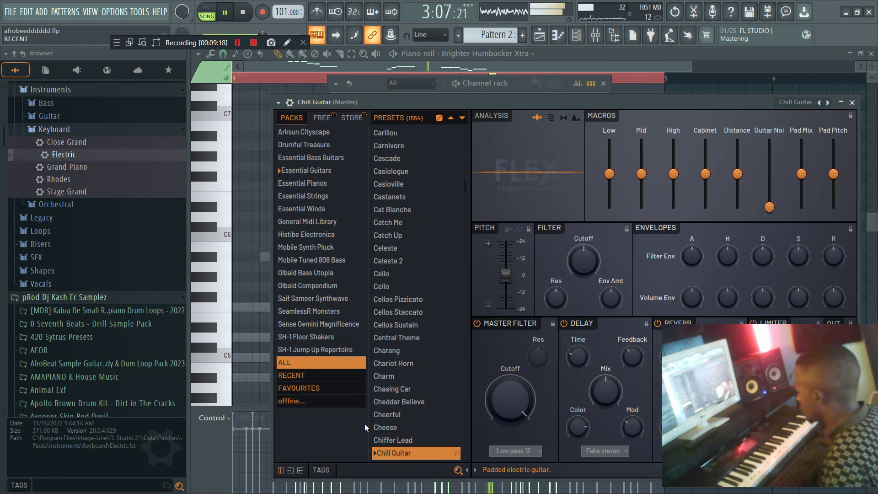
{"action": "left_click", "coordinate": [345, 466]}
{"action": "type", "text": "violu"}
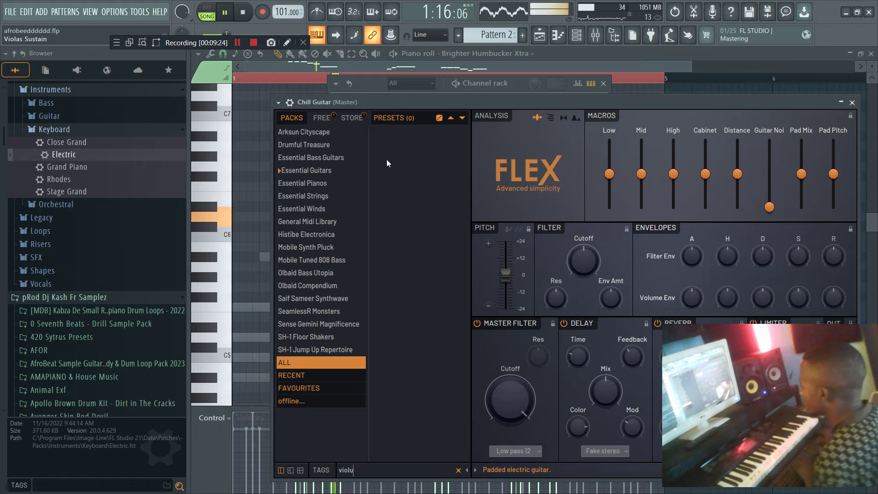
{"action": "key", "text": "BackSpace"}
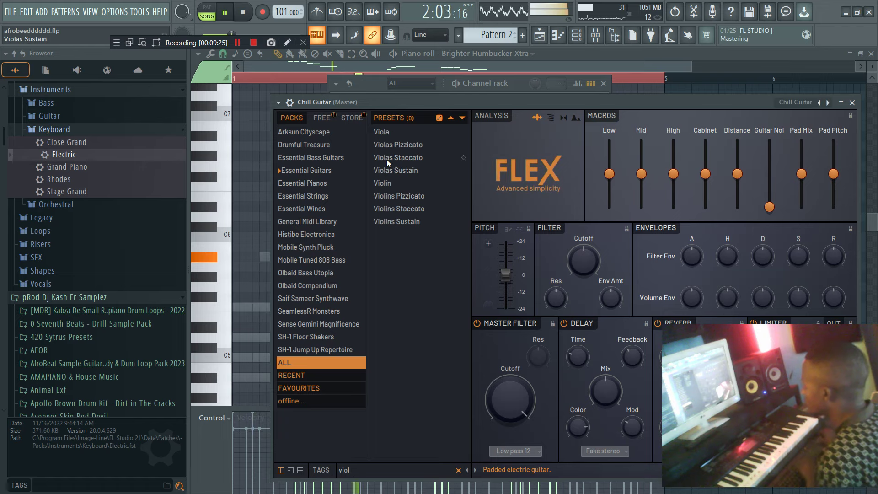
{"action": "left_click", "coordinate": [388, 134]}
Step: Open the Viola channel's piano roll and place a B5 at the start of bar 1, followed by an F5
{"action": "left_click", "coordinate": [503, 87]}
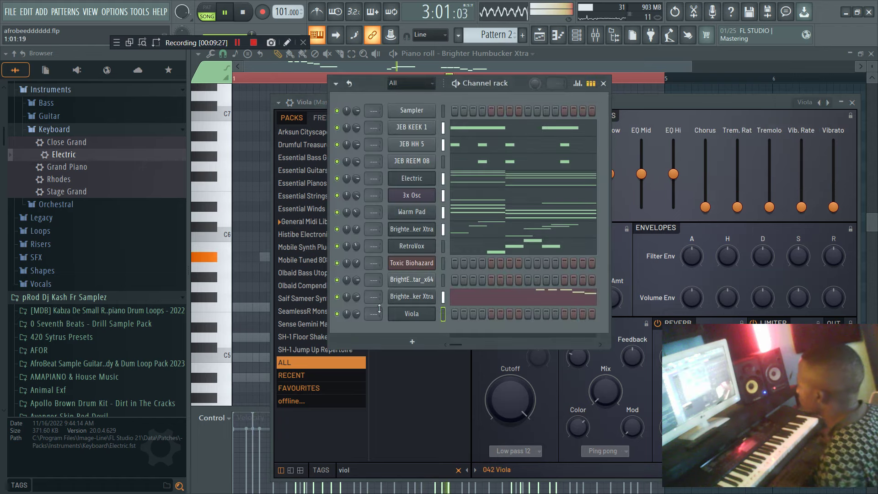
{"action": "right_click", "coordinate": [410, 324]}
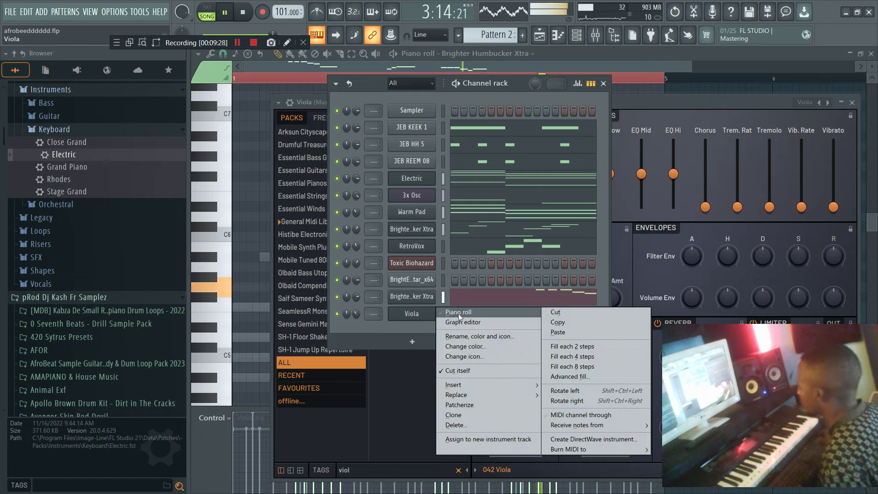
{"action": "left_click", "coordinate": [457, 314]}
{"action": "left_click", "coordinate": [238, 257]}
{"action": "left_click_drag", "start_coordinate": [251, 258], "coordinate": [271, 261]}
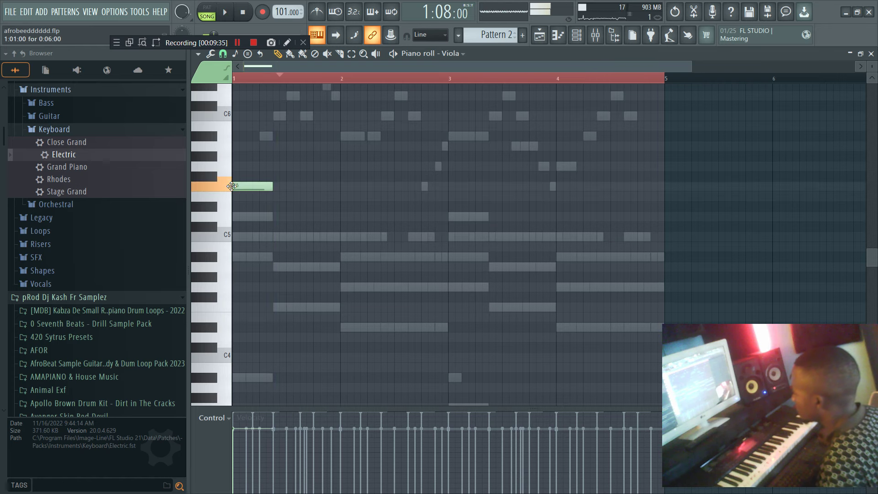
{"action": "scroll", "coordinate": [230, 131], "scroll_direction": "up", "scroll_amount": 3}
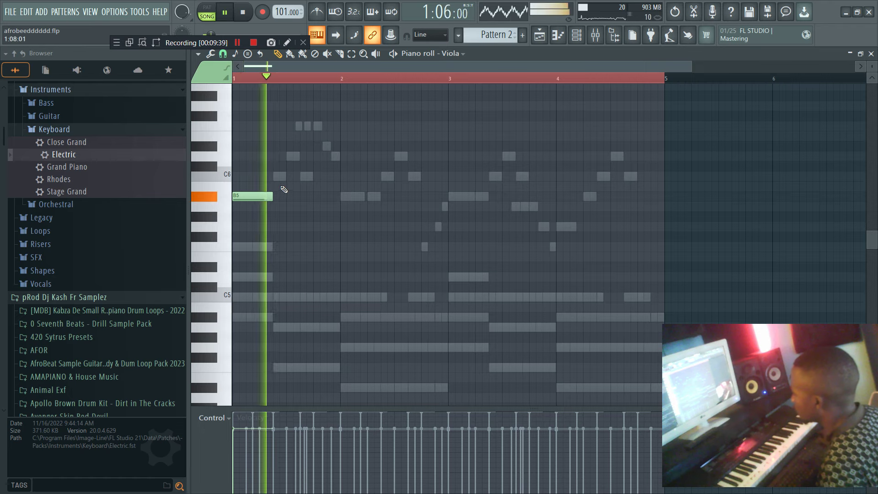
{"action": "key", "text": "space"}
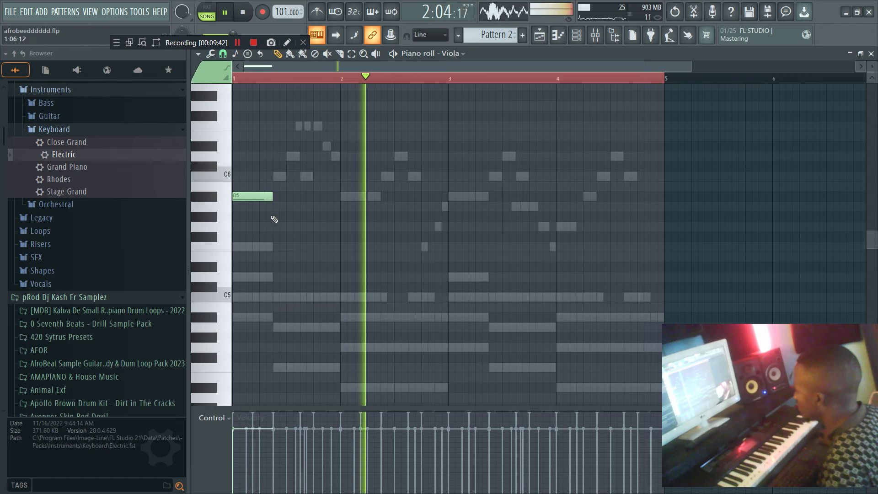
{"action": "key", "text": "space"}
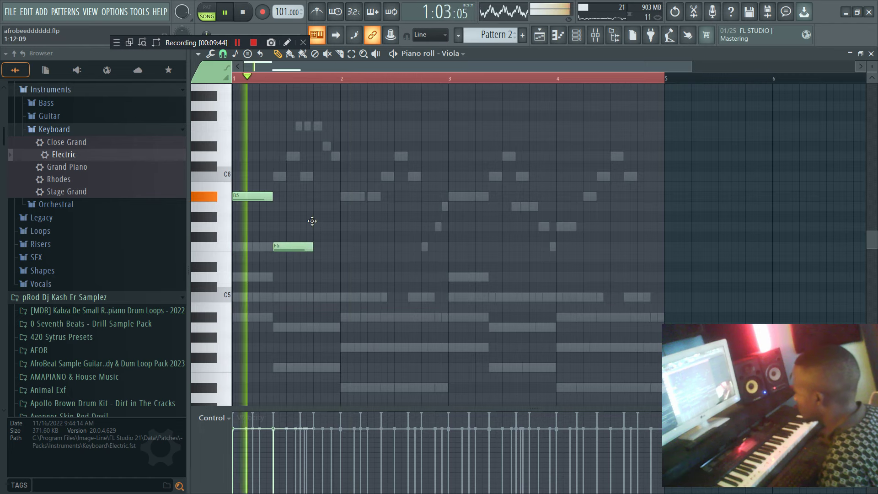
Step: Shorten the B5 and F5 to one beat each and add a two-beat A5 filling the rest of bar 1
{"action": "left_click_drag", "start_coordinate": [309, 247], "coordinate": [295, 247]}
{"action": "key", "text": "space"}
{"action": "left_click_drag", "start_coordinate": [301, 236], "coordinate": [288, 230]}
{"action": "key", "text": "space"}
{"action": "key", "text": "space"}
{"action": "left_click_drag", "start_coordinate": [313, 209], "coordinate": [338, 207]}
{"action": "key", "text": "space"}
{"action": "key", "text": "space"}
Step: Copy the B5, F5 and A5 phrase from bar 1 to bar 3
{"action": "left_click_drag", "start_coordinate": [461, 281], "coordinate": [249, 191], "text": "ctrl"}
{"action": "left_click_drag", "start_coordinate": [291, 206], "coordinate": [505, 200], "text": "shift"}
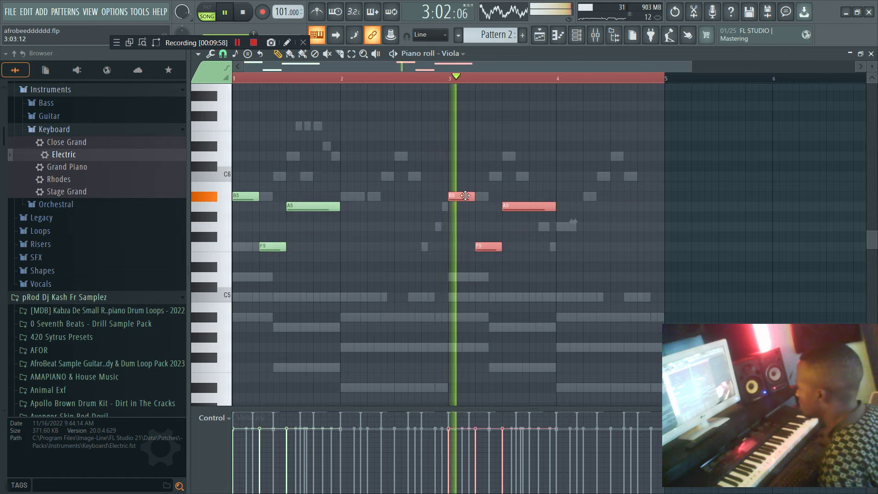
{"action": "left_click", "coordinate": [549, 171]}
Step: Add a G5 filling all of bar 4 and another G5 filling all of bar 2
{"action": "left_click", "coordinate": [563, 226]}
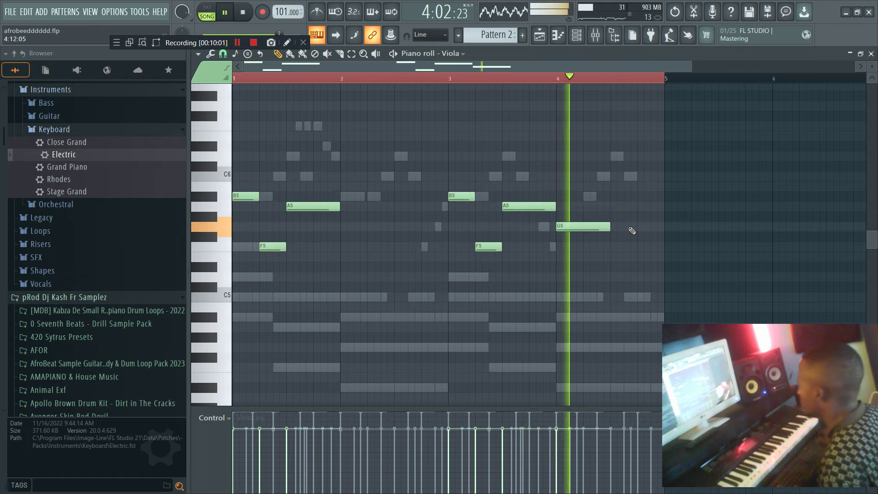
{"action": "left_click_drag", "start_coordinate": [610, 227], "coordinate": [662, 227]}
{"action": "left_click", "coordinate": [375, 176]}
{"action": "right_click", "coordinate": [375, 175]}
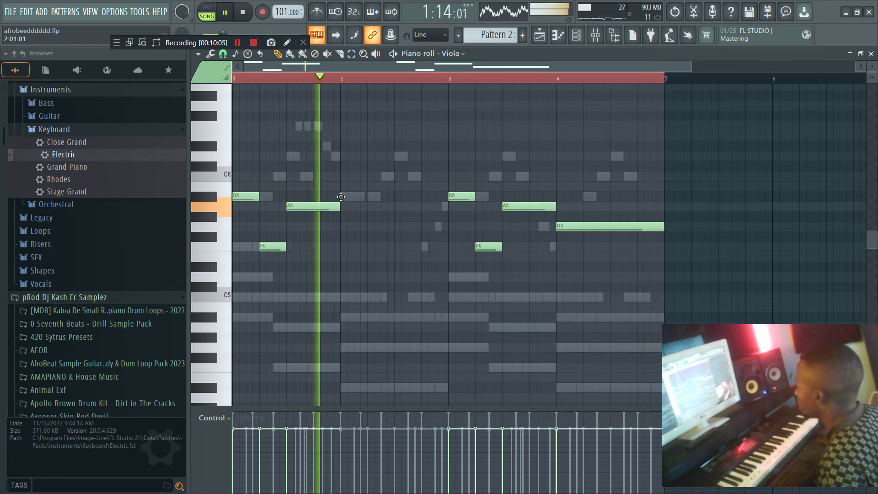
{"action": "left_click", "coordinate": [341, 197]}
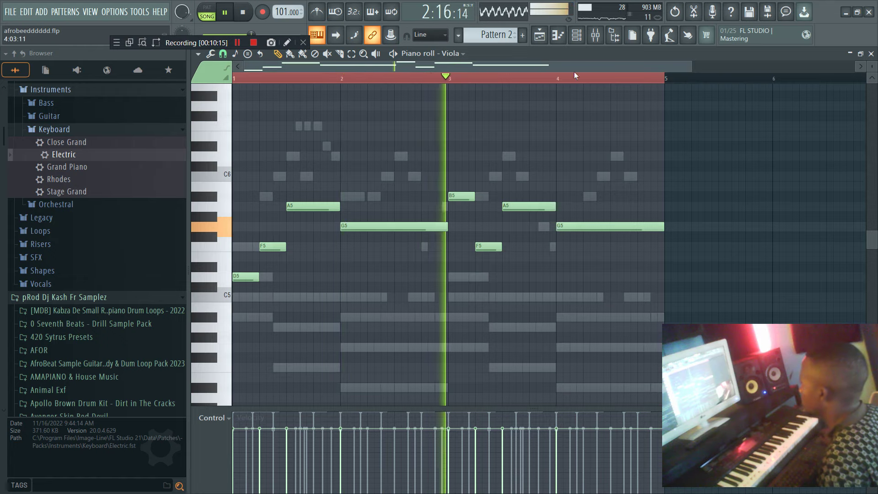
Step: Lower the Viola channel's volume to about 38%
{"action": "left_click", "coordinate": [581, 38]}
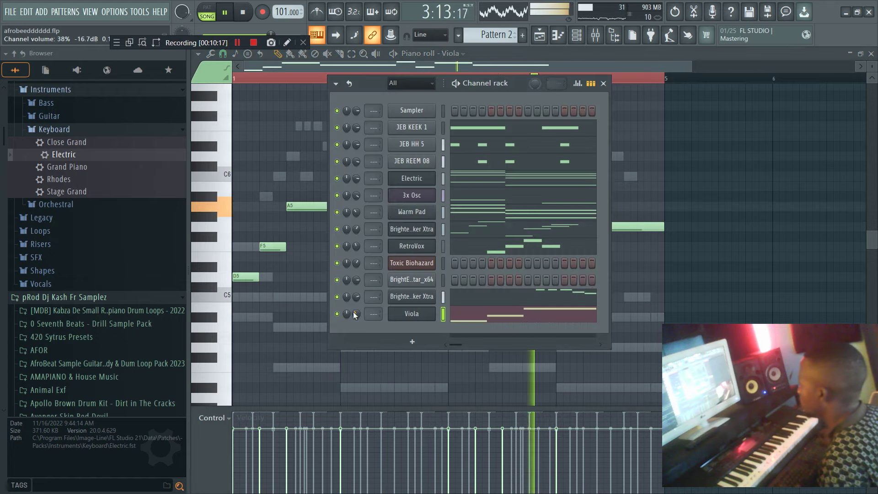
{"action": "key", "text": "F6"}
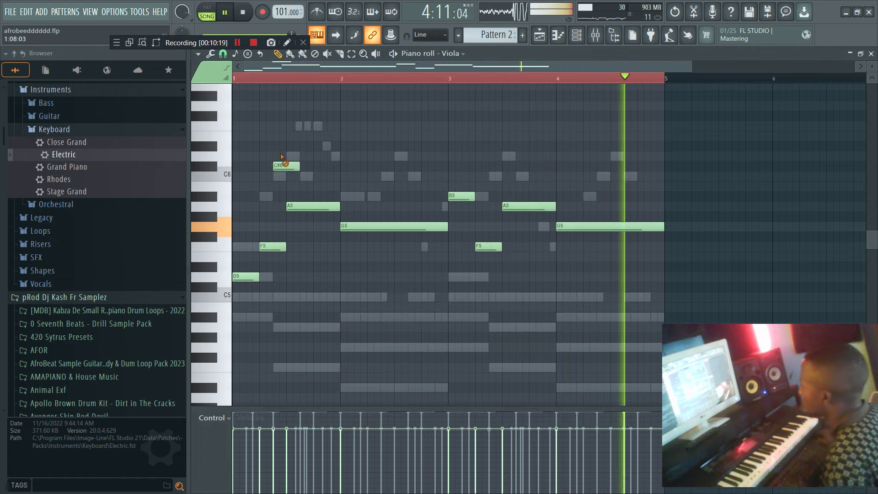
Step: Rework bar 1 of the viola melody: keep the B5, shorten the F5 and follow it with D6, C6 and A5
{"action": "key", "text": "space"}
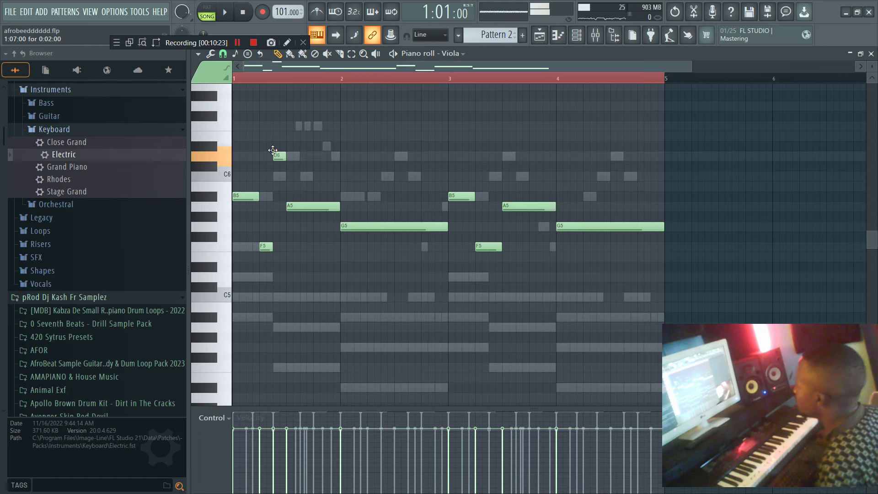
{"action": "right_click", "coordinate": [296, 135]}
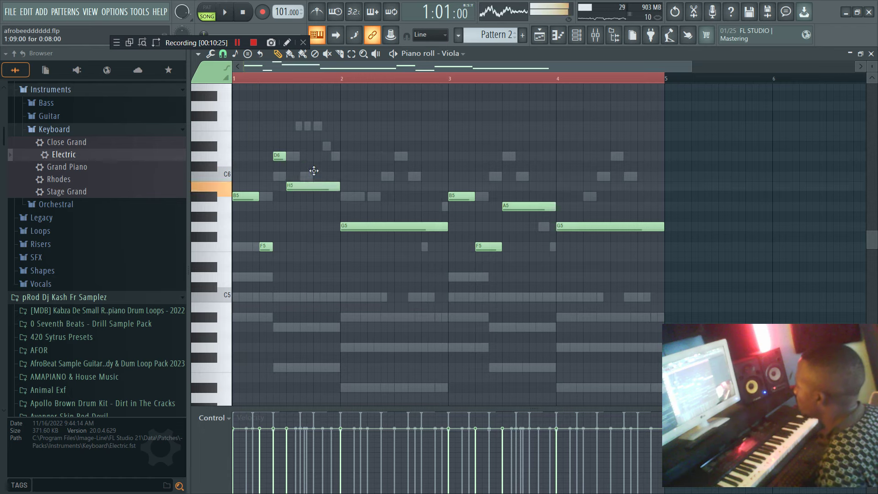
{"action": "left_click_drag", "start_coordinate": [330, 205], "coordinate": [330, 175]}
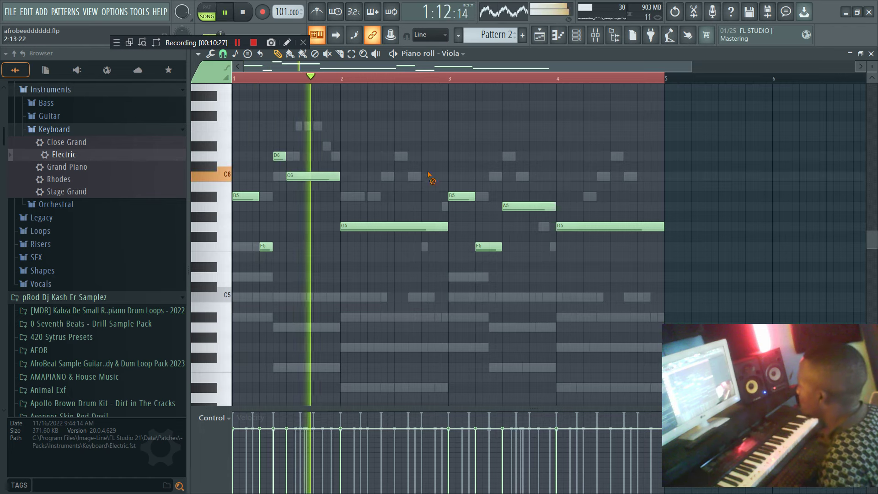
{"action": "key", "text": "space"}
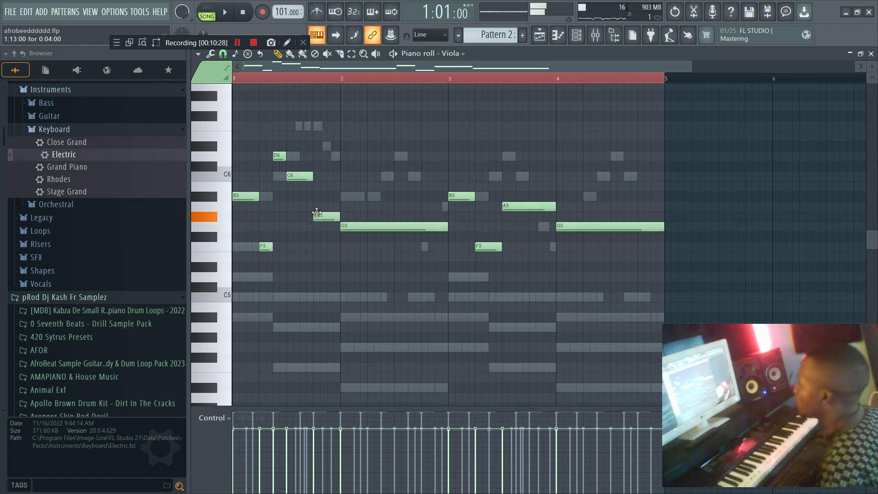
{"action": "left_click_drag", "start_coordinate": [316, 213], "coordinate": [317, 204]}
{"action": "key", "text": "space"}
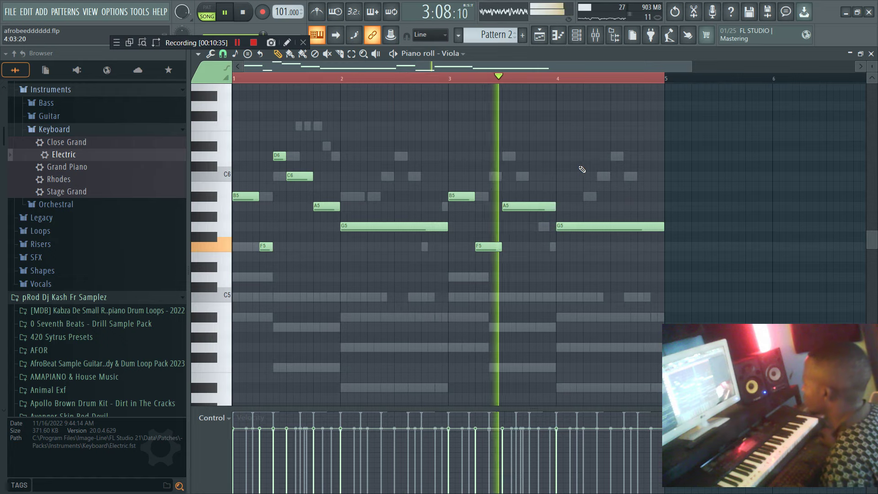
Step: Open the Toxic Biohazard piano roll, write a short descending D#6, D6, C6 run and move it to the second half of bar 2
{"action": "left_click", "coordinate": [579, 38]}
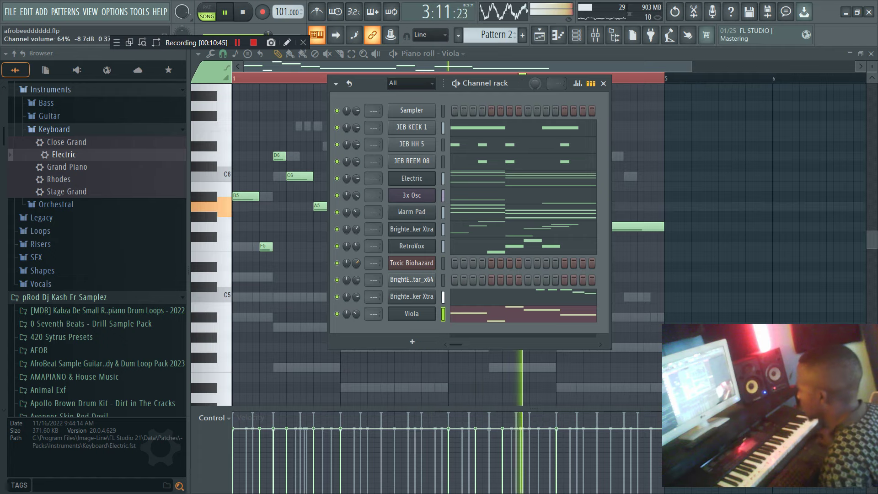
{"action": "right_click", "coordinate": [416, 265]}
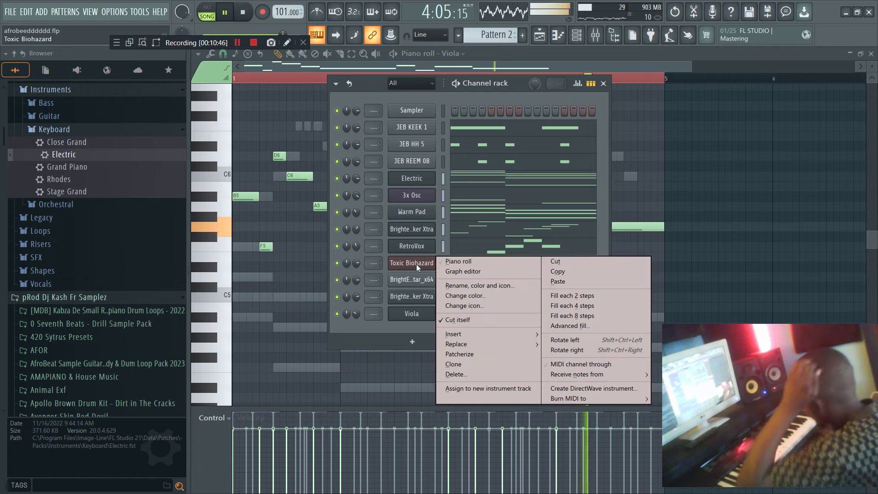
{"action": "left_click", "coordinate": [449, 261]}
{"action": "key", "text": "space"}
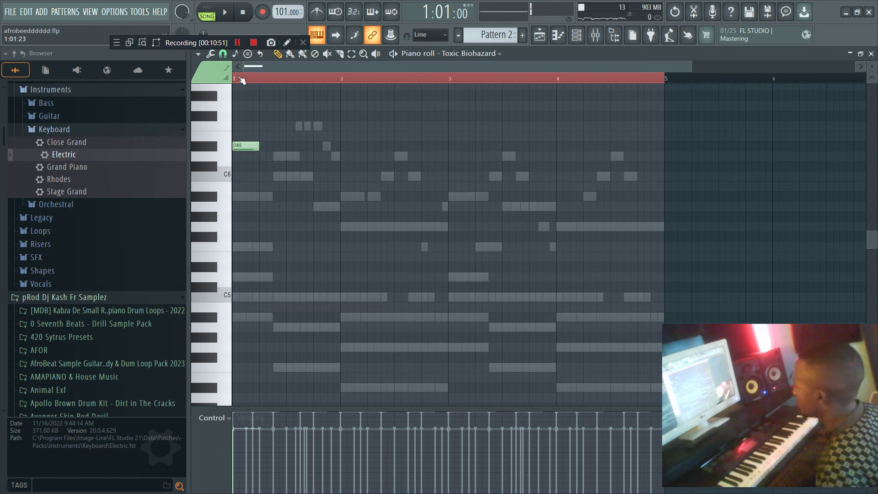
{"action": "left_click", "coordinate": [248, 156]}
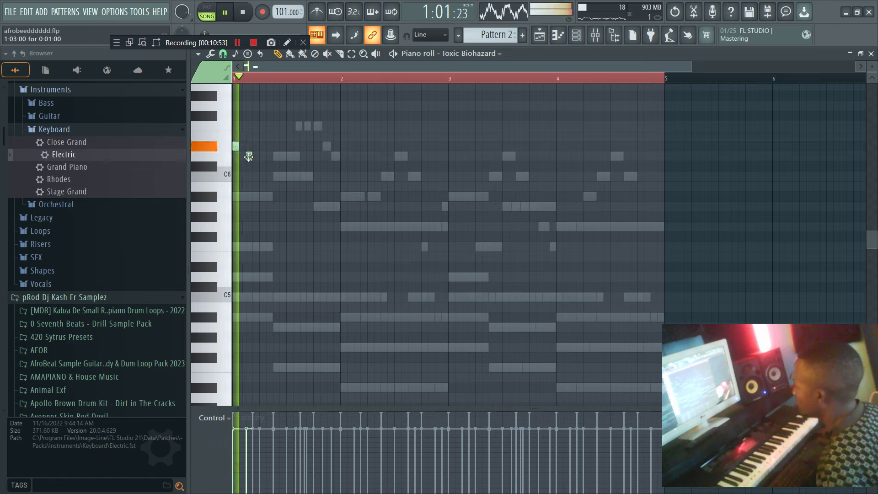
{"action": "key", "text": "space"}
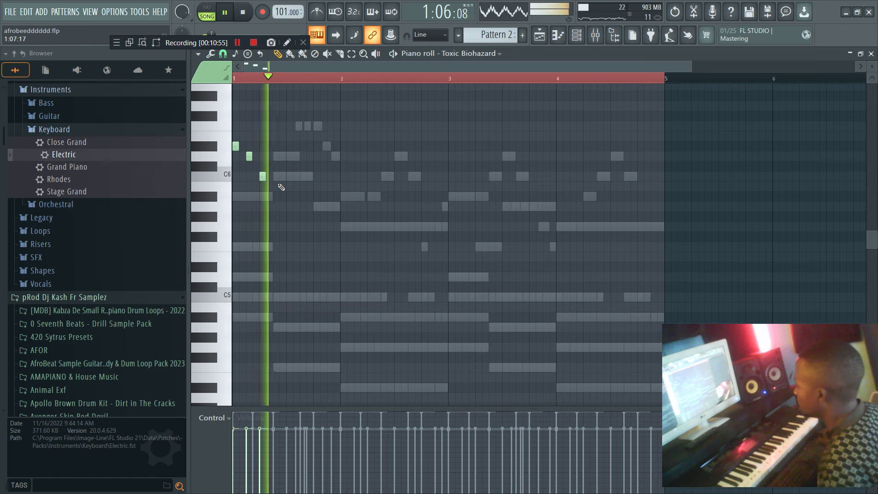
{"action": "left_click_drag", "start_coordinate": [332, 202], "coordinate": [395, 155]}
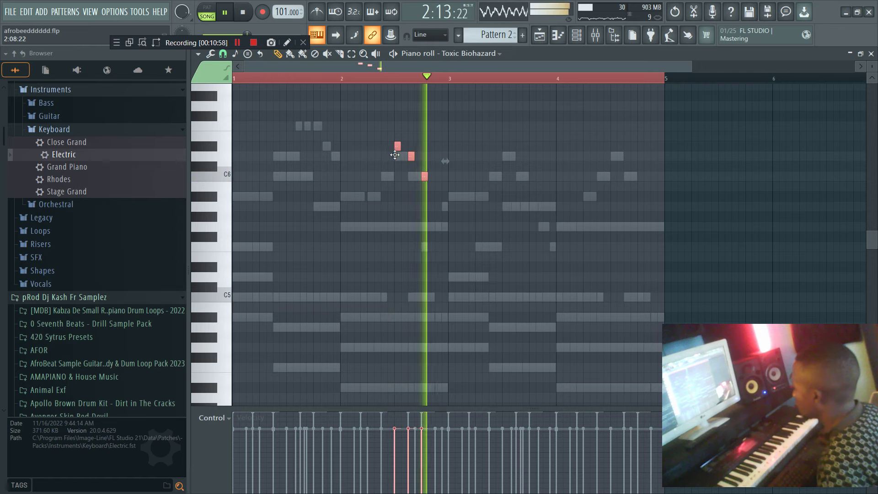
Step: Extend the bar 2 run with a B5 and a G5, and copy its first four notes to the end of bar 4
{"action": "left_click", "coordinate": [389, 81]}
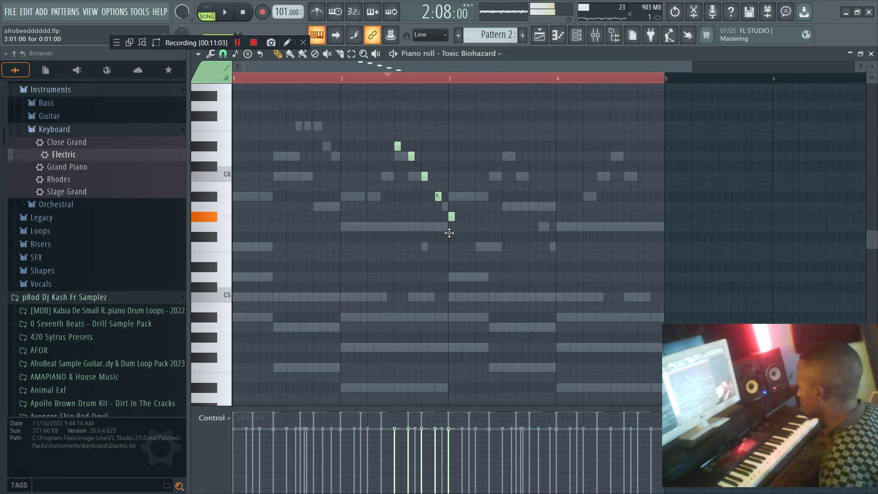
{"action": "left_click_drag", "start_coordinate": [449, 235], "coordinate": [447, 234]}
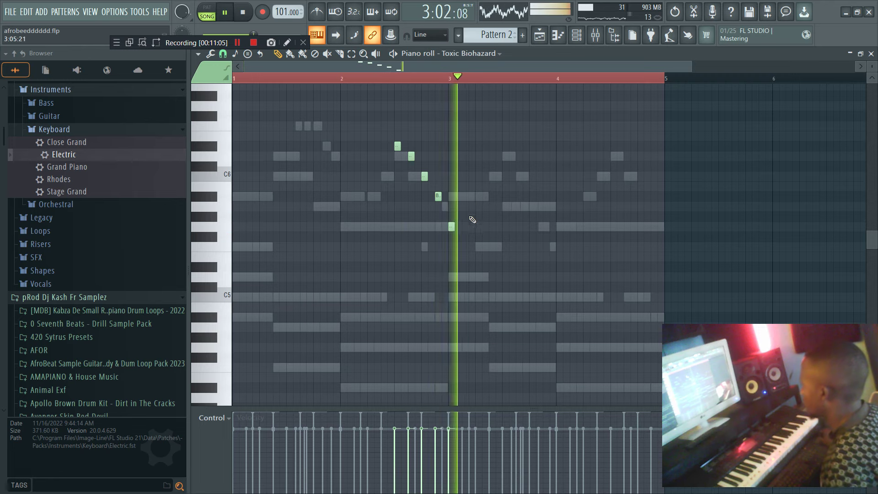
{"action": "left_click_drag", "start_coordinate": [353, 220], "coordinate": [442, 123]}
{"action": "left_click_drag", "start_coordinate": [396, 147], "coordinate": [612, 143]}
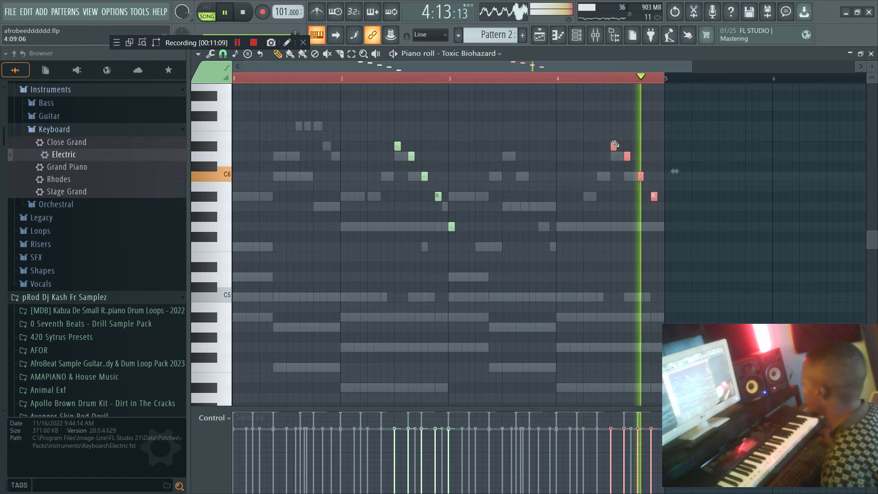
Step: Harmonize the bar 2 run with C6, B5, A5 and G5 below it, and add short B5 and F5 notes at the start of bar 1
{"action": "left_click_drag", "start_coordinate": [402, 142], "coordinate": [473, 252]}
{"action": "left_click", "coordinate": [399, 177]}
{"action": "left_click", "coordinate": [409, 187]}
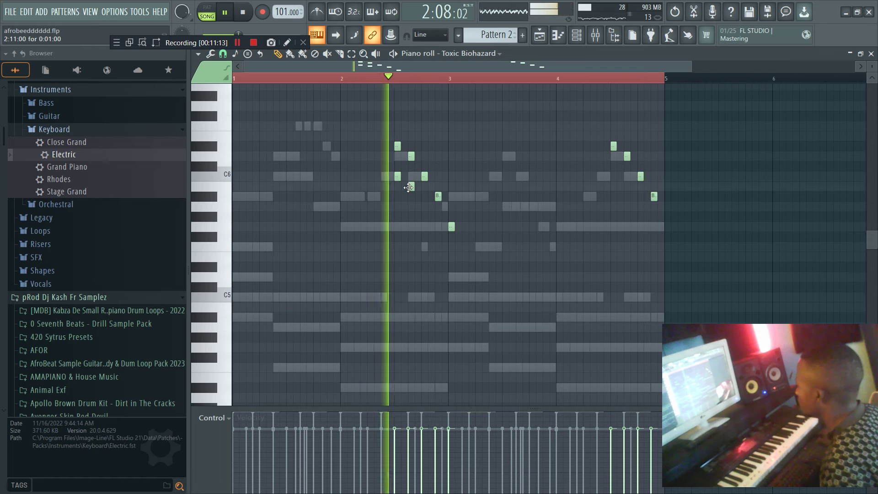
{"action": "key", "text": "space"}
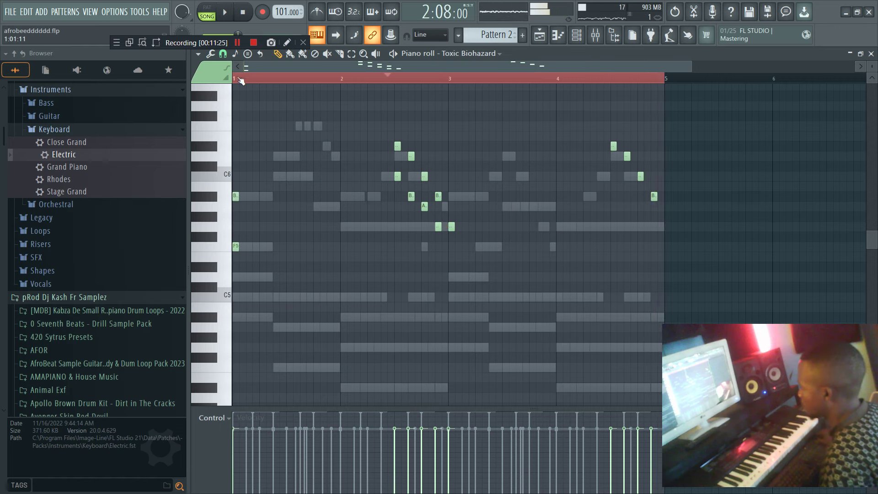
Step: Try lengthening the B5 and F5 pair together at the start of bar 1
{"action": "left_click_drag", "start_coordinate": [255, 255], "coordinate": [238, 196]}
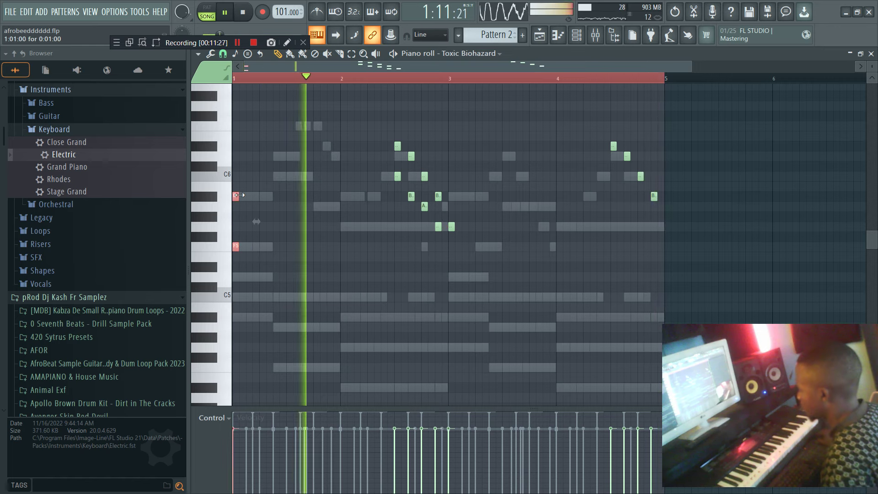
{"action": "left_click", "coordinate": [371, 197]}
{"action": "left_click", "coordinate": [479, 126]}
{"action": "right_click", "coordinate": [480, 127]}
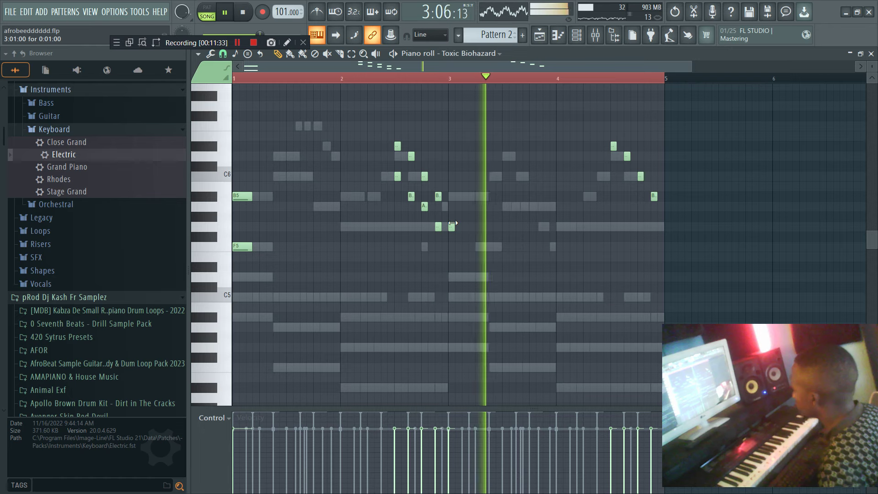
Step: Delete the run's last G5 at the start of bar 3
{"action": "right_click", "coordinate": [451, 227]}
{"action": "left_click", "coordinate": [614, 177]}
{"action": "right_click", "coordinate": [624, 177]}
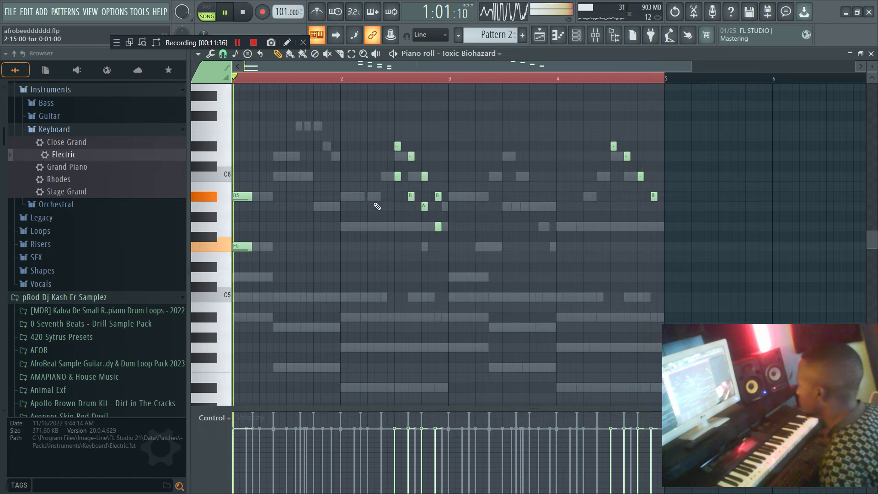
Step: Replace the B5 and F5 pair at the start of bar 1 with a single short B5
{"action": "right_click", "coordinate": [249, 197]}
{"action": "key", "text": "space"}
{"action": "key", "text": "space"}
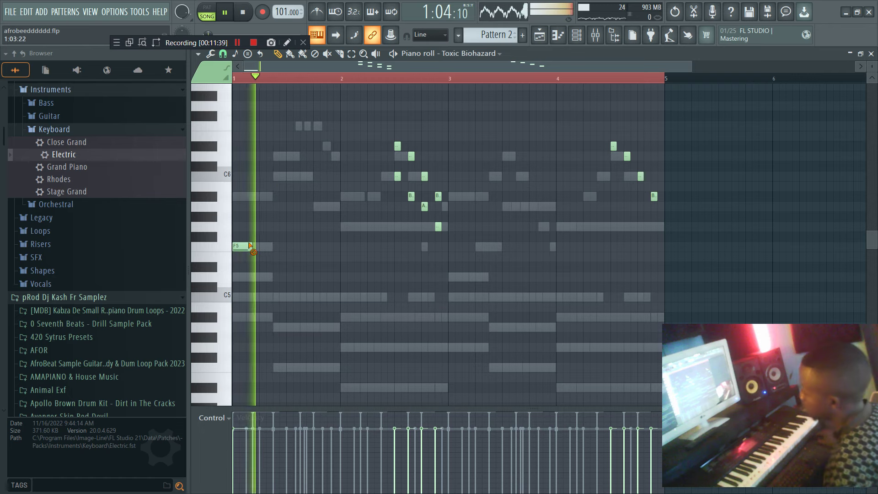
{"action": "left_click", "coordinate": [236, 196]}
{"action": "key", "text": "space"}
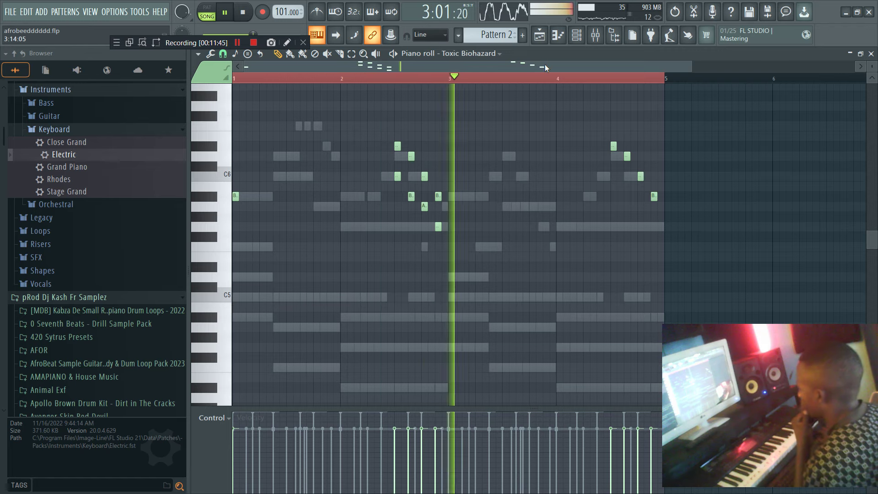
Step: Split Pattern 2 by channel into separate patterns in the playlist
{"action": "left_click", "coordinate": [578, 37]}
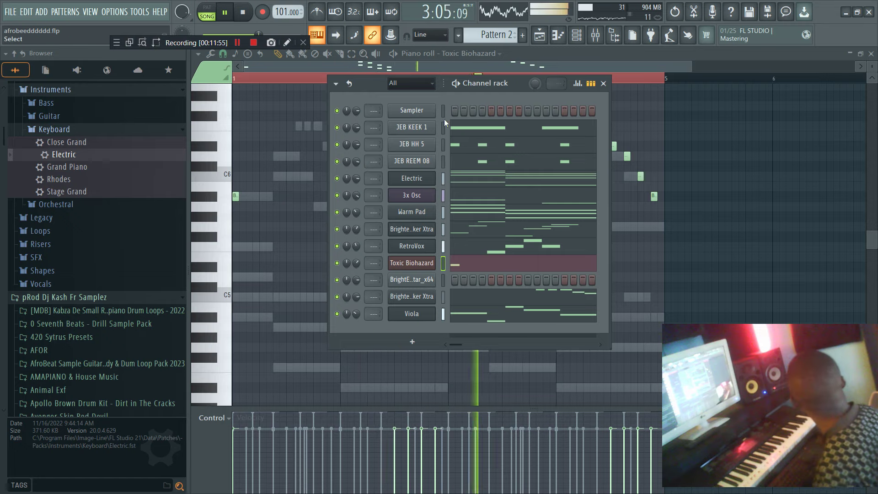
{"action": "left_click", "coordinate": [540, 41]}
{"action": "right_click", "coordinate": [226, 110]}
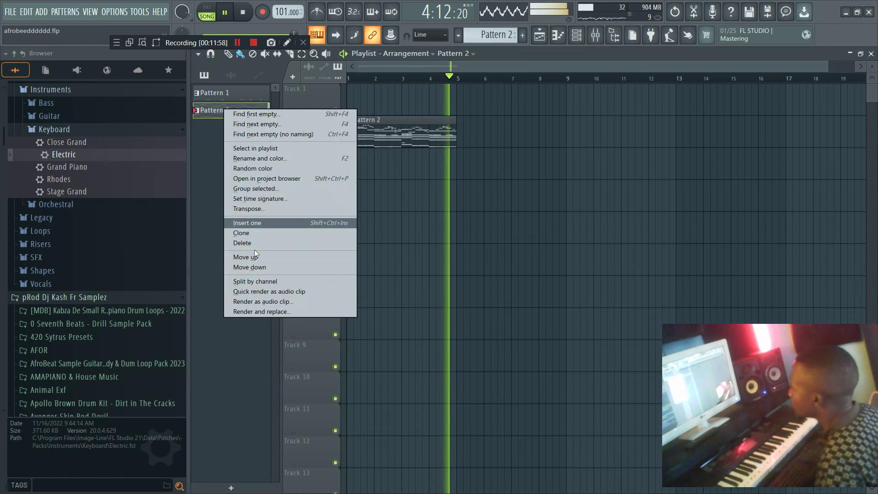
{"action": "left_click", "coordinate": [261, 281]}
Step: Place Pattern 1, JEB KEEK 1, JEB HH 5, JEB REEM 08, Electric and 3x Osc on tracks 1–6 at bar 1, repeating Pattern 1 through bar 4
{"action": "left_click_drag", "start_coordinate": [231, 197], "coordinate": [343, 188]}
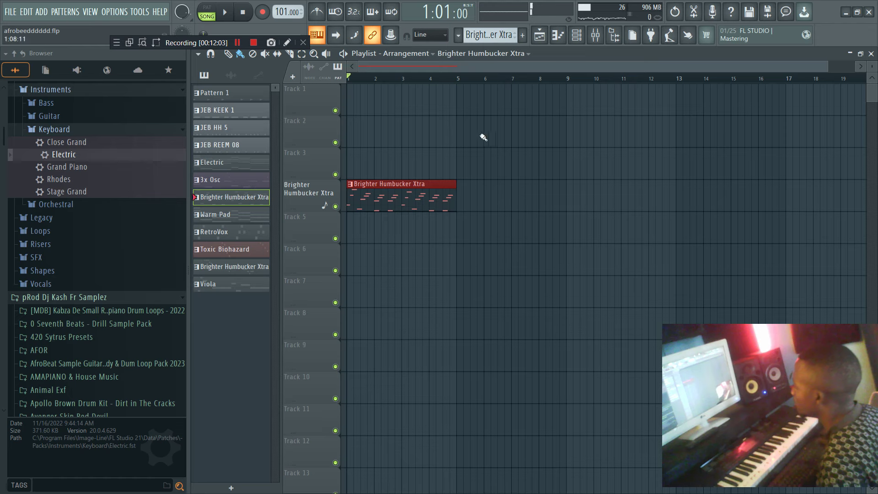
{"action": "left_click_drag", "start_coordinate": [232, 124], "coordinate": [409, 100]}
{"action": "left_click", "coordinate": [475, 108]}
{"action": "right_click", "coordinate": [484, 108]}
{"action": "left_click", "coordinate": [364, 99]}
{"action": "left_click", "coordinate": [415, 99]}
{"action": "left_click", "coordinate": [475, 101]}
{"action": "right_click", "coordinate": [476, 101]}
{"action": "left_click", "coordinate": [450, 104]}
{"action": "left_click_drag", "start_coordinate": [447, 107], "coordinate": [433, 106]}
Step: Place the patterns from Pattern 1 to Warm Pad, including Brighter Humbucker Xtra, on tracks 1–8 at bar 5
{"action": "left_click_drag", "start_coordinate": [230, 196], "coordinate": [231, 214]}
{"action": "left_click_drag", "start_coordinate": [243, 96], "coordinate": [459, 92]}
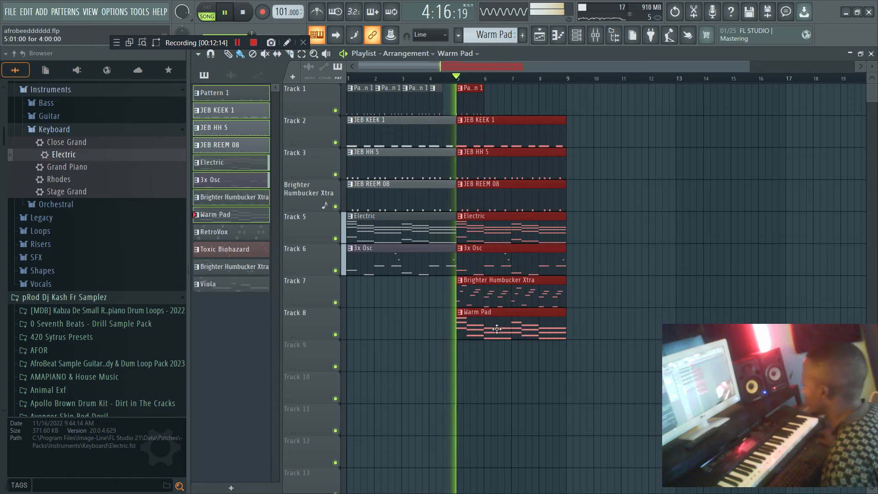
{"action": "left_click", "coordinate": [599, 226]}
{"action": "right_click", "coordinate": [604, 225]}
Step: Repeat Pattern 1 through bar 8 on track 1 and delete the Brighter Humbucker Xtra clip on track 7
{"action": "left_click", "coordinate": [471, 103]}
{"action": "left_click_drag", "start_coordinate": [507, 105], "coordinate": [499, 110]}
{"action": "right_click", "coordinate": [498, 287]}
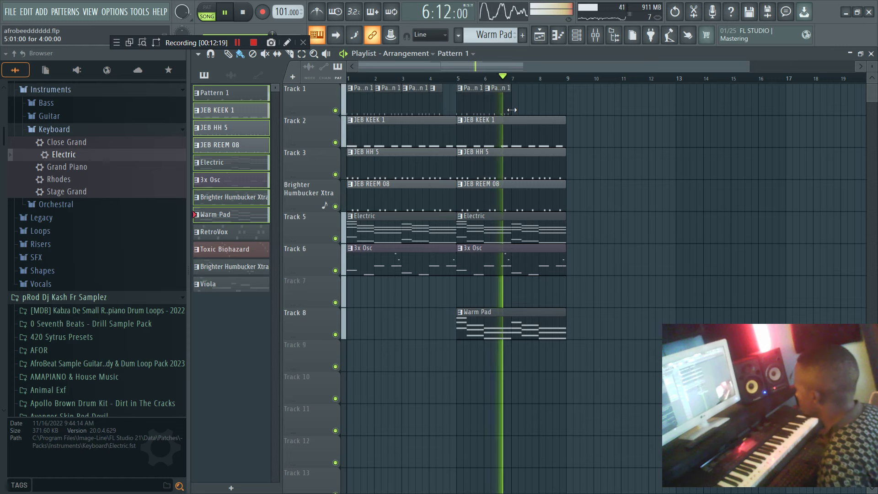
{"action": "left_click", "coordinate": [522, 104]}
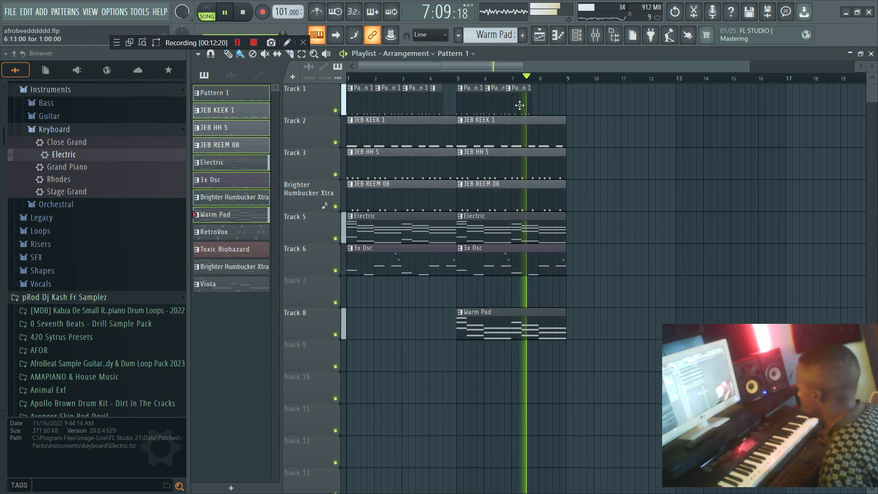
{"action": "left_click", "coordinate": [459, 78]}
{"action": "left_click", "coordinate": [547, 100]}
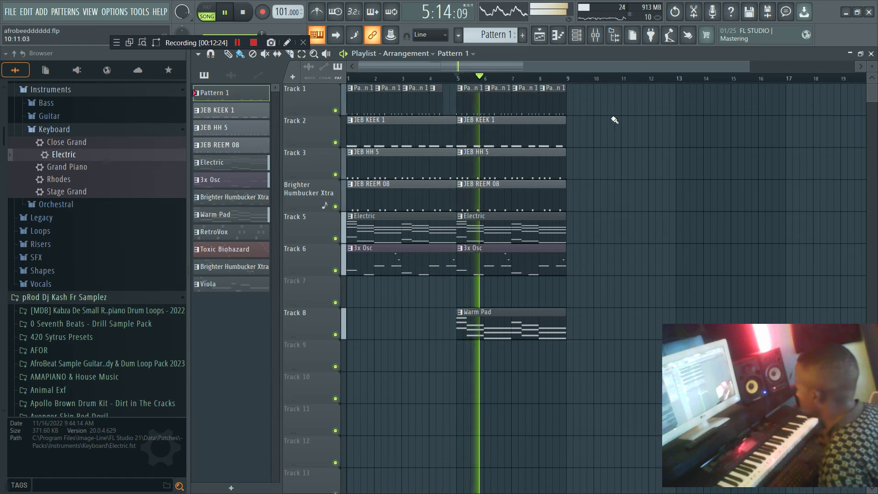
Step: Duplicate all clips of bars 5–8 to bar 9 and place RetroVox on track 7 at bar 9
{"action": "left_click", "coordinate": [619, 185]}
{"action": "right_click", "coordinate": [617, 184]}
{"action": "left_click_drag", "start_coordinate": [588, 370], "coordinate": [467, 85]}
{"action": "left_click_drag", "start_coordinate": [560, 107], "coordinate": [669, 108]}
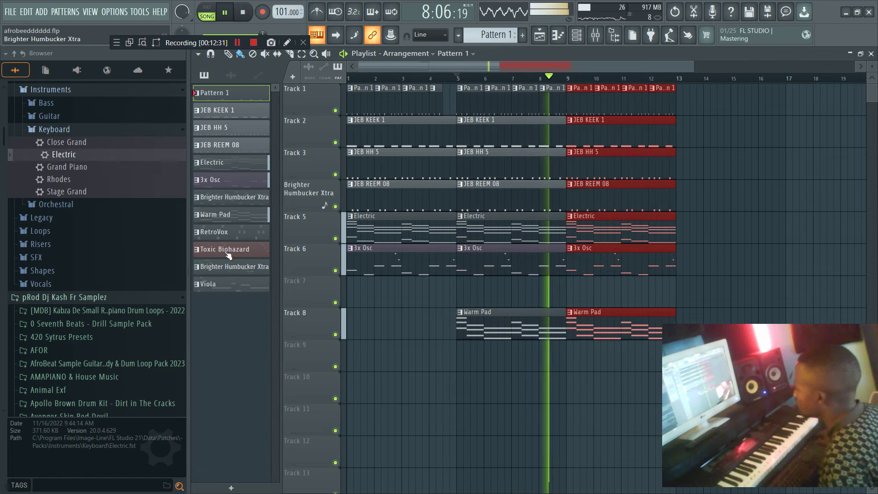
{"action": "left_click", "coordinate": [232, 235]}
{"action": "left_click", "coordinate": [569, 289]}
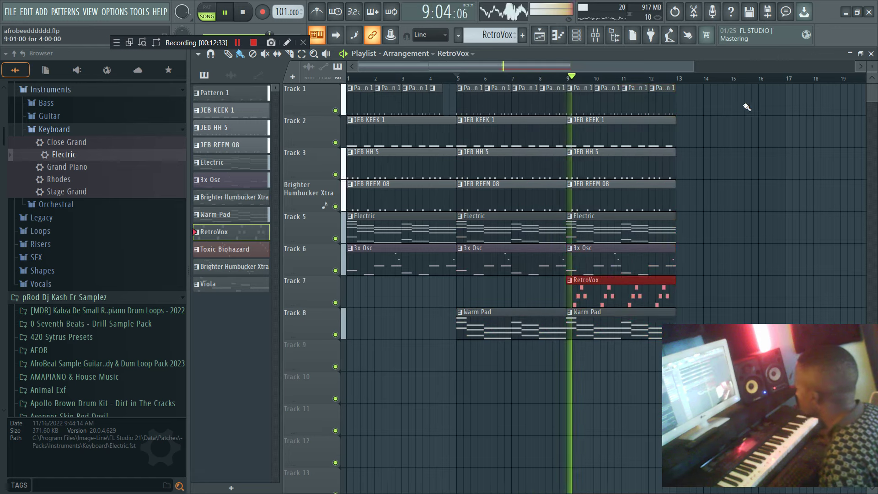
Step: Duplicate all clips of bars 9–12, including RetroVox, to bar 13
{"action": "left_click_drag", "start_coordinate": [760, 69], "coordinate": [776, 75]}
{"action": "left_click", "coordinate": [675, 124]}
{"action": "right_click", "coordinate": [685, 128]}
{"action": "left_click_drag", "start_coordinate": [605, 280], "coordinate": [526, 85]}
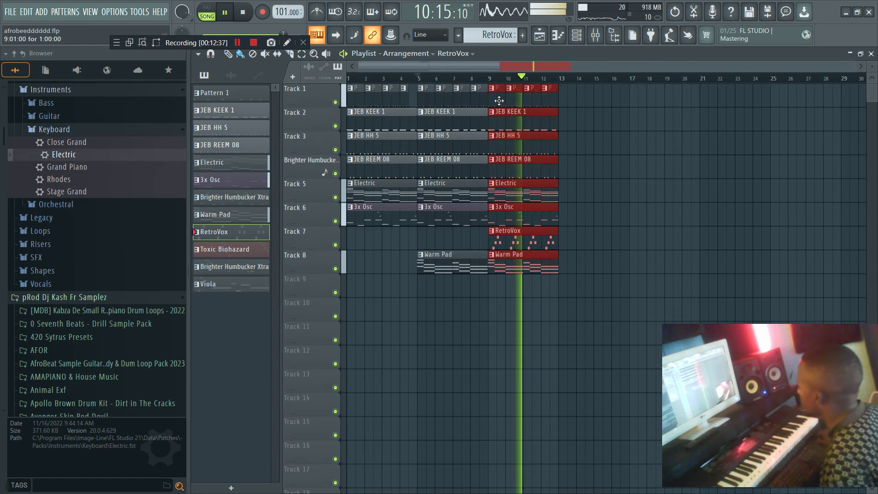
{"action": "key", "text": "ctrl+b"}
{"action": "left_click", "coordinate": [641, 123]}
{"action": "right_click", "coordinate": [641, 124]}
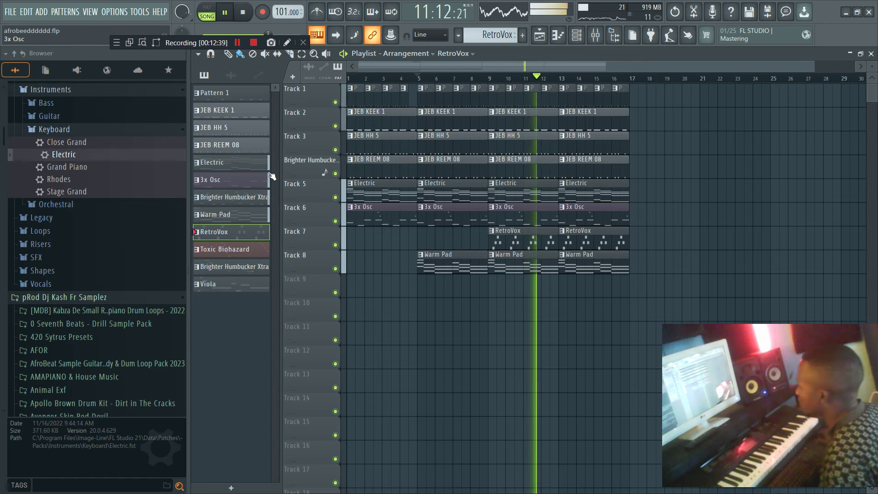
{"action": "left_click", "coordinate": [659, 176]}
{"action": "right_click", "coordinate": [669, 177]}
{"action": "right_click", "coordinate": [650, 165]}
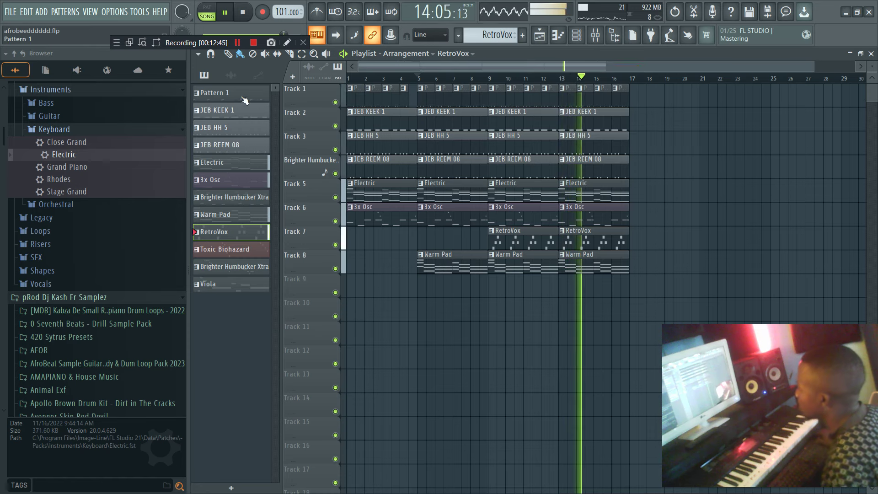
Step: Select every pattern from Viola up to Pattern 1 and place them on tracks 1–12 at bar 17
{"action": "left_click_drag", "start_coordinate": [245, 283], "coordinate": [232, 101]}
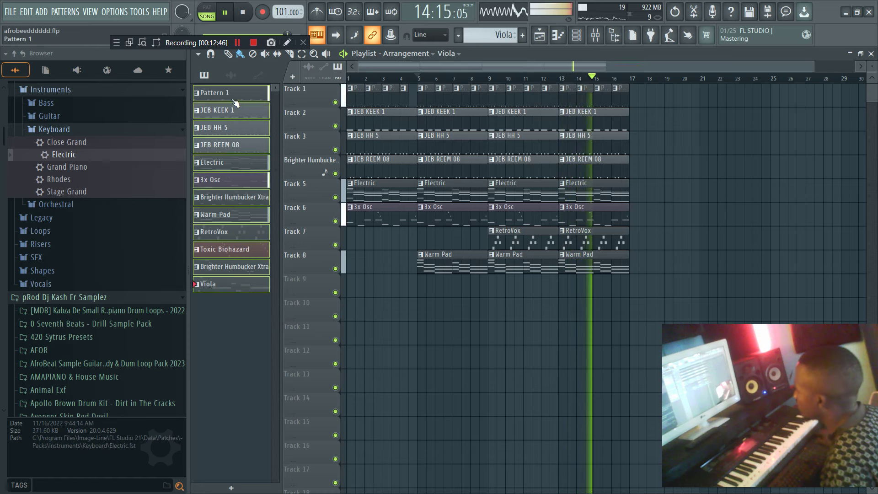
{"action": "left_click", "coordinate": [629, 88]}
{"action": "scroll", "coordinate": [697, 64], "scroll_direction": "right", "scroll_amount": 3}
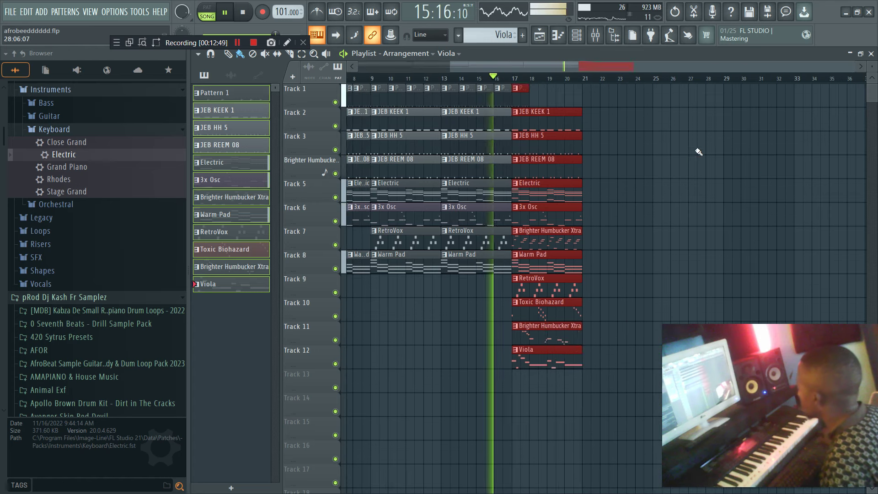
{"action": "left_click", "coordinate": [698, 159]}
{"action": "right_click", "coordinate": [706, 176]}
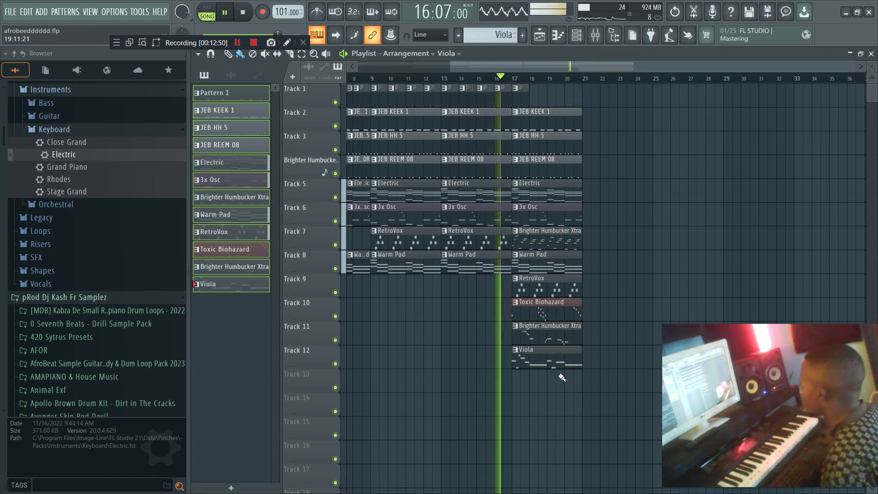
Step: Delete the Viola, Brighter Humbucker Xtra and Toxic Biohazard clips on tracks 10–12 at bar 17
{"action": "right_click", "coordinate": [556, 349]}
{"action": "right_click", "coordinate": [555, 334]}
{"action": "right_click", "coordinate": [557, 309]}
Step: Repeat Pattern 1 at bar 18 on track 1 and place Viola on track 10 at bar 17
{"action": "left_click_drag", "start_coordinate": [619, 306], "coordinate": [518, 97]}
{"action": "left_click", "coordinate": [569, 111], "text": "shift"}
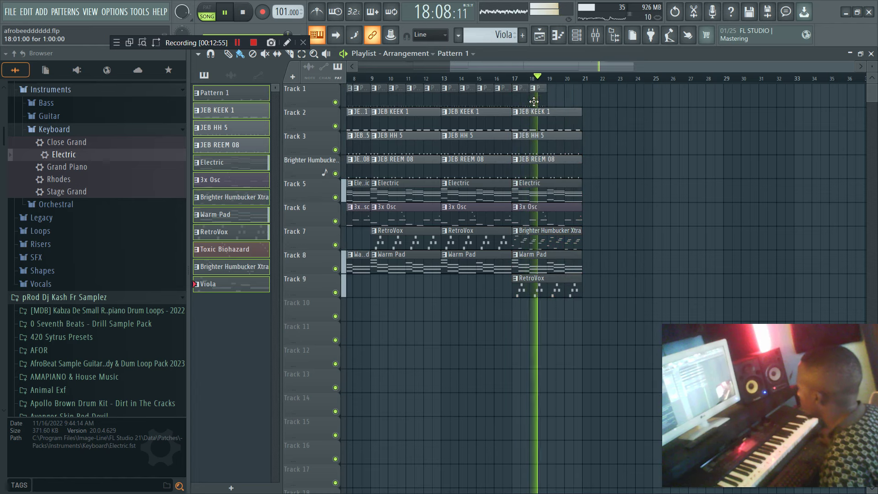
{"action": "left_click", "coordinate": [516, 81]}
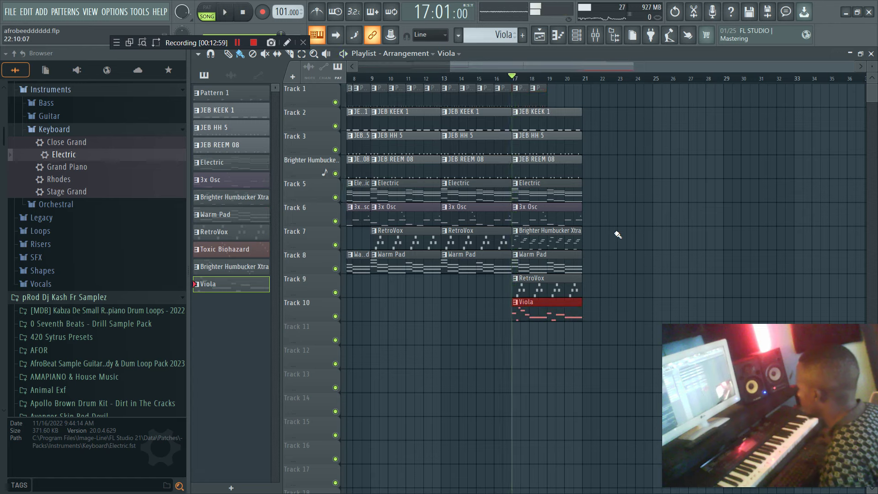
Step: Duplicate all clips of bars 17–20 to bar 21 and fill track 1 with Pattern 1 through bar 24
{"action": "left_click_drag", "start_coordinate": [638, 334], "coordinate": [517, 85]}
{"action": "key", "text": "ctrl+b"}
{"action": "key", "text": "ctrl+d"}
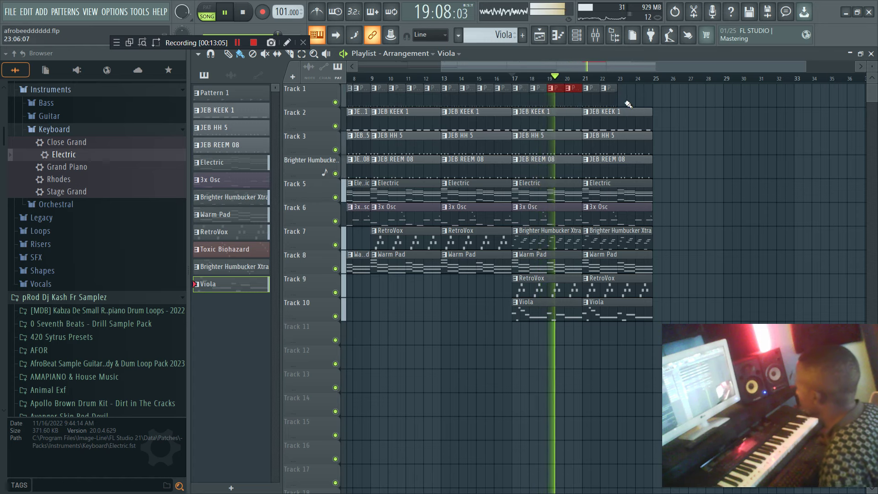
{"action": "left_click", "coordinate": [695, 110]}
{"action": "right_click", "coordinate": [695, 110]}
Step: Add the lower-listed Brighter Humbucker Xtra pattern on track 11 at bar 21
{"action": "left_click", "coordinate": [233, 197]}
{"action": "left_click", "coordinate": [587, 335]}
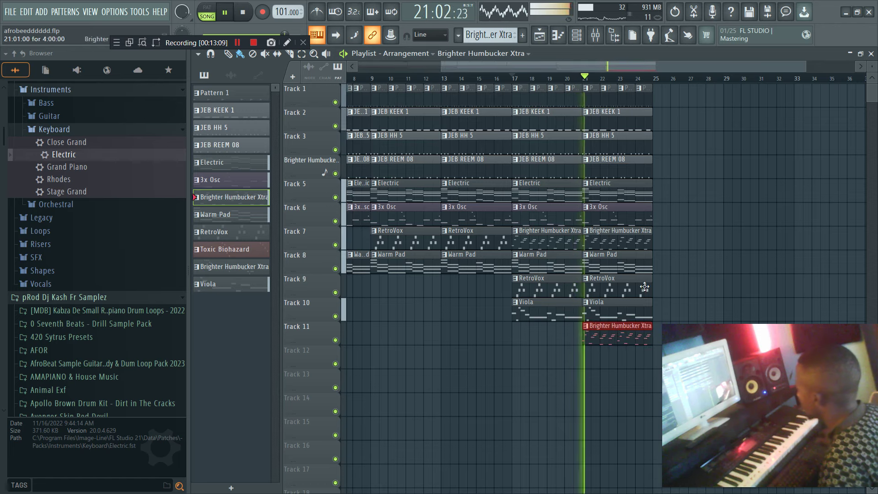
{"action": "left_click_drag", "start_coordinate": [805, 67], "coordinate": [869, 69]}
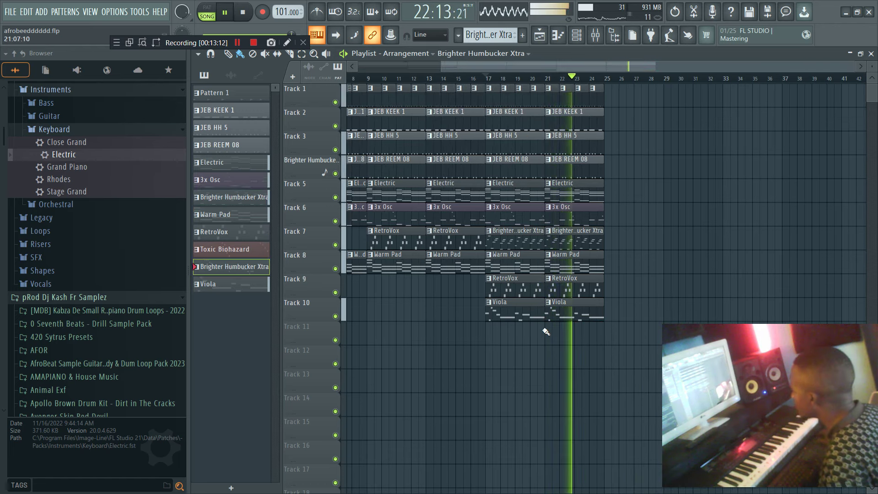
Step: Duplicate all clips of bars 21–24 to bar 25 and place Toxic Biohazard on track 12 at bar 25
{"action": "left_click_drag", "start_coordinate": [618, 459], "coordinate": [556, 106]}
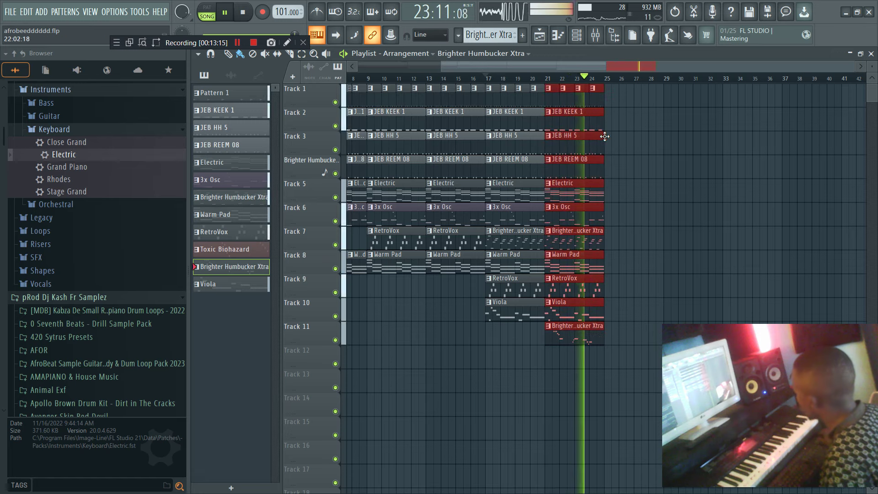
{"action": "key", "text": "ctrl+b"}
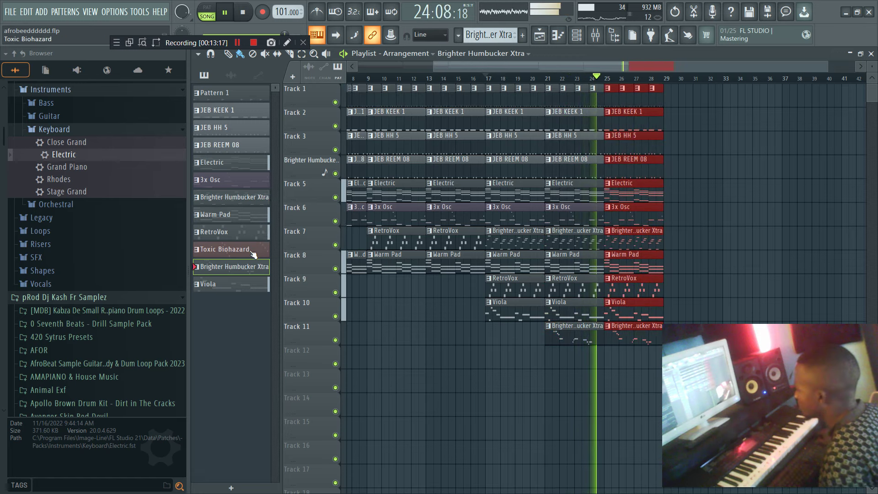
{"action": "left_click", "coordinate": [610, 356]}
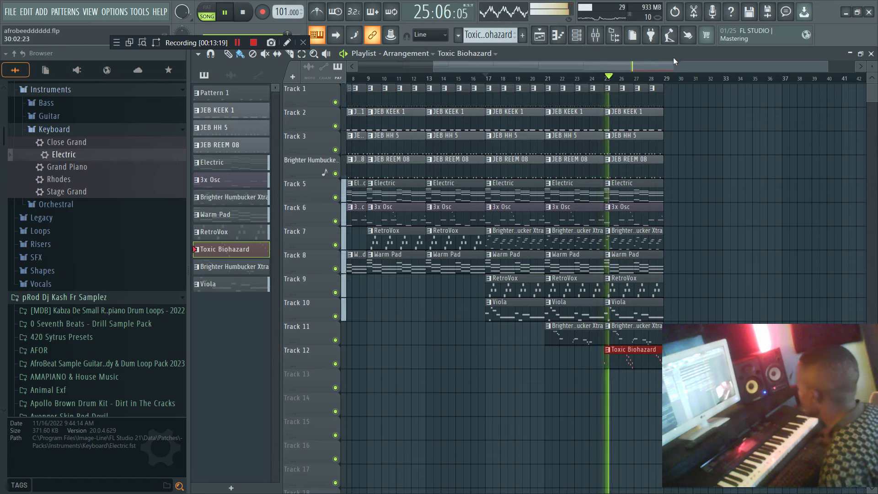
Step: Duplicate all clips of bars 25–28, including Toxic Biohazard, to bar 29
{"action": "left_click_drag", "start_coordinate": [672, 66], "coordinate": [748, 72]}
{"action": "left_click", "coordinate": [617, 134]}
{"action": "right_click", "coordinate": [617, 134]}
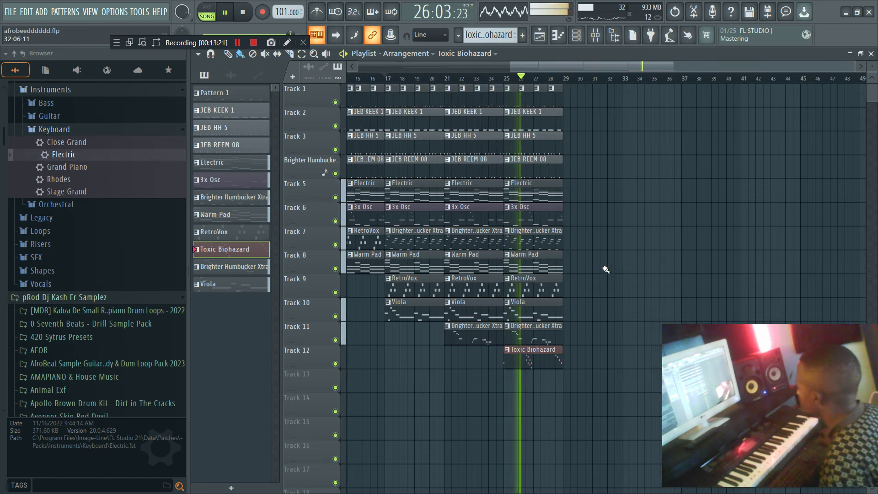
{"action": "left_click_drag", "start_coordinate": [546, 221], "coordinate": [507, 85]}
{"action": "key", "text": "ctrl+b"}
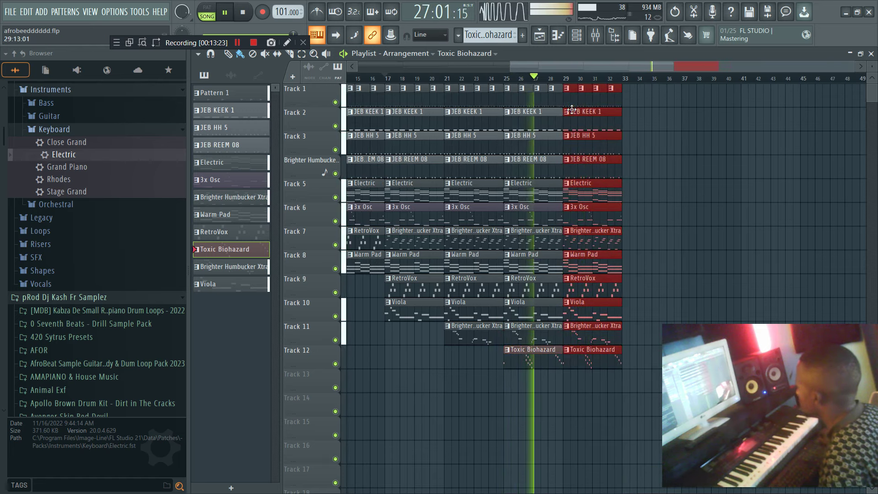
{"action": "left_click_drag", "start_coordinate": [497, 67], "coordinate": [277, 106]}
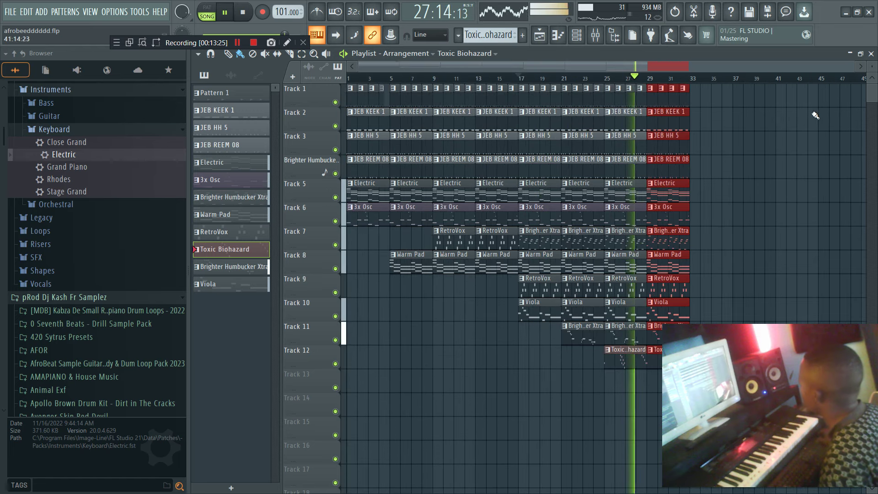
{"action": "left_click", "coordinate": [804, 165]}
{"action": "right_click", "coordinate": [804, 166]}
Step: Shorten the last JEB KEEK 1, JEB HH 5 and JEB REEM 08 clips together so they end at bar 32
{"action": "scroll", "coordinate": [648, 242], "scroll_direction": "down", "scroll_amount": 2}
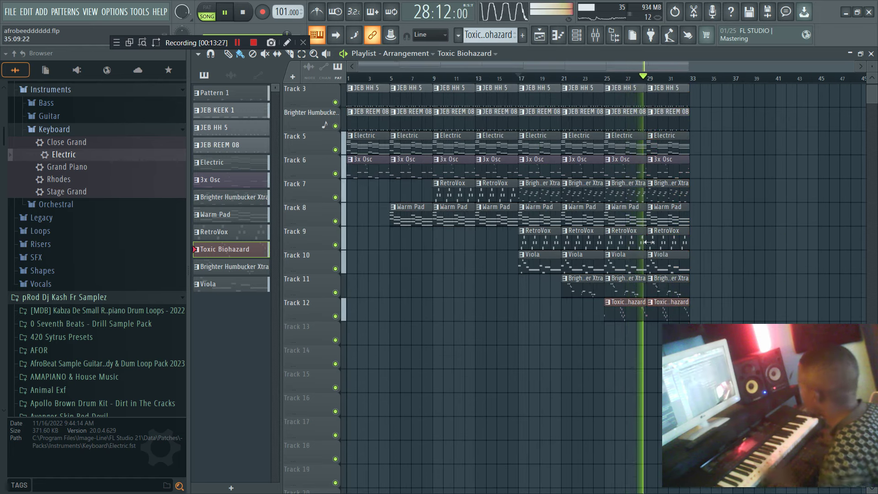
{"action": "scroll", "coordinate": [697, 65], "scroll_direction": "right", "scroll_amount": 4}
{"action": "scroll", "coordinate": [700, 129], "scroll_direction": "up", "scroll_amount": 2}
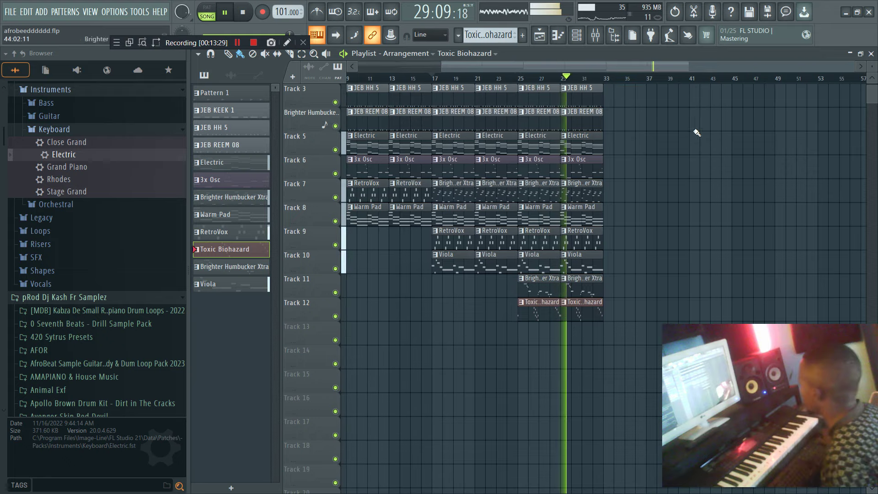
{"action": "left_click_drag", "start_coordinate": [615, 173], "coordinate": [598, 112]}
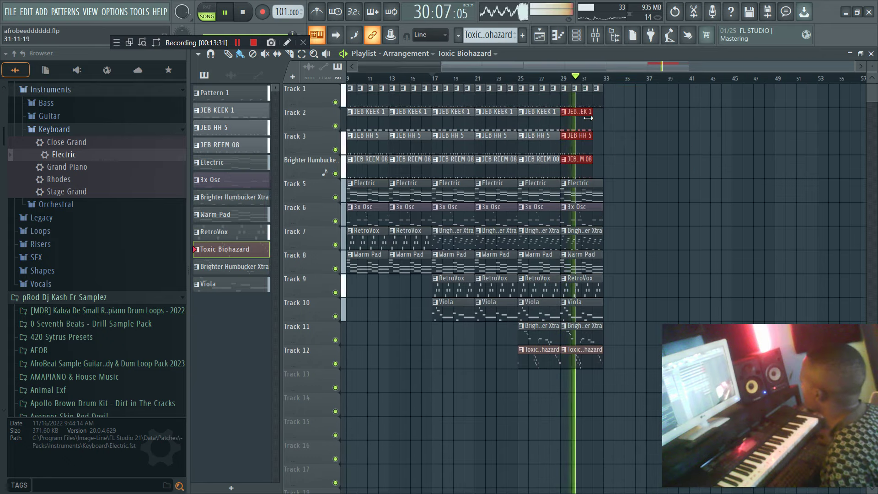
{"action": "left_click_drag", "start_coordinate": [443, 67], "coordinate": [359, 67]}
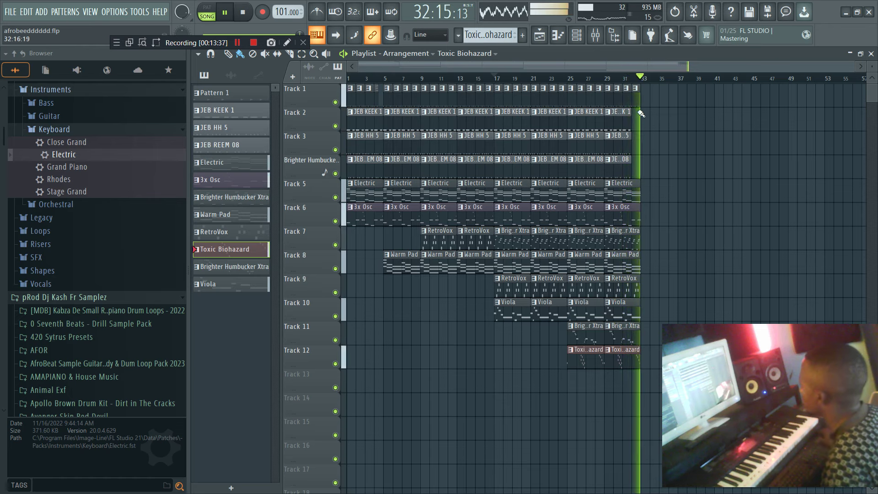
Step: Solo track 1, open Pattern 1 and remove all its JEB KEEK 1 and JEB REEM 08 steps
{"action": "right_click", "coordinate": [335, 102]}
{"action": "double_click", "coordinate": [537, 101]}
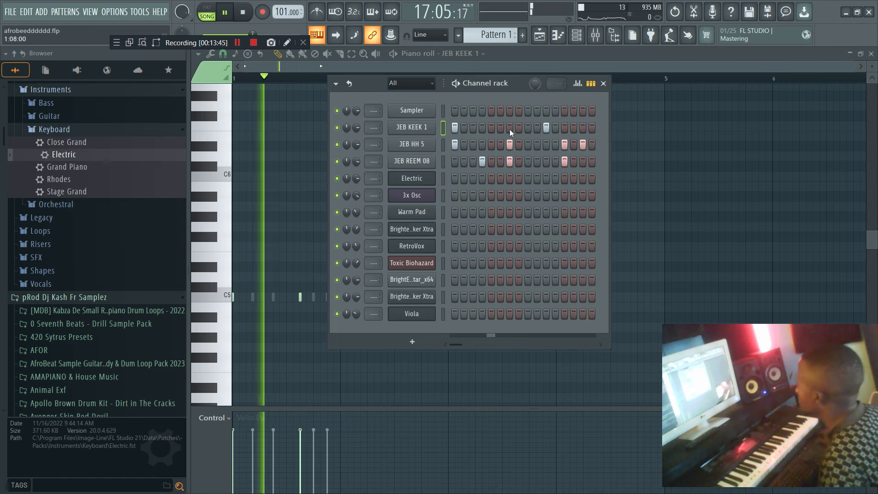
{"action": "right_click", "coordinate": [452, 131]}
{"action": "right_click", "coordinate": [546, 130]}
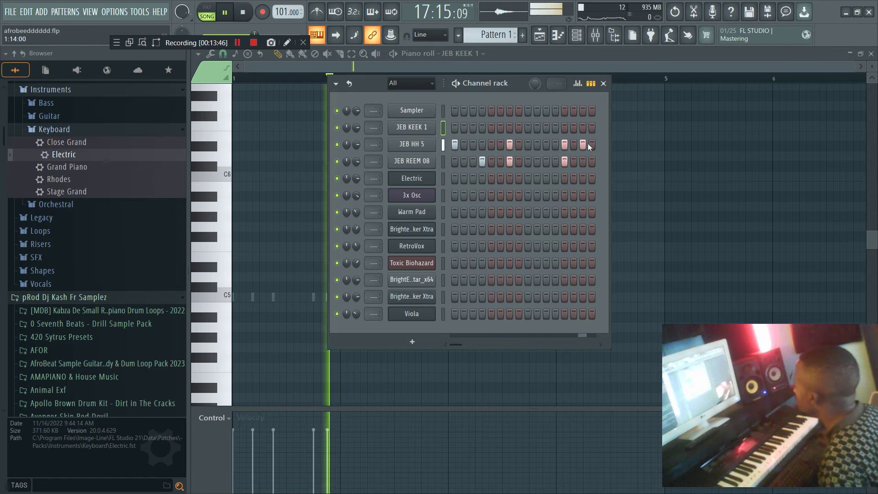
{"action": "right_click", "coordinate": [482, 161]}
{"action": "right_click", "coordinate": [510, 161]}
{"action": "right_click", "coordinate": [564, 161]}
Step: Add JEB HH 5 hits on steps 5, 9 and 11 of Pattern 1 and return to the playlist
{"action": "left_click", "coordinate": [491, 145]}
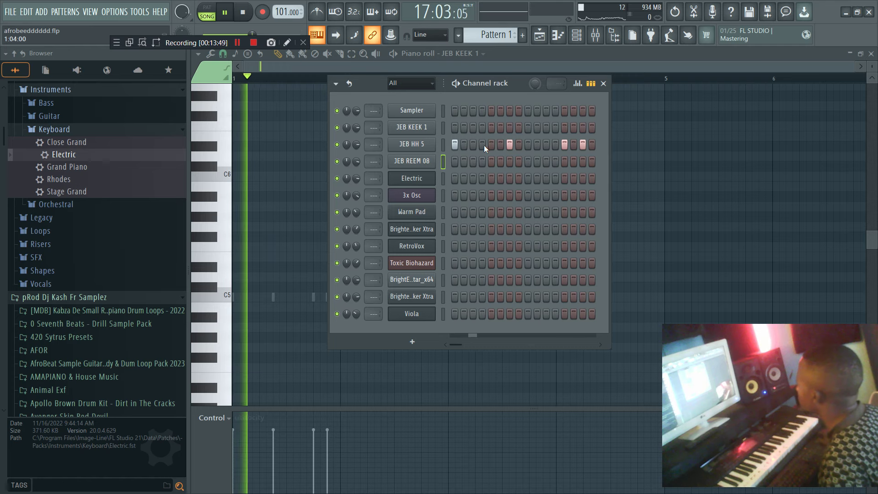
{"action": "left_click", "coordinate": [530, 145]}
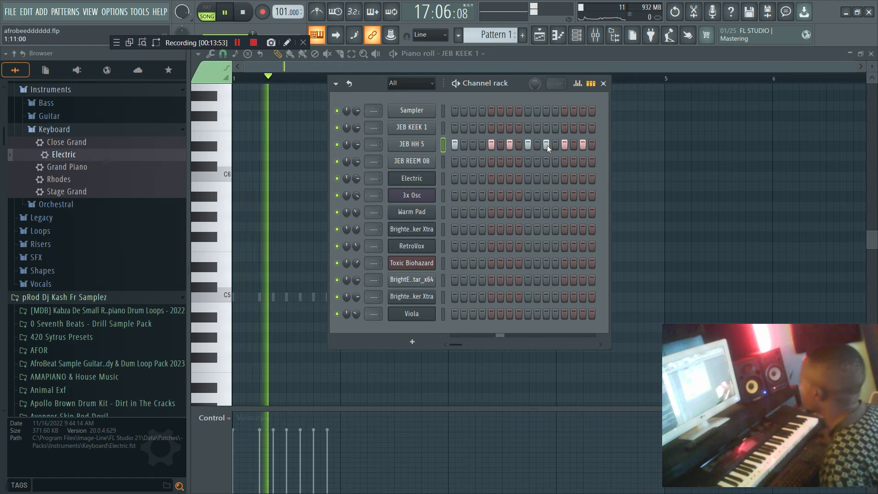
{"action": "left_click", "coordinate": [539, 35]}
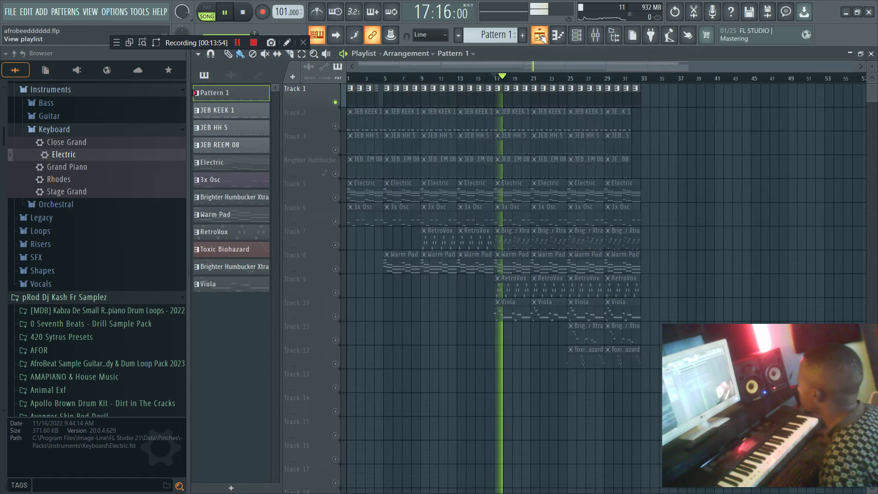
Step: Unsolo track 1, then remove the JEB HH 5 hits on steps 5 and 9 of Pattern 1 and add one on step 7
{"action": "left_click", "coordinate": [335, 103], "text": "ctrl"}
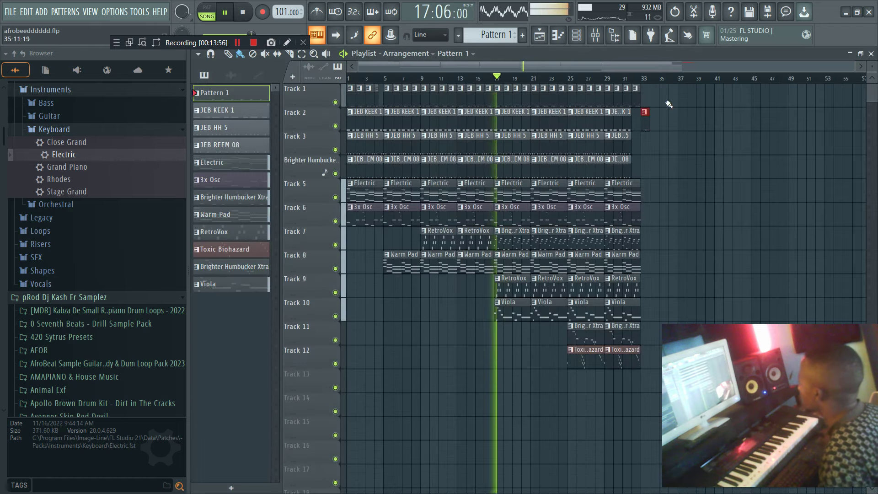
{"action": "left_click", "coordinate": [577, 36]}
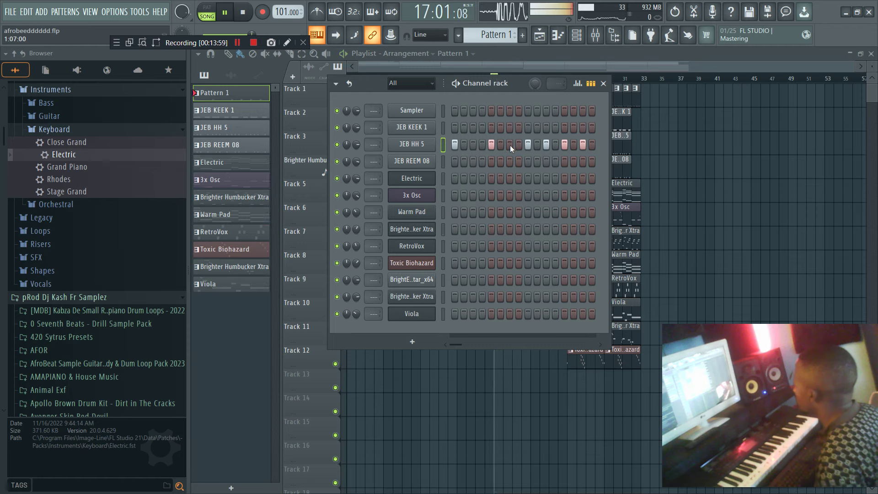
{"action": "right_click", "coordinate": [527, 146]}
{"action": "right_click", "coordinate": [492, 145]}
{"action": "left_click", "coordinate": [510, 147]}
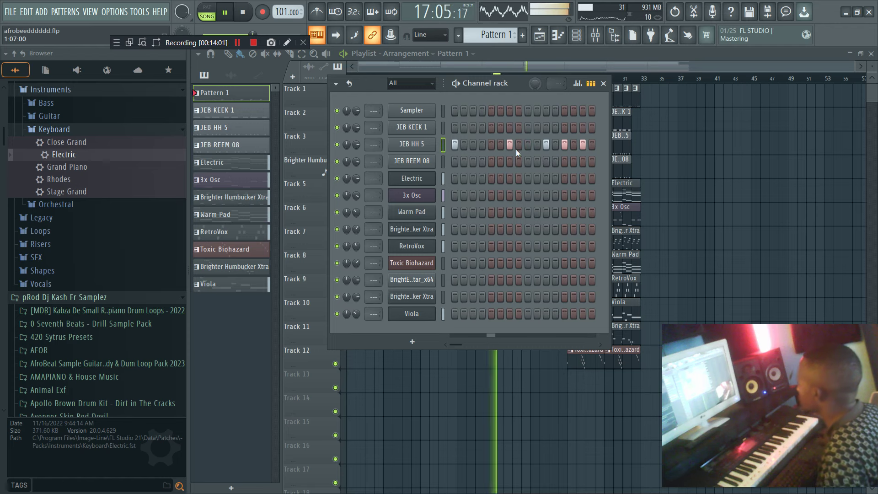
{"action": "left_click", "coordinate": [603, 84]}
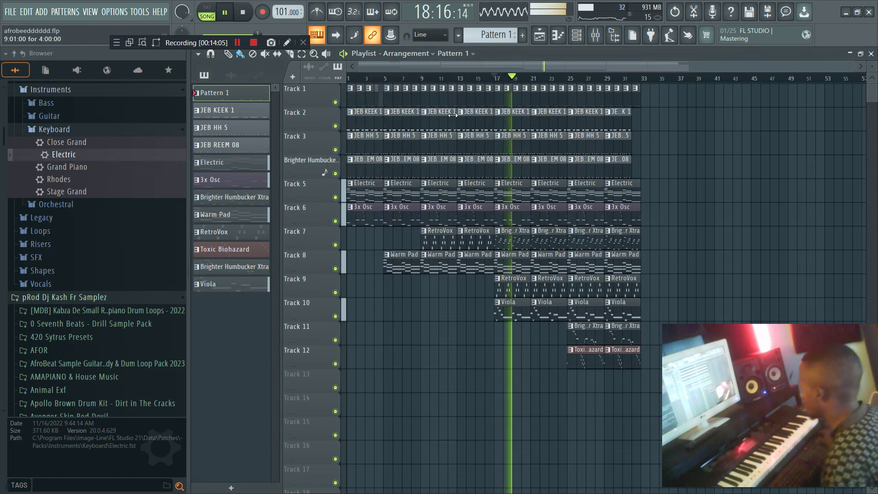
Step: Shorten the fourth JEB KEEK 1 clip to end at bar 16, and give all patterns in the picker random colors
{"action": "left_click_drag", "start_coordinate": [494, 118], "coordinate": [484, 118]}
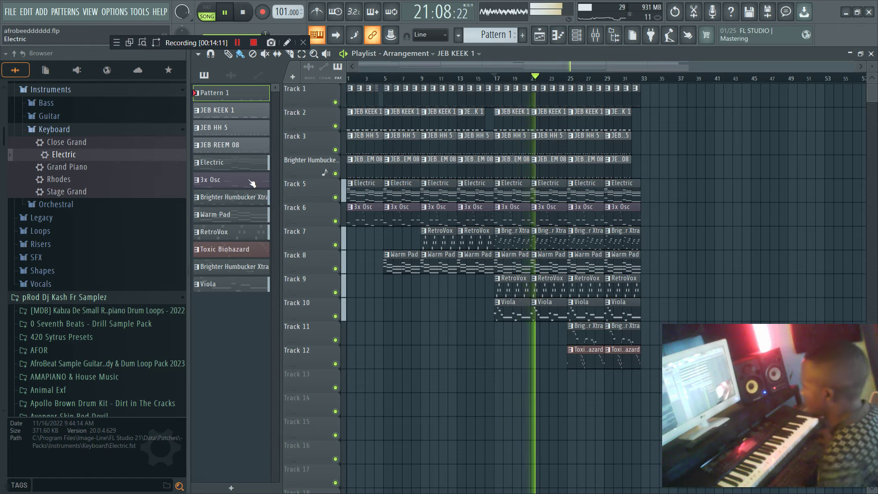
{"action": "left_click", "coordinate": [227, 284]}
{"action": "right_click", "coordinate": [232, 166]}
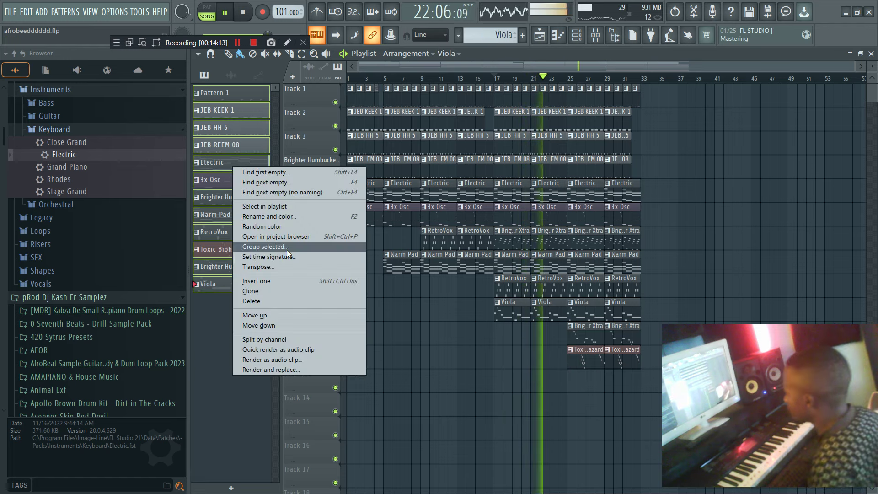
{"action": "left_click", "coordinate": [289, 227]}
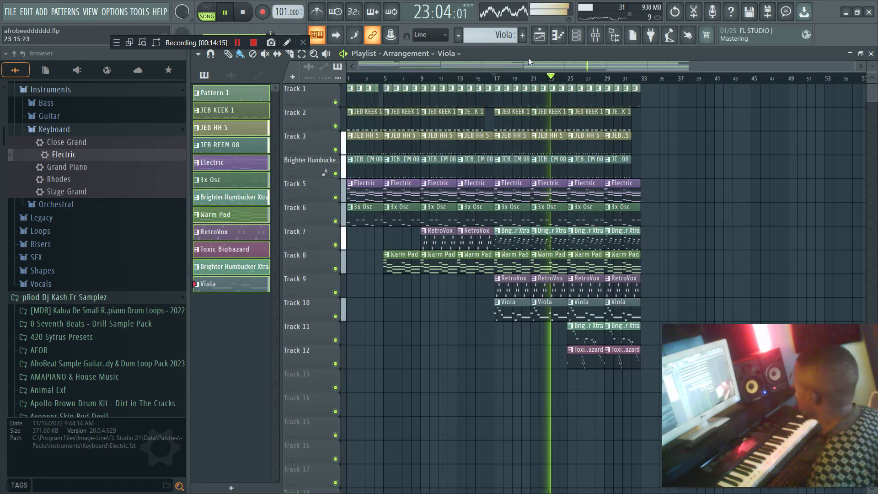
{"action": "left_click_drag", "start_coordinate": [528, 65], "coordinate": [680, 96]}
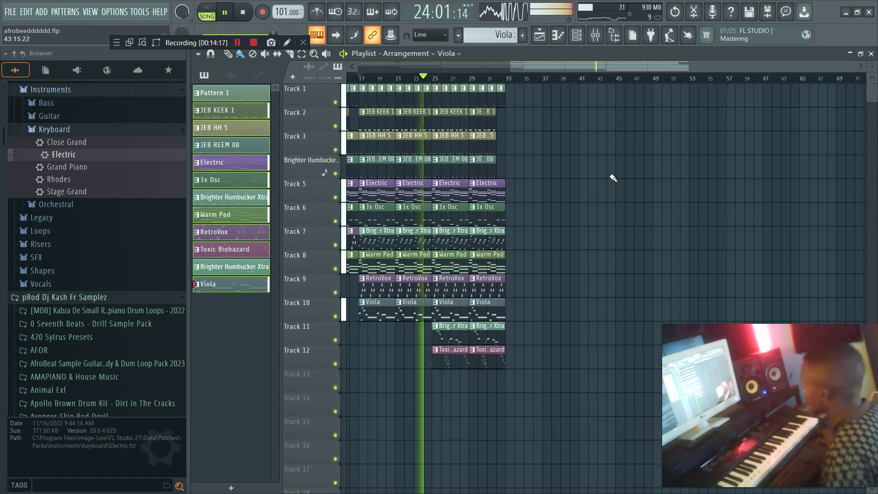
{"action": "left_click", "coordinate": [427, 102]}
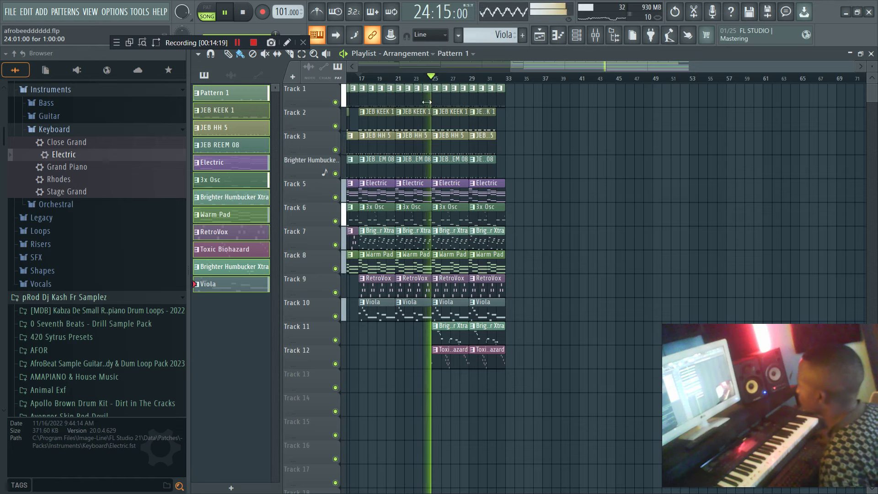
{"action": "left_click_drag", "start_coordinate": [513, 70], "coordinate": [259, 94]}
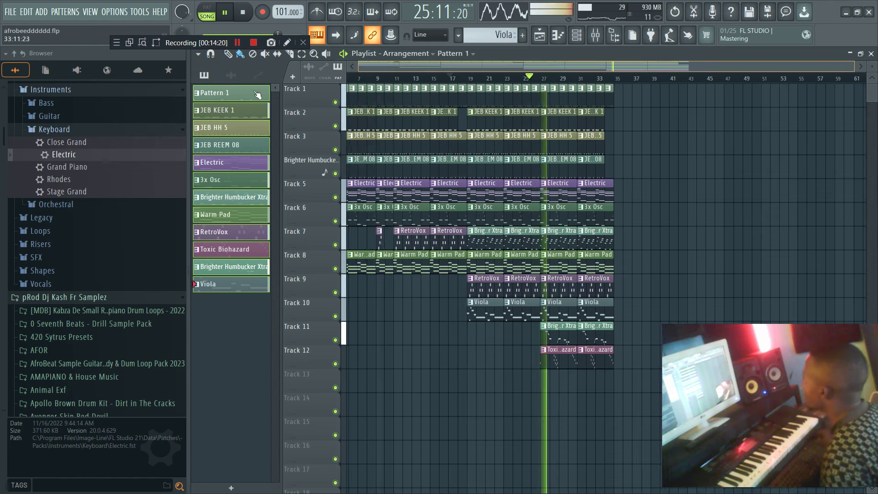
{"action": "left_click", "coordinate": [720, 109]}
{"action": "right_click", "coordinate": [719, 112]}
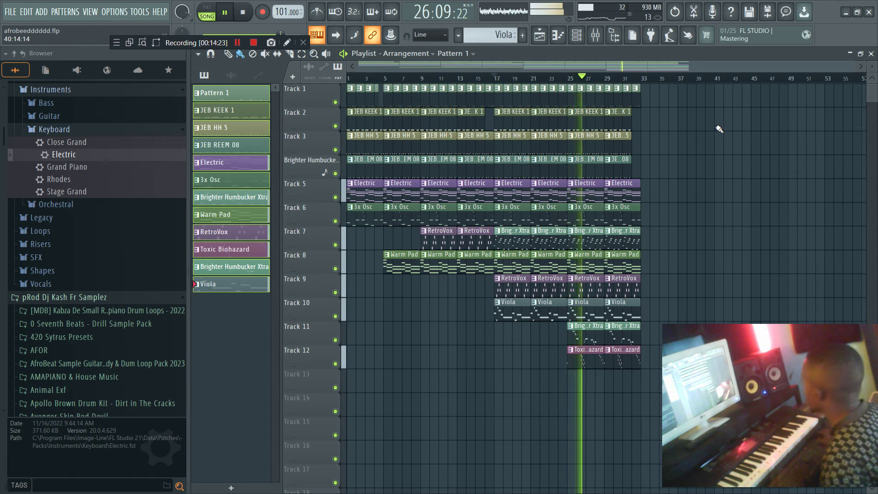
{"action": "left_click_drag", "start_coordinate": [718, 123], "coordinate": [732, 117]}
{"action": "right_click", "coordinate": [728, 116]}
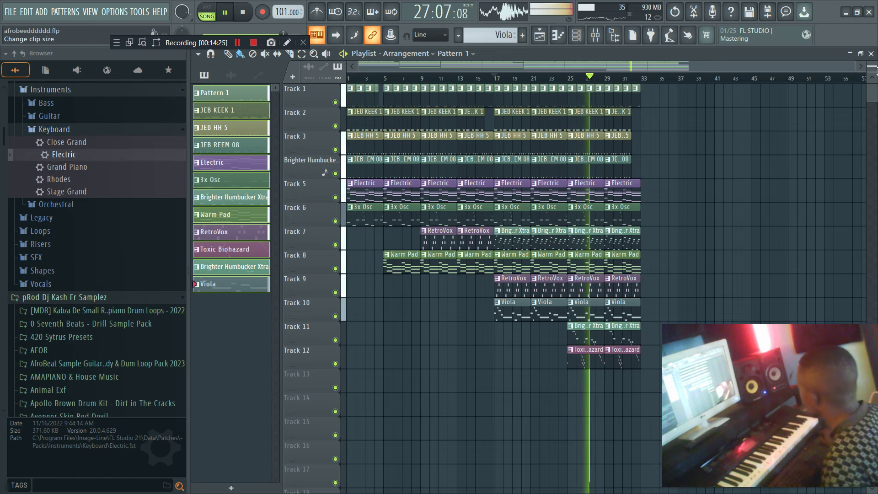
Step: Duplicate all clips of bars 5–32 to bar 33 and delete the copied 3x Osc clip at bar 33
{"action": "scroll", "coordinate": [616, 86], "scroll_direction": "down", "scroll_amount": 2}
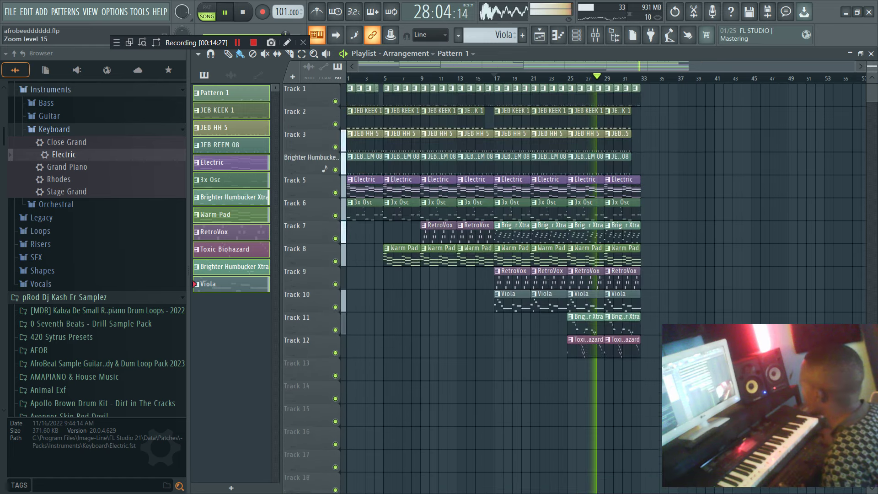
{"action": "left_click_drag", "start_coordinate": [620, 67], "coordinate": [705, 71]}
{"action": "left_click_drag", "start_coordinate": [634, 358], "coordinate": [385, 59]}
{"action": "left_click_drag", "start_coordinate": [395, 119], "coordinate": [656, 105]}
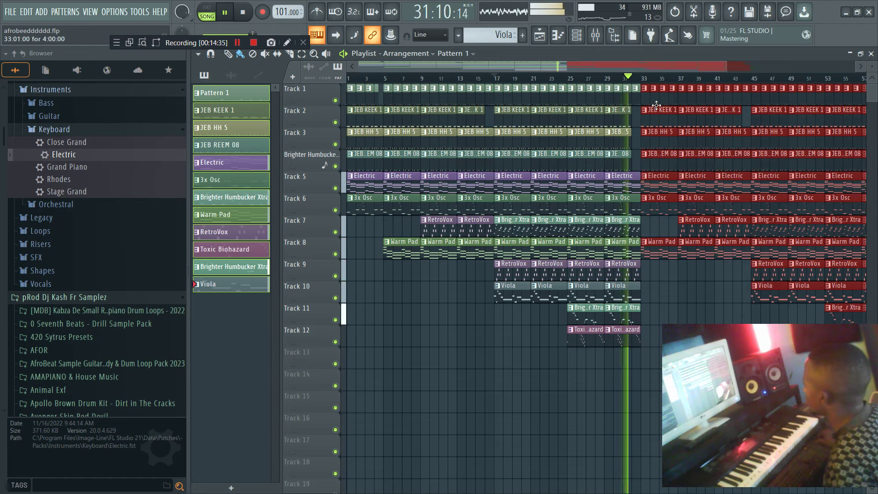
{"action": "left_click_drag", "start_coordinate": [728, 66], "coordinate": [854, 68]}
{"action": "left_click", "coordinate": [802, 87], "text": "ctrl"}
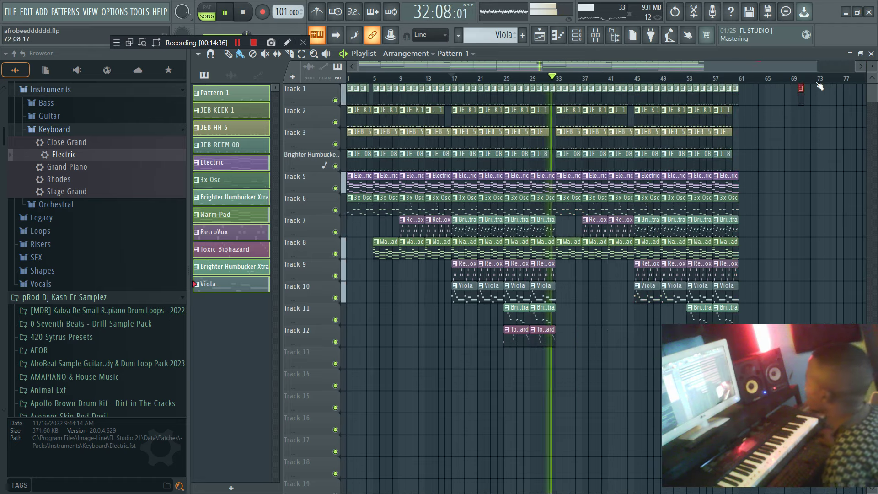
{"action": "right_click", "coordinate": [579, 198]}
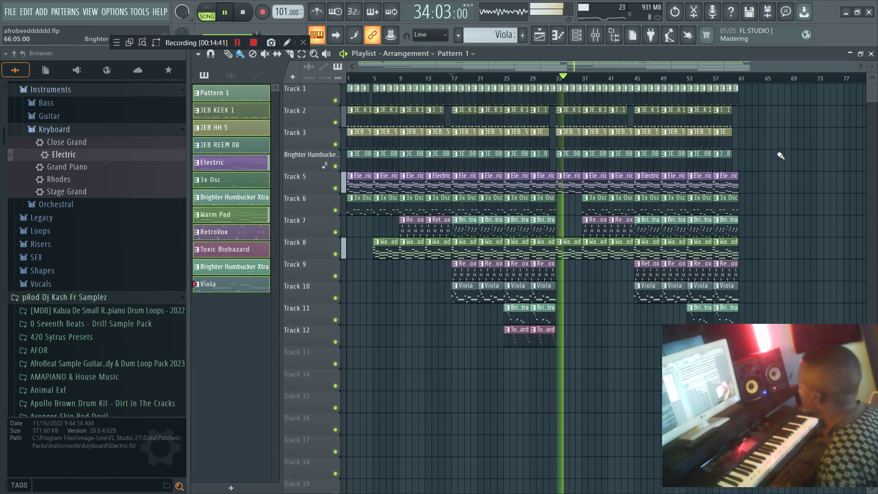
Step: Route all channels to their own mixer tracks, starting with Sampler on track 1, and check the levels in the mixer
{"action": "left_click", "coordinate": [576, 39]}
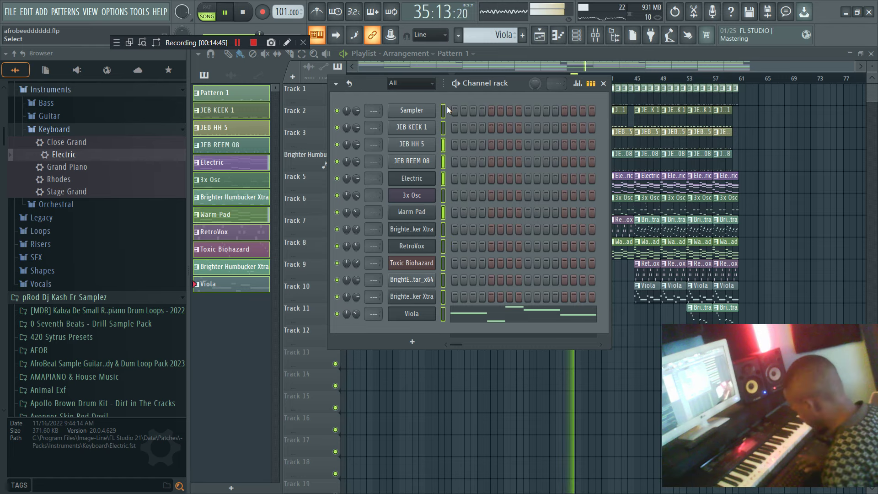
{"action": "key", "text": "F9"}
{"action": "left_click", "coordinate": [312, 211]}
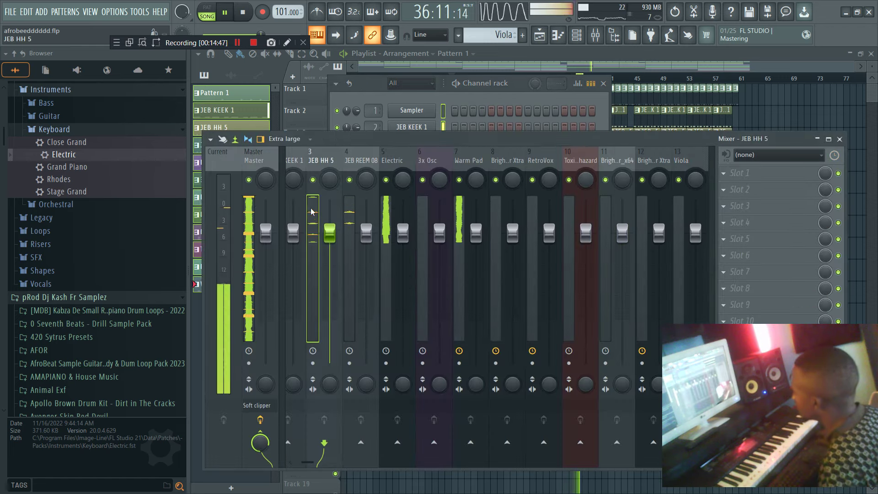
{"action": "left_click", "coordinate": [253, 218]}
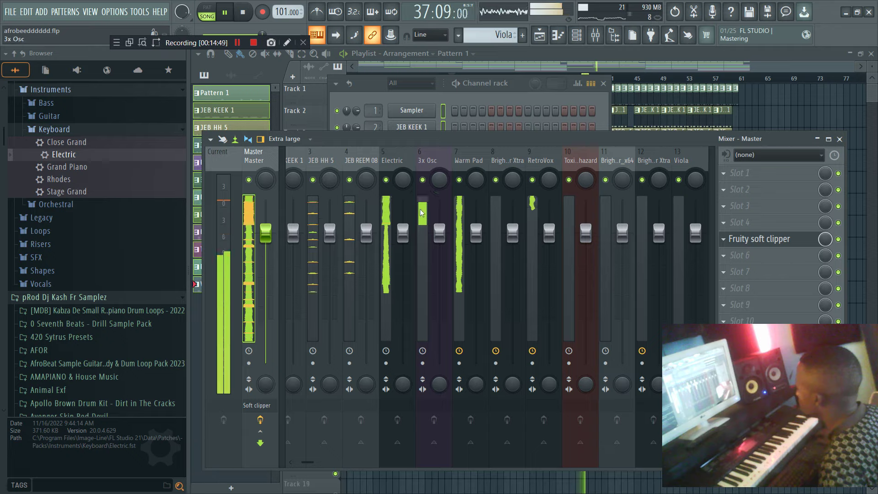
Step: Cut the Warm Pad's low frequencies with Fruity Parametric EQ 2 in mixer slot 3, and lower its fader to -0.6 dB
{"action": "left_click", "coordinate": [475, 206]}
{"action": "left_click", "coordinate": [723, 206]}
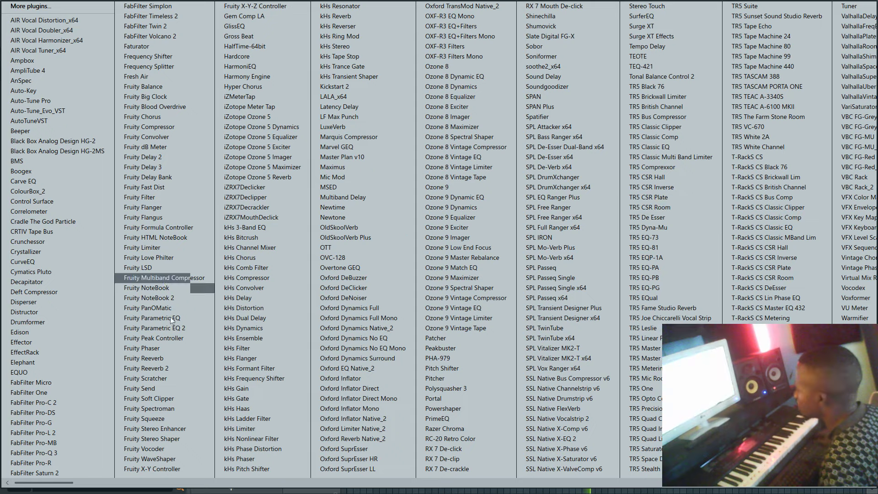
{"action": "left_click", "coordinate": [180, 329]}
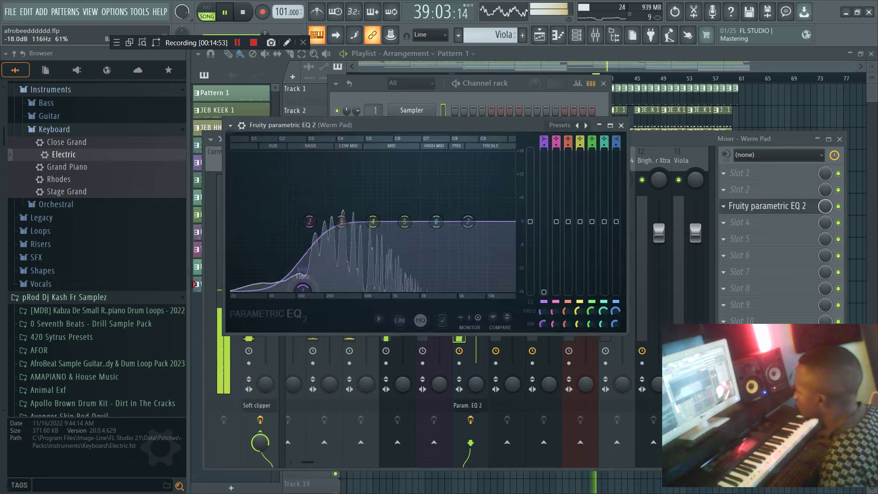
{"action": "left_click_drag", "start_coordinate": [341, 224], "coordinate": [341, 227]}
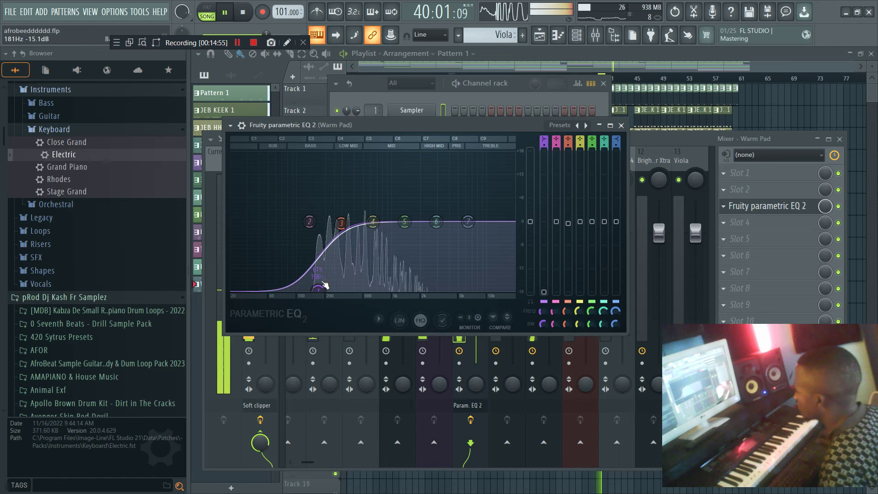
{"action": "left_click", "coordinate": [631, 157]}
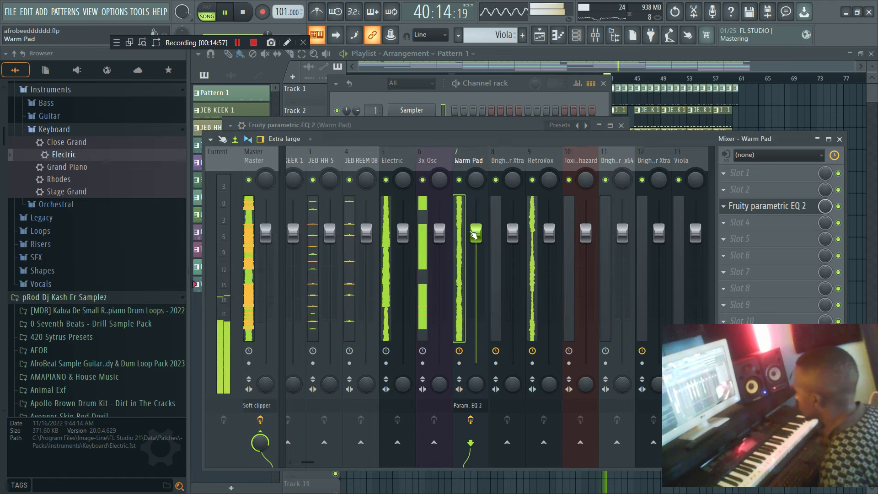
Step: Load Fruity Blood Overdrive into slot 3 of the 3x Osc mixer track
{"action": "left_click", "coordinate": [435, 217]}
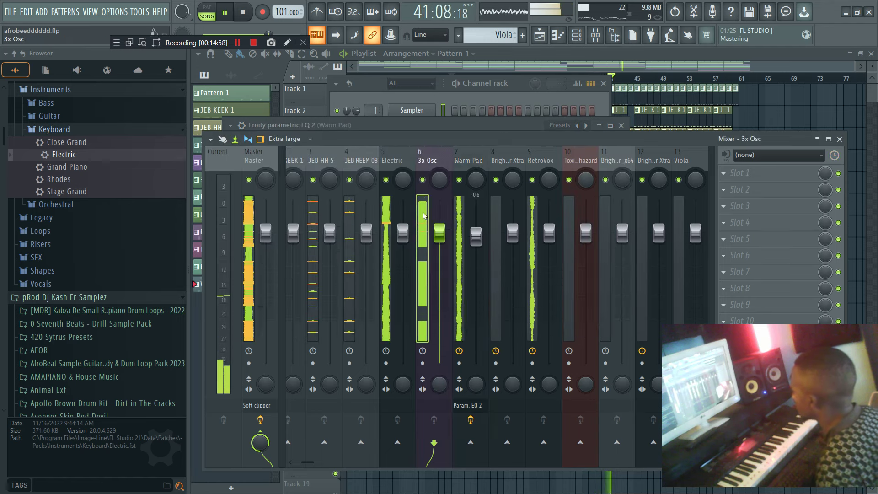
{"action": "left_click", "coordinate": [737, 207]}
{"action": "left_click", "coordinate": [156, 107]}
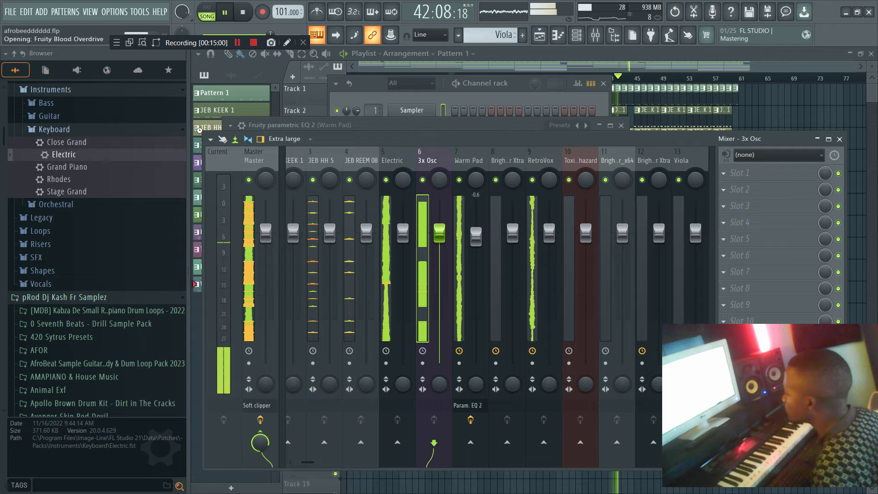
Step: Add Fruity Parametric EQ 2 in slot 2 of the 3x Osc mixer track and set the track's fader to 0 dB
{"action": "left_click", "coordinate": [749, 185]}
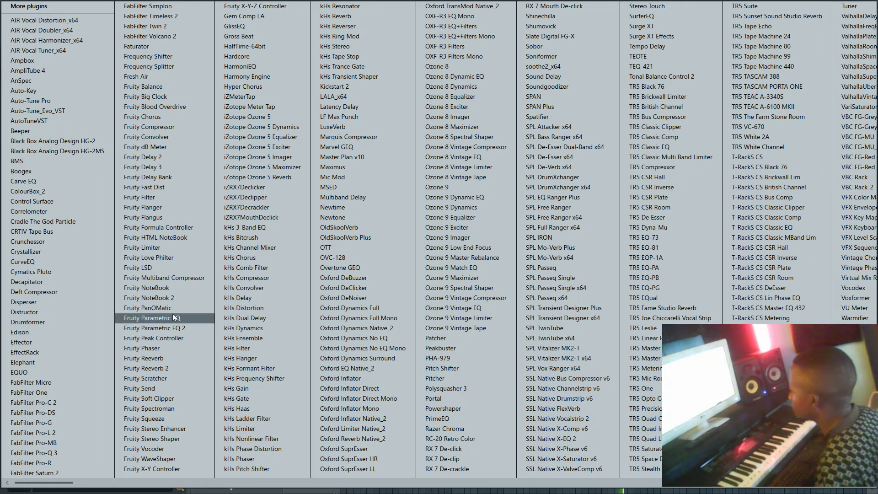
{"action": "left_click", "coordinate": [176, 323]}
{"action": "left_click_drag", "start_coordinate": [544, 295], "coordinate": [464, 359]}
{"action": "left_click", "coordinate": [589, 139]}
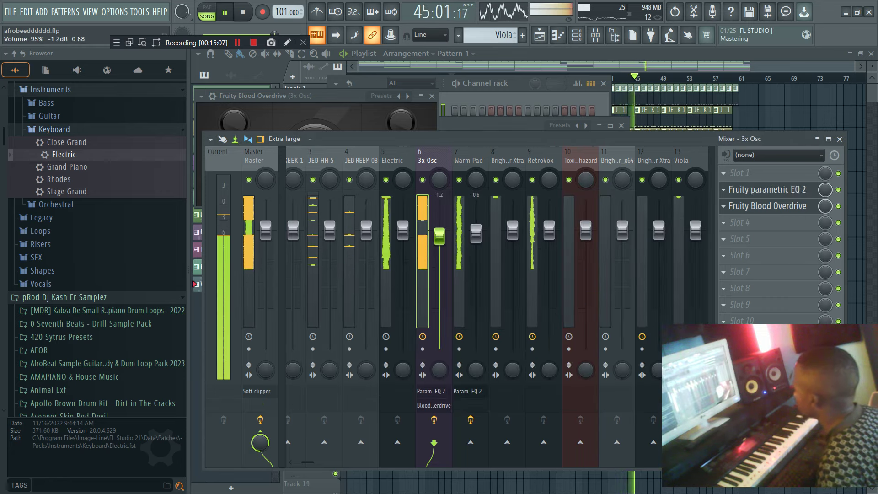
{"action": "left_click_drag", "start_coordinate": [441, 243], "coordinate": [445, 234]}
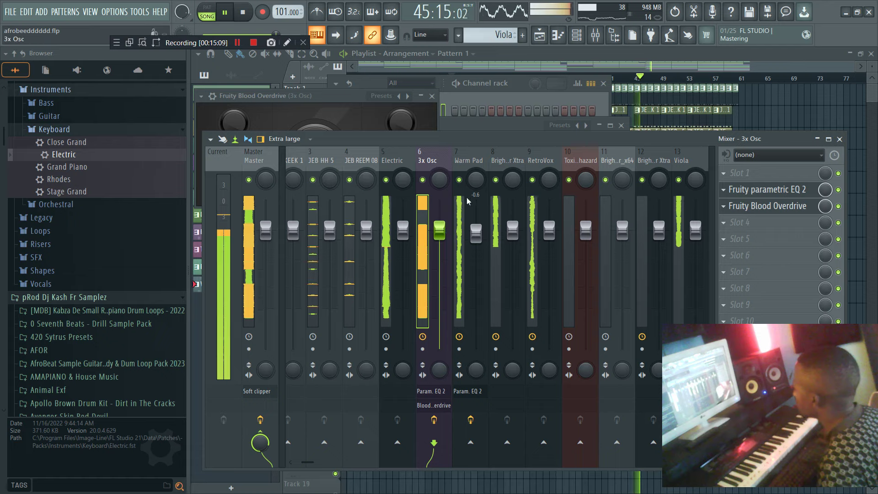
{"action": "left_click", "coordinate": [322, 244]}
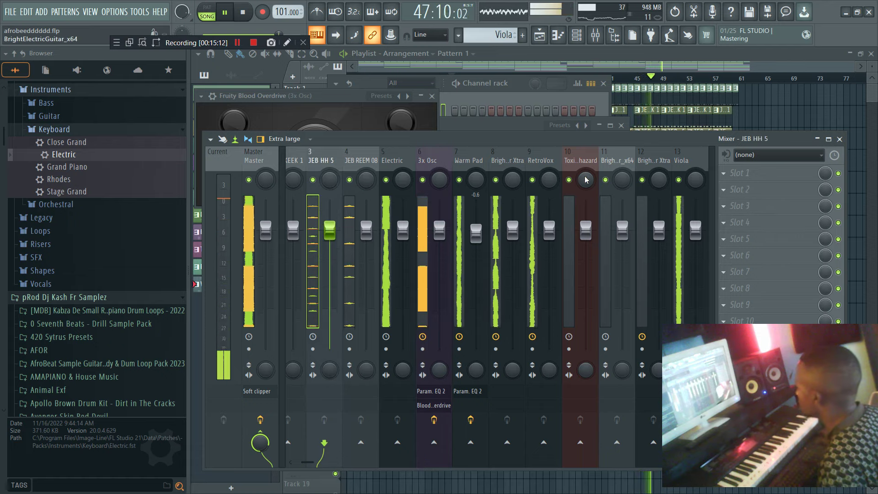
Step: Return to the playlist and save the project
{"action": "left_click", "coordinate": [780, 103]}
{"action": "right_click", "coordinate": [777, 104]}
{"action": "key", "text": "ctrl+s"}
{"action": "left_click_drag", "start_coordinate": [663, 62], "coordinate": [781, 64]}
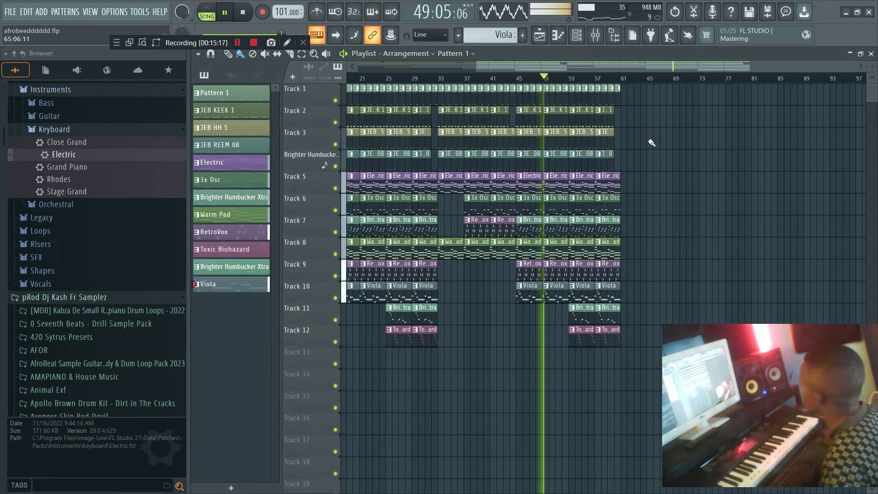
{"action": "right_click", "coordinate": [663, 111]}
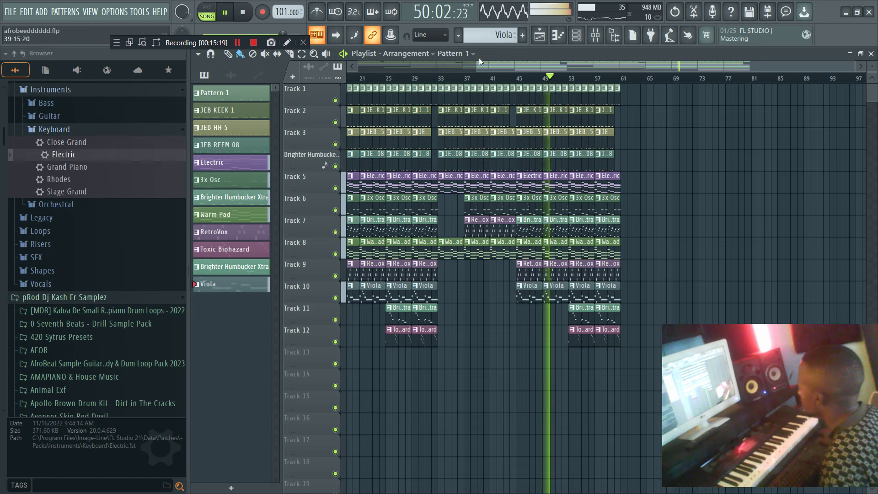
{"action": "left_click_drag", "start_coordinate": [477, 65], "coordinate": [358, 66]}
{"action": "left_click", "coordinate": [744, 134]}
{"action": "right_click", "coordinate": [745, 132]}
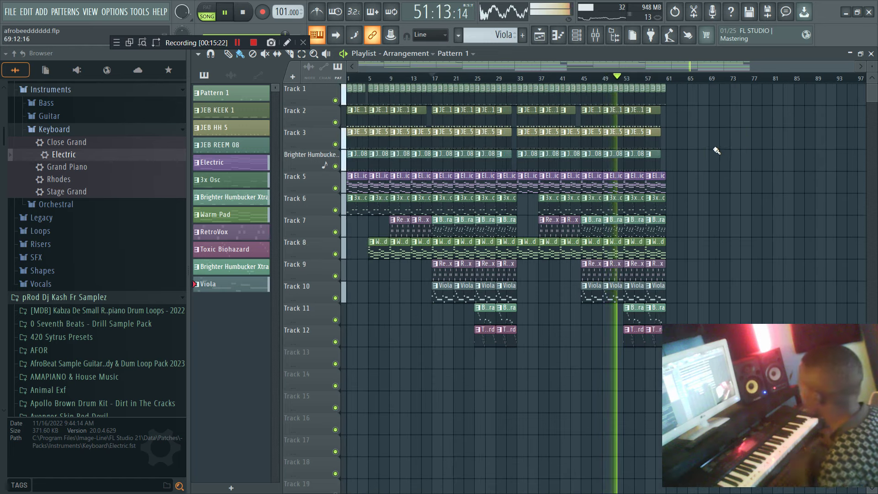
Step: Solo the Viola's playlist track and load Fruity Reeverb 2 in slot 4 of its mixer track with the wet level at about 72%
{"action": "right_click", "coordinate": [336, 299]}
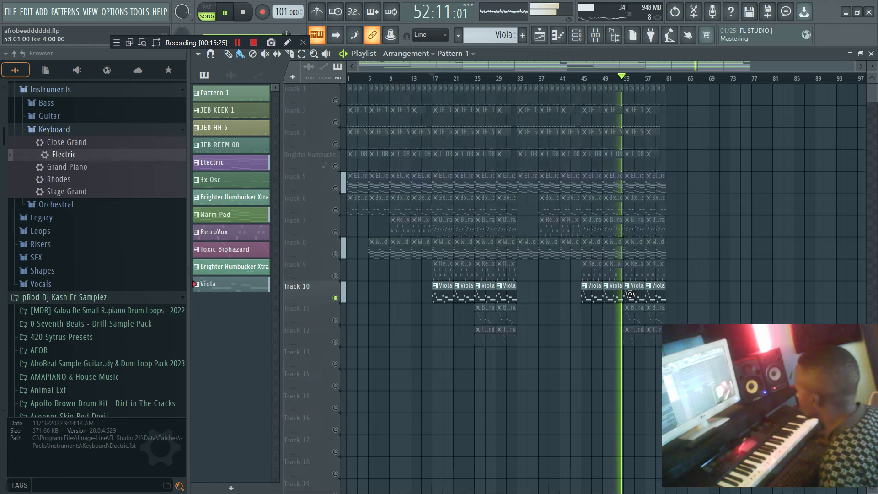
{"action": "double_click", "coordinate": [631, 294]}
{"action": "left_click", "coordinate": [578, 36]}
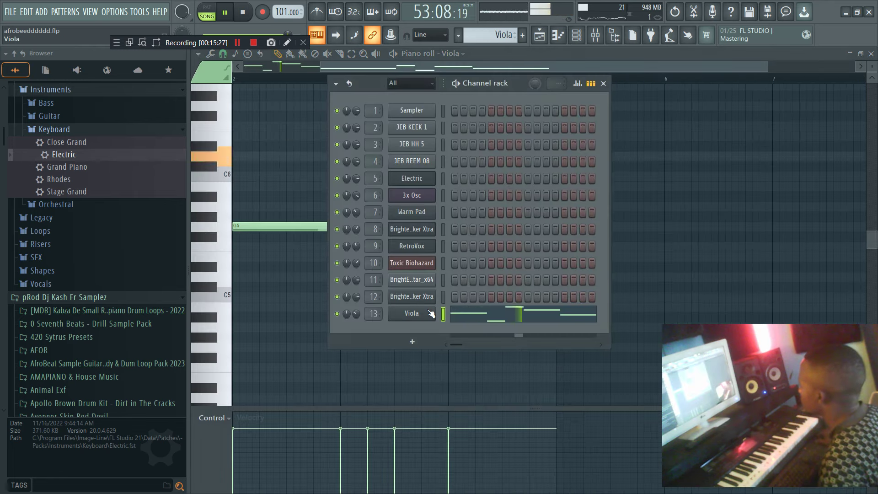
{"action": "left_click", "coordinate": [431, 313]}
{"action": "key", "text": "F9"}
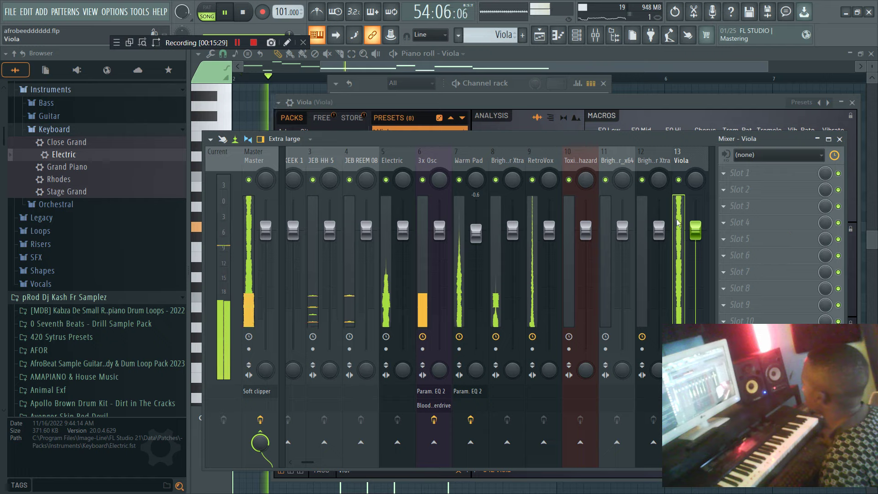
{"action": "left_click", "coordinate": [766, 230]}
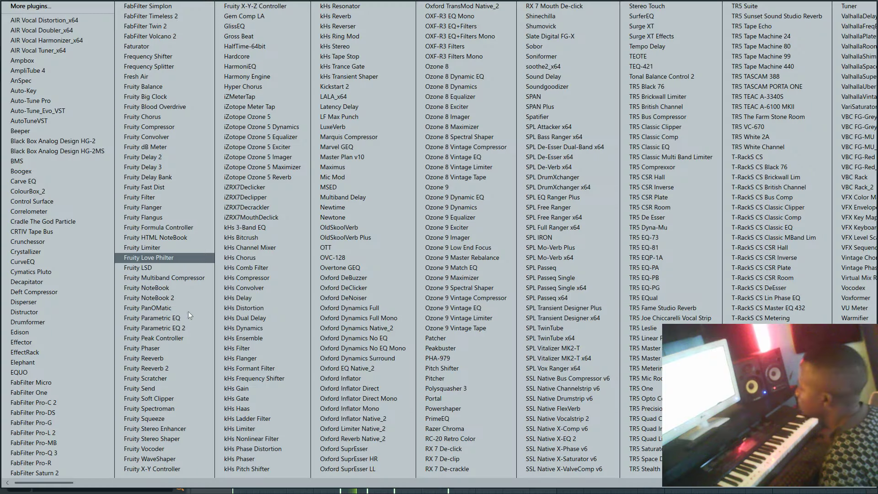
{"action": "left_click", "coordinate": [195, 369]}
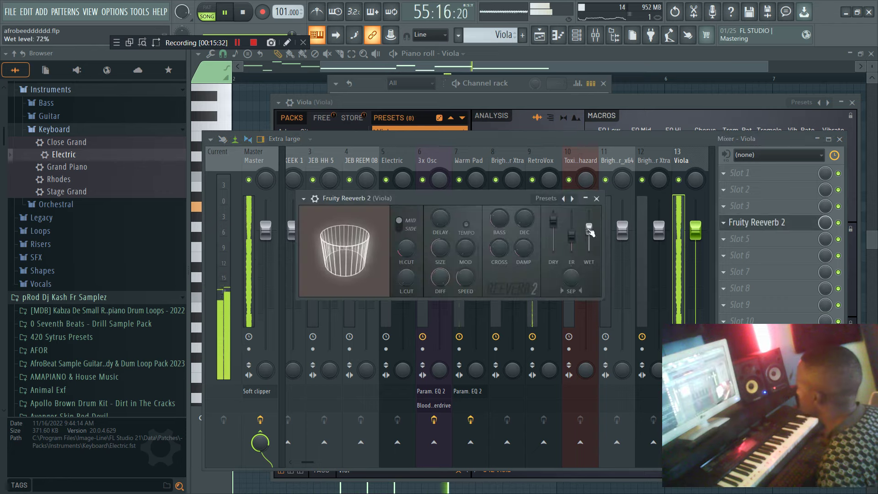
Step: Add Fruity Parametric EQ 2 in slot 2 of the Viola mixer track and cut both the low and high frequencies
{"action": "left_click", "coordinate": [772, 187]}
{"action": "left_click", "coordinate": [160, 328]}
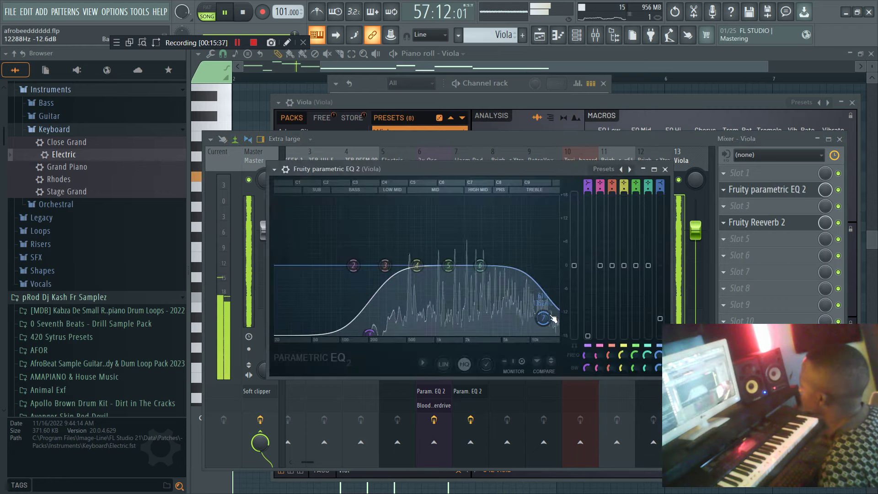
{"action": "left_click_drag", "start_coordinate": [543, 318], "coordinate": [523, 328]}
{"action": "left_click_drag", "start_coordinate": [370, 334], "coordinate": [391, 334]}
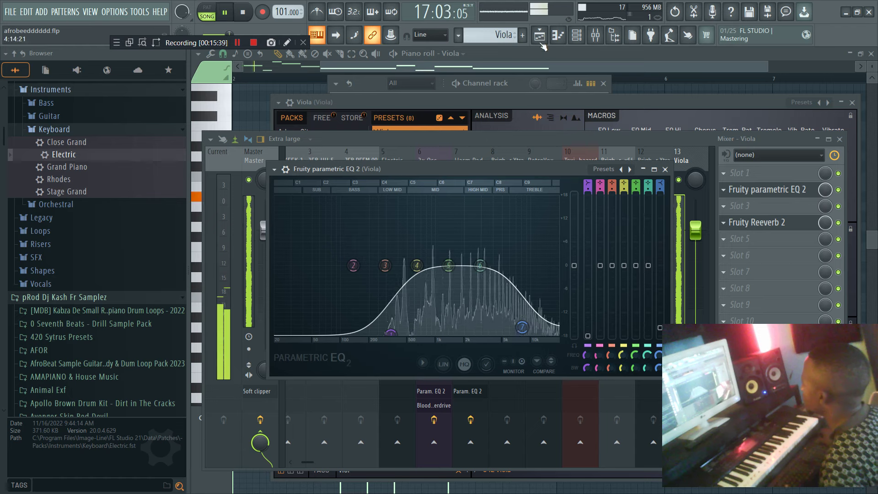
{"action": "left_click", "coordinate": [683, 147]}
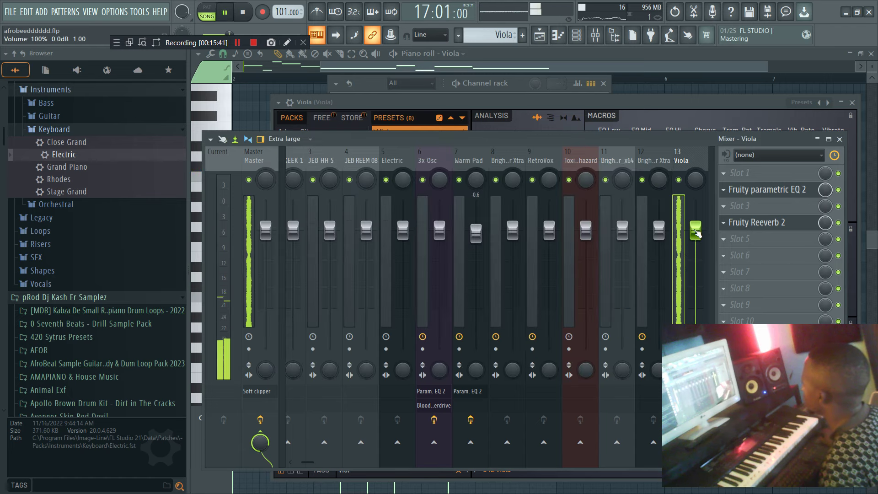
Step: Return to the playlist and unsolo the Viola track so all tracks play
{"action": "left_click", "coordinate": [557, 35]}
{"action": "left_click", "coordinate": [541, 35]}
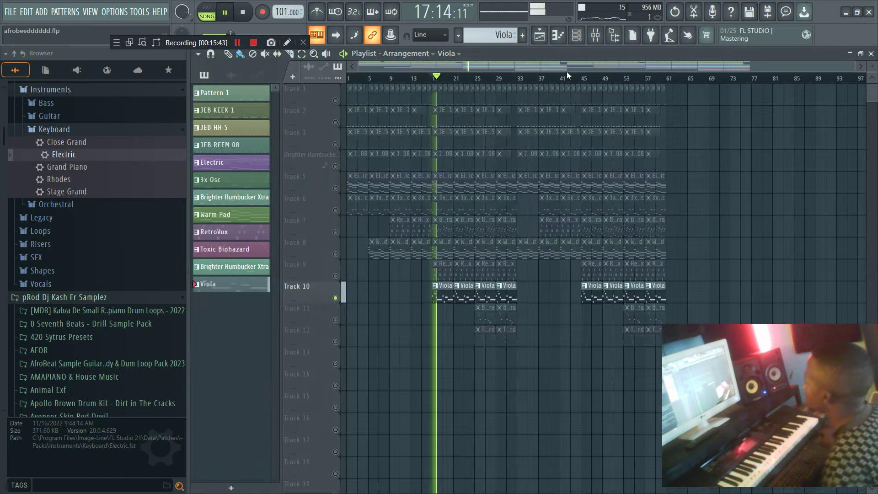
{"action": "right_click", "coordinate": [338, 211]}
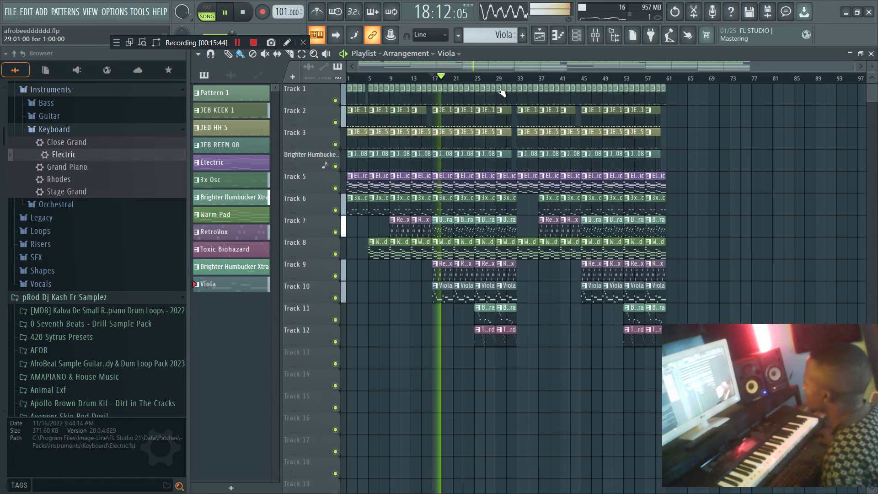
Step: Zoom the playlist in on about the first 32 bars of the arrangement
{"action": "left_click", "coordinate": [577, 36]}
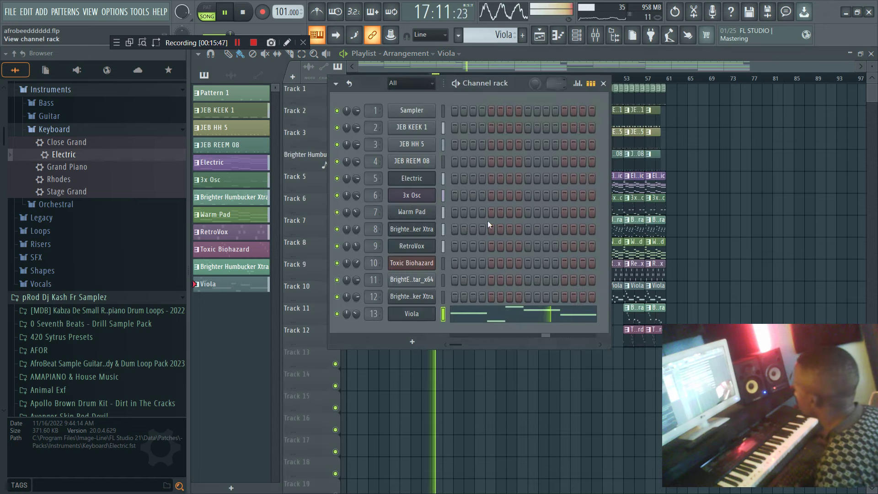
{"action": "key", "text": "F6"}
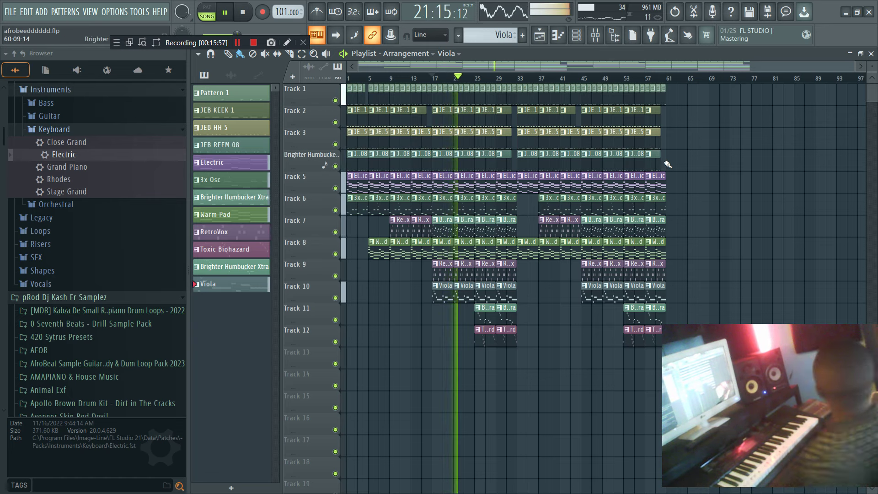
{"action": "left_click_drag", "start_coordinate": [855, 67], "coordinate": [567, 80]}
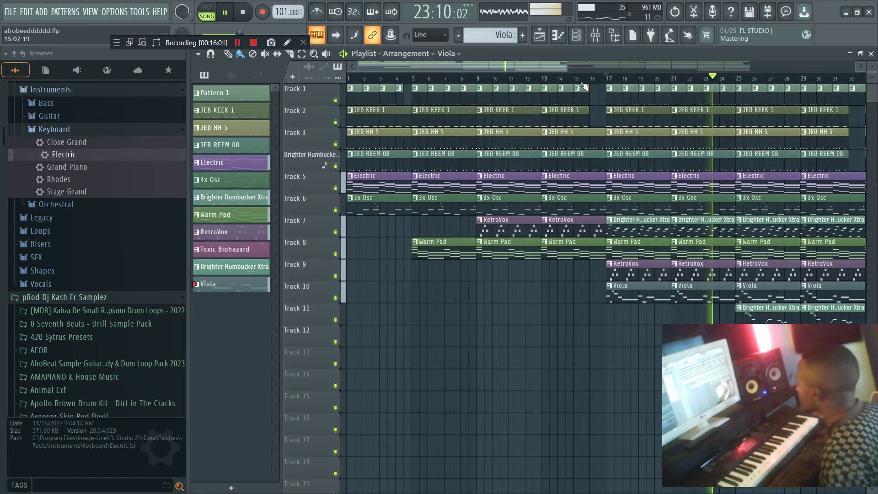